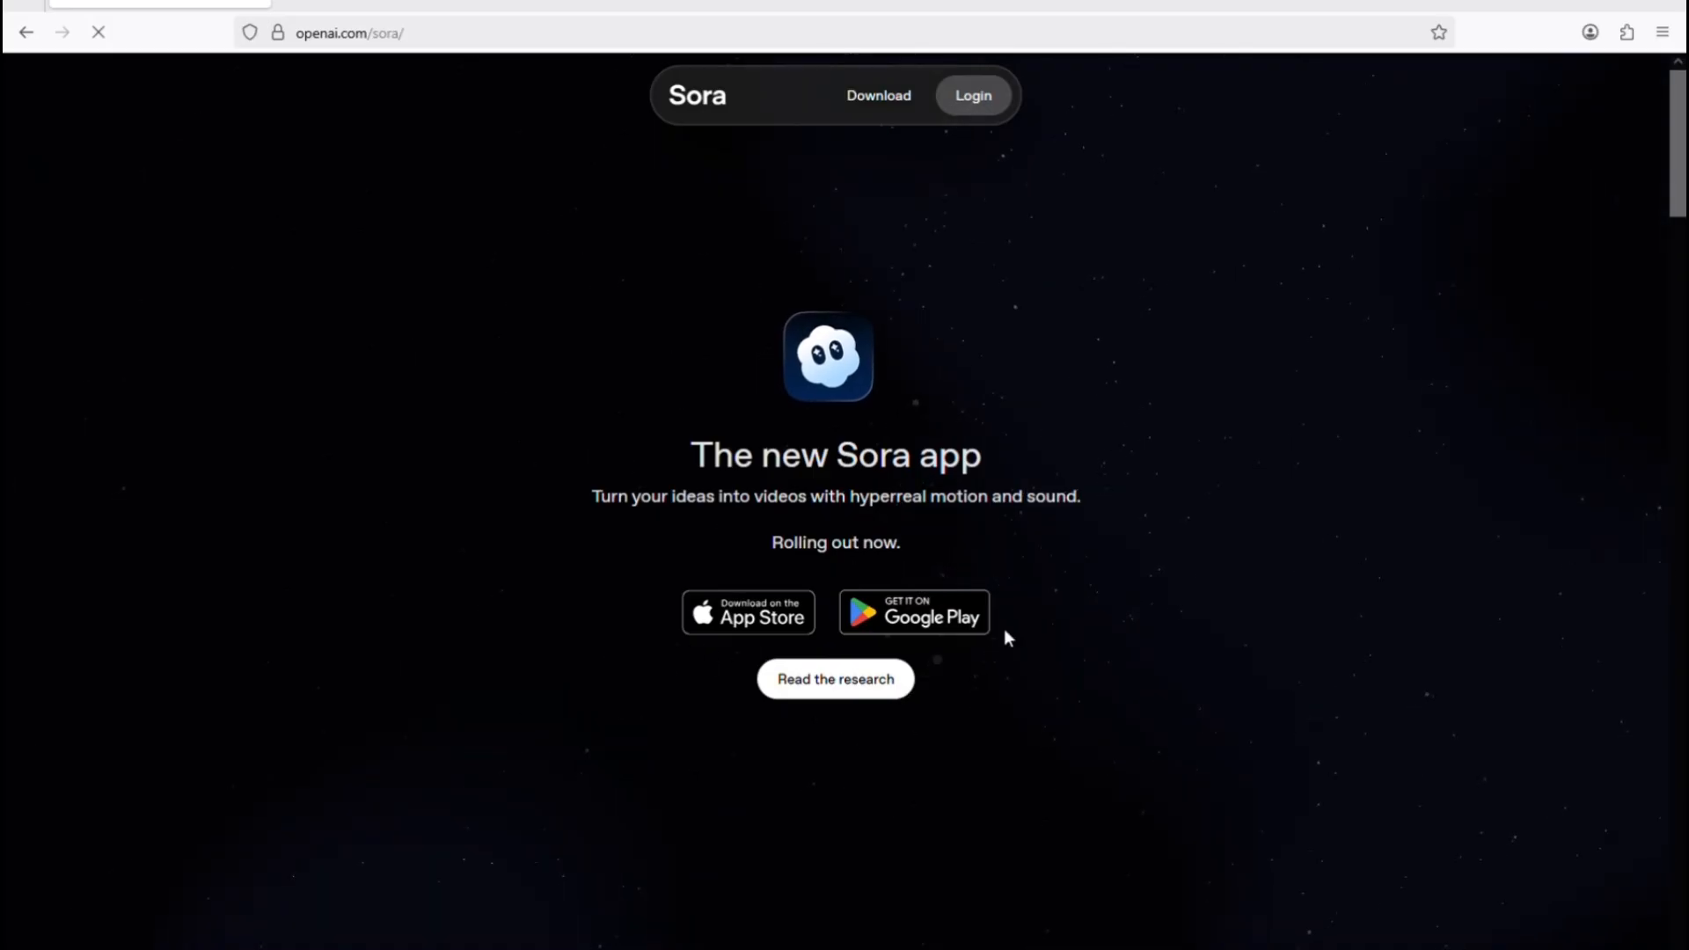
Sign up for a free account from the Sora page and continue past the welcome message to the Explore feed
scroll(1005, 628, down, 2)
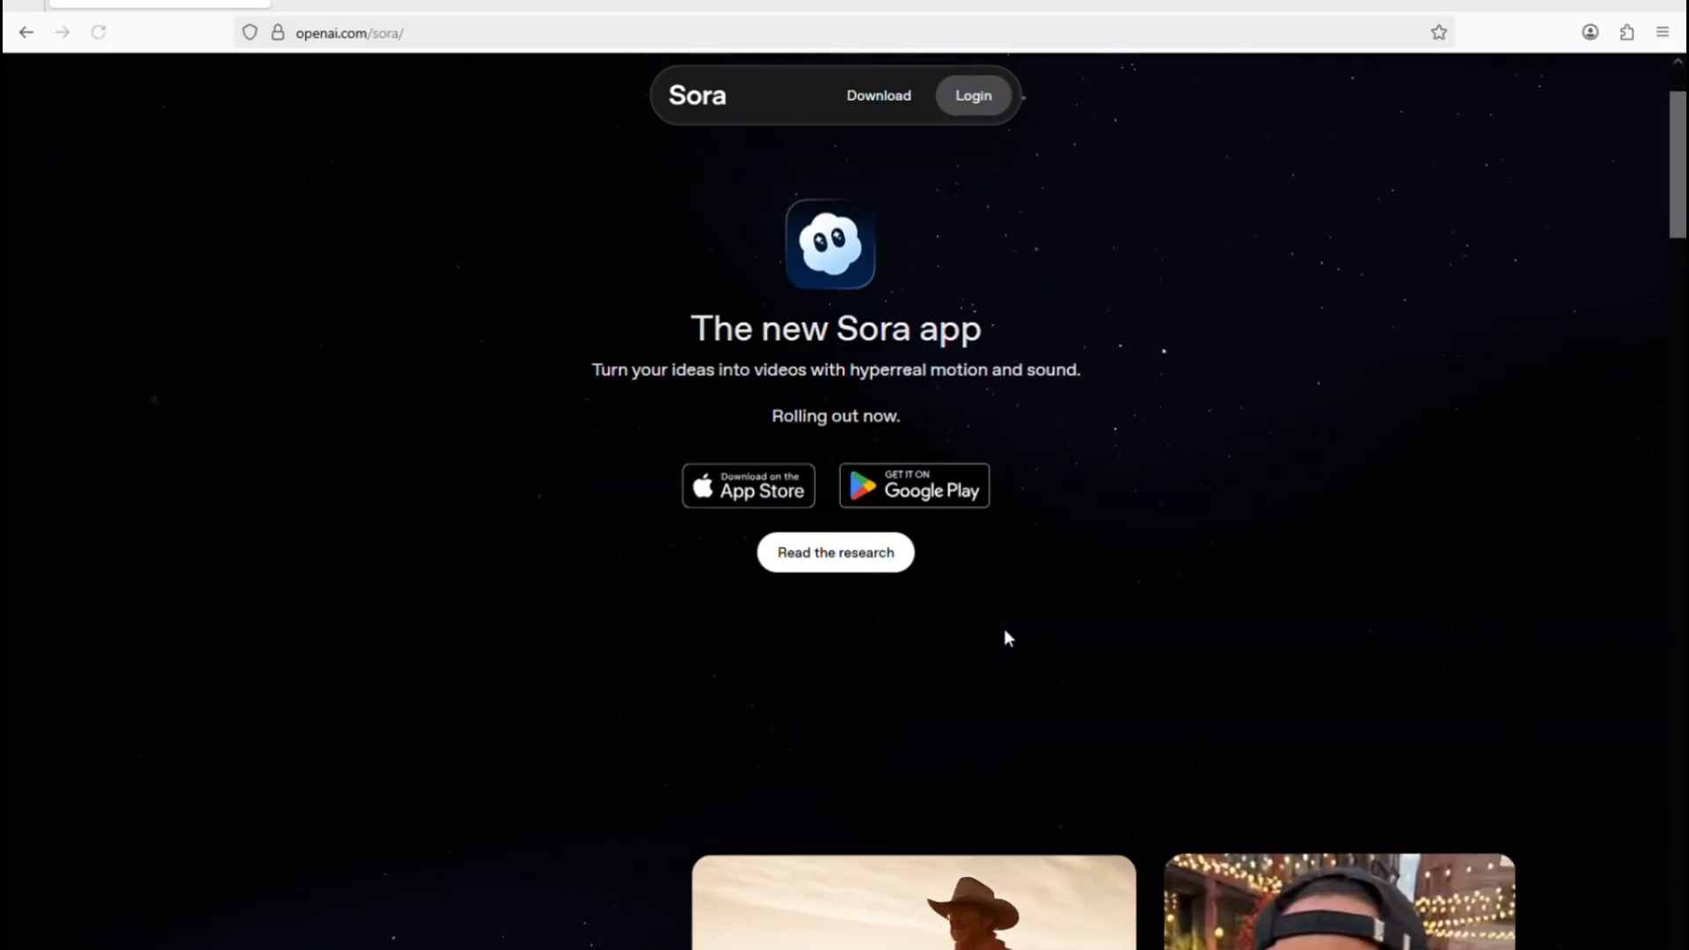
scroll(1004, 624, down, 5)
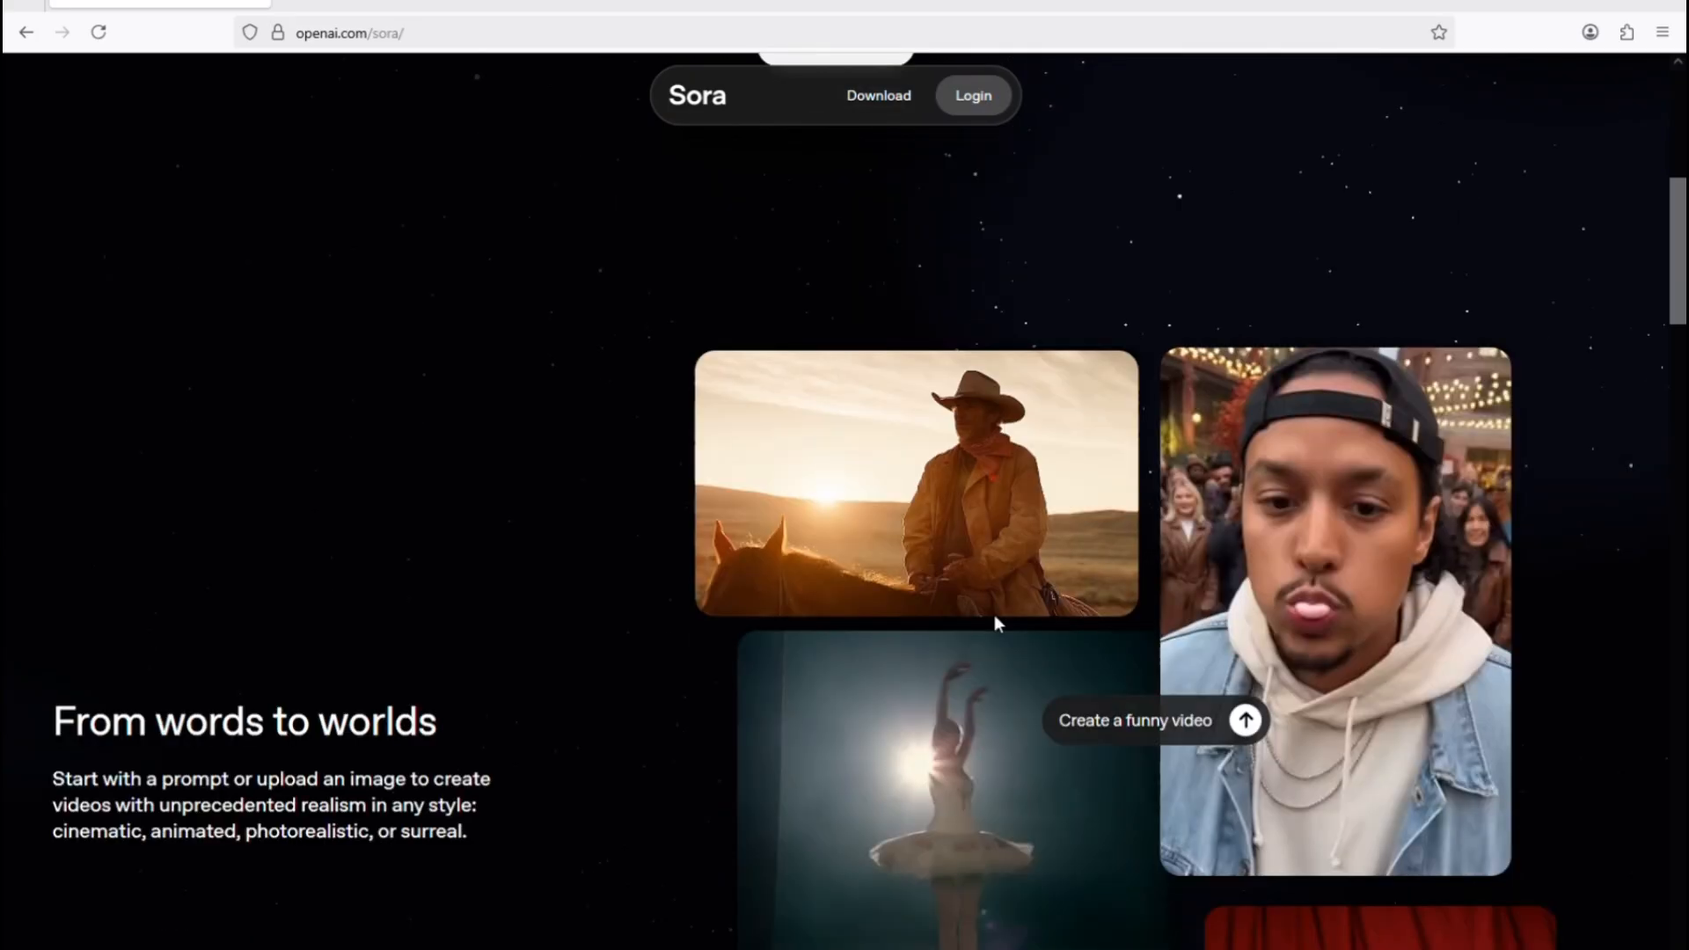
scroll(1433, 741, down, 5)
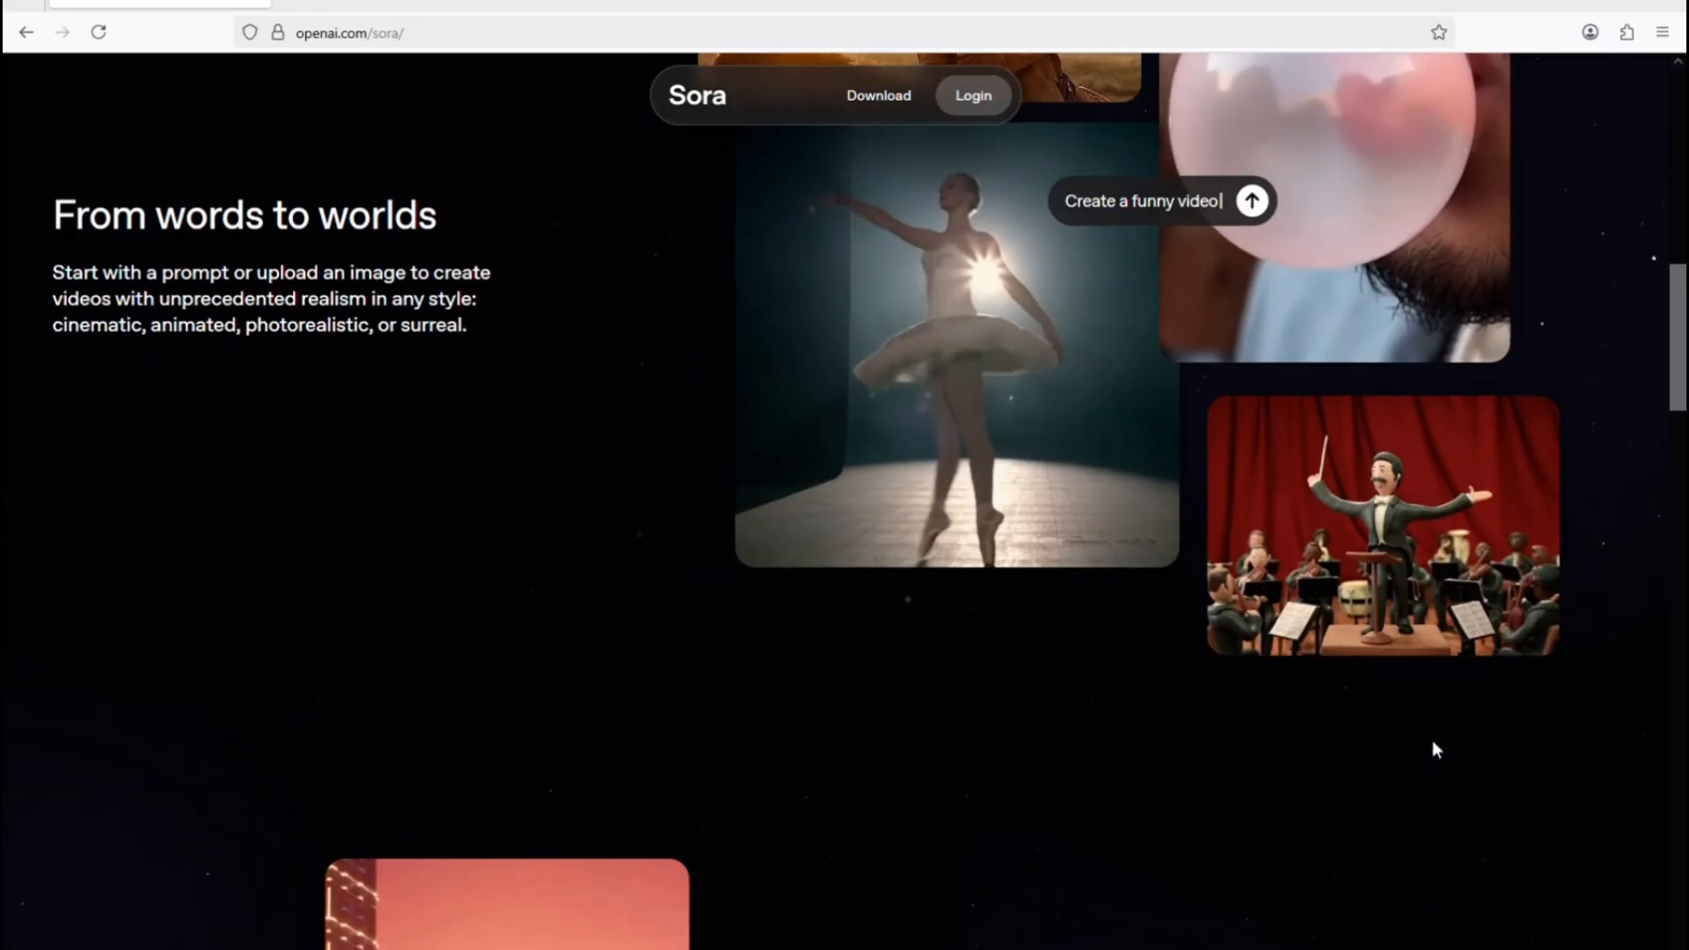
scroll(1433, 741, up, 11)
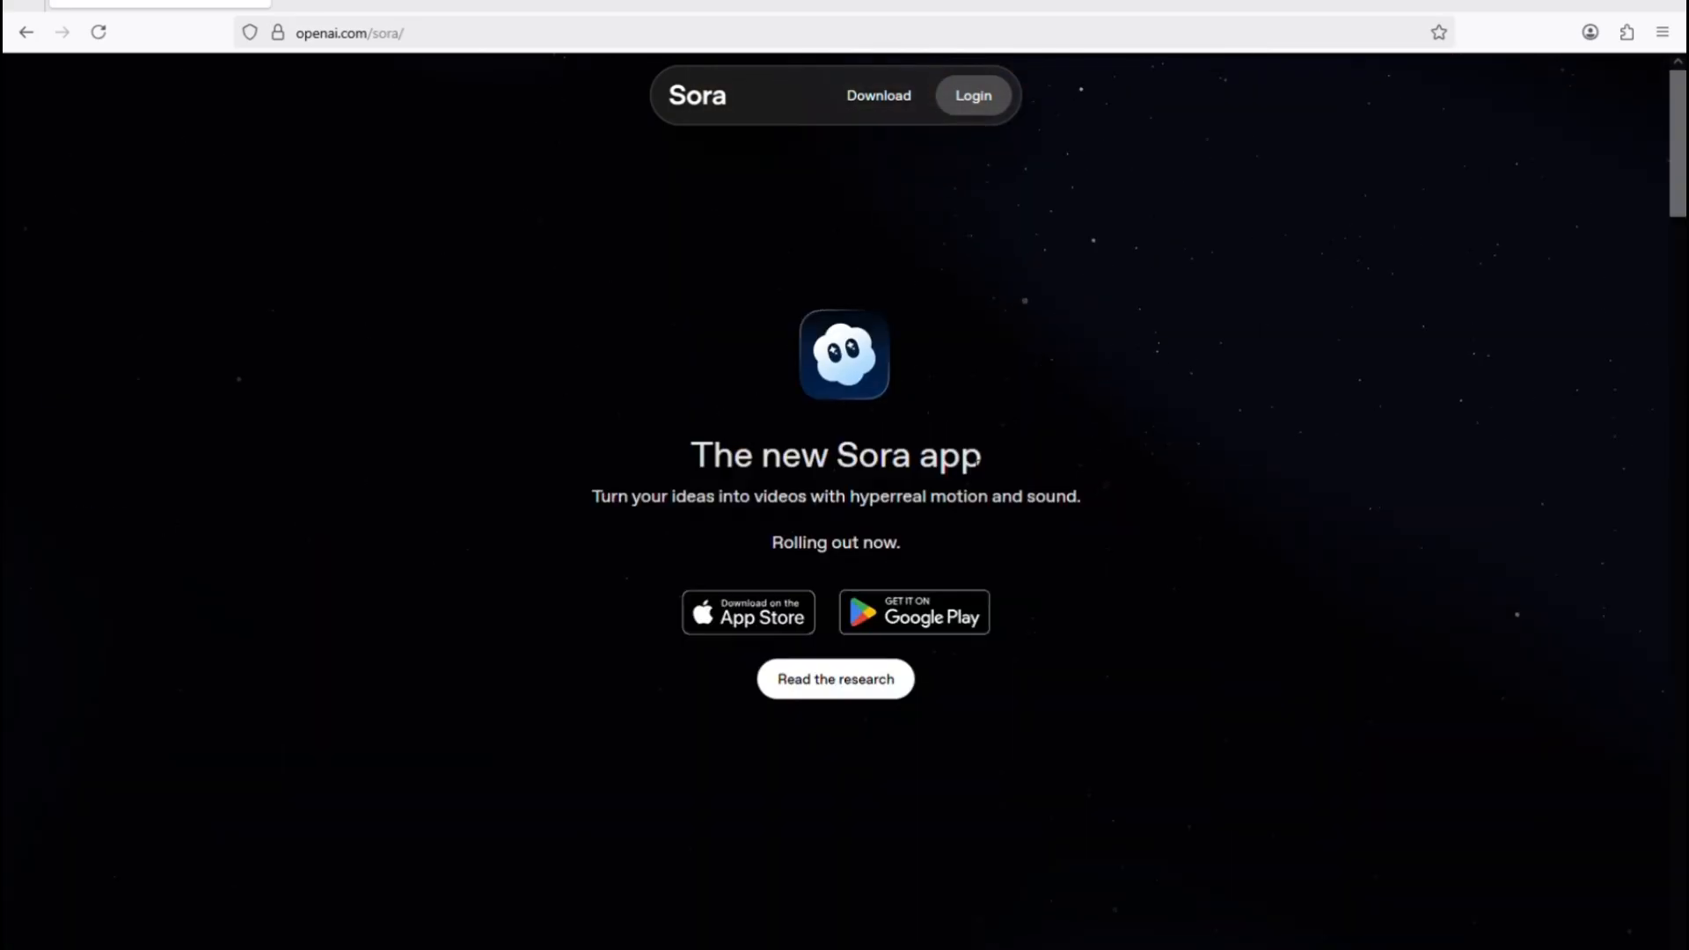
click(990, 100)
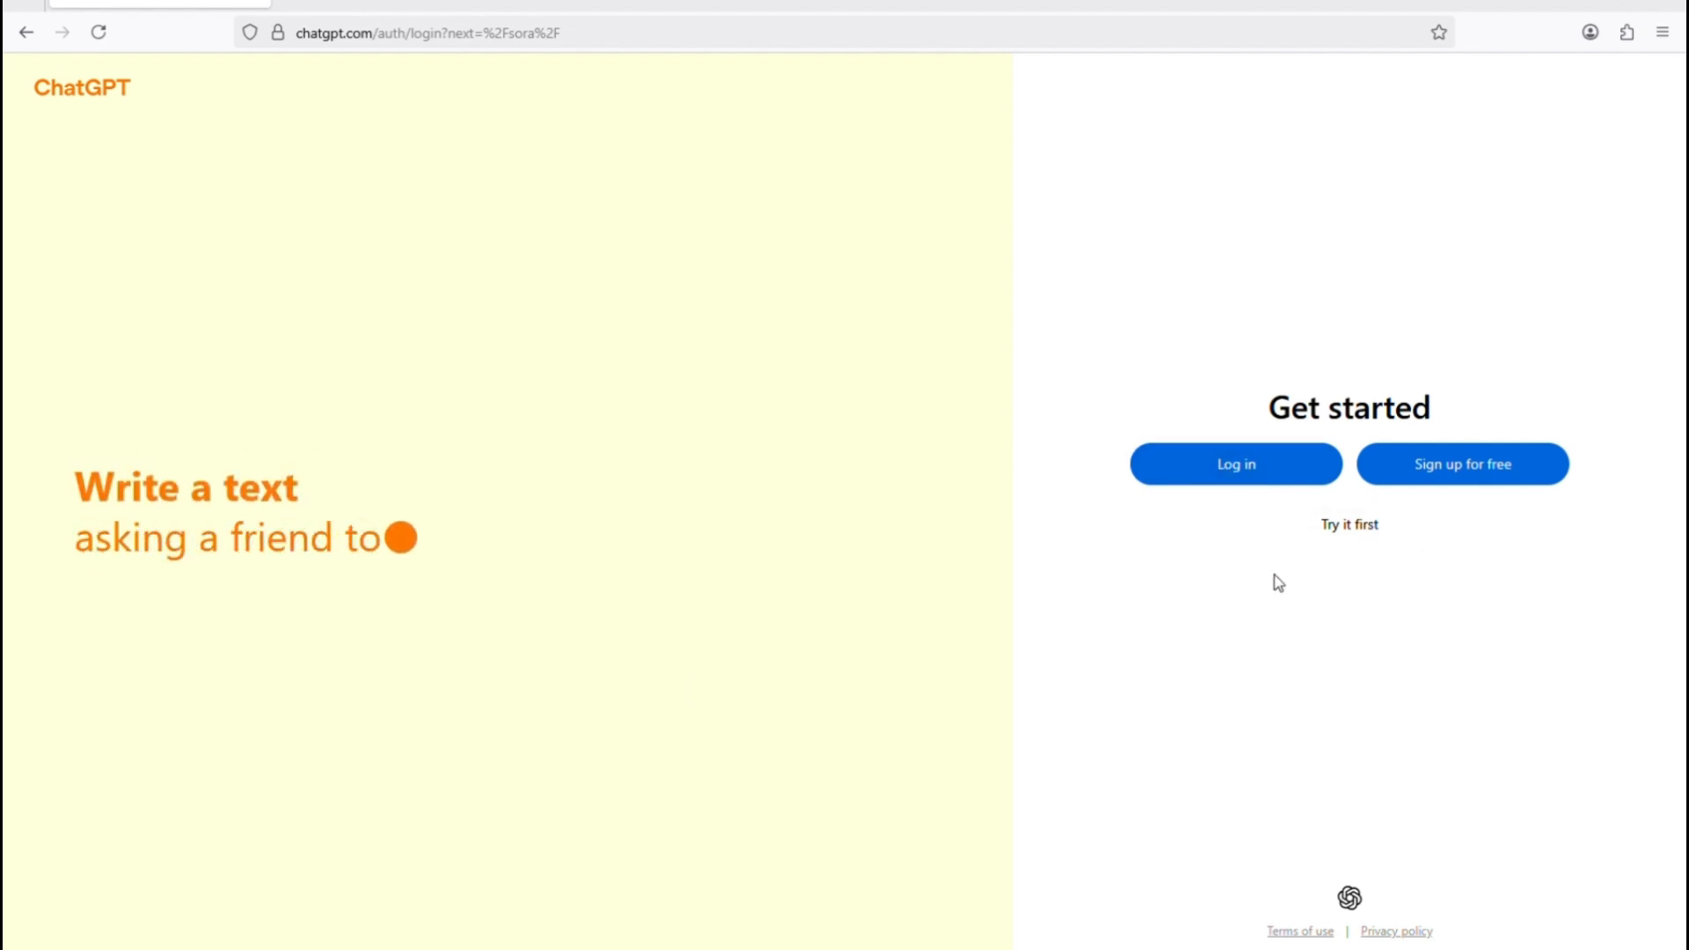
click(1479, 465)
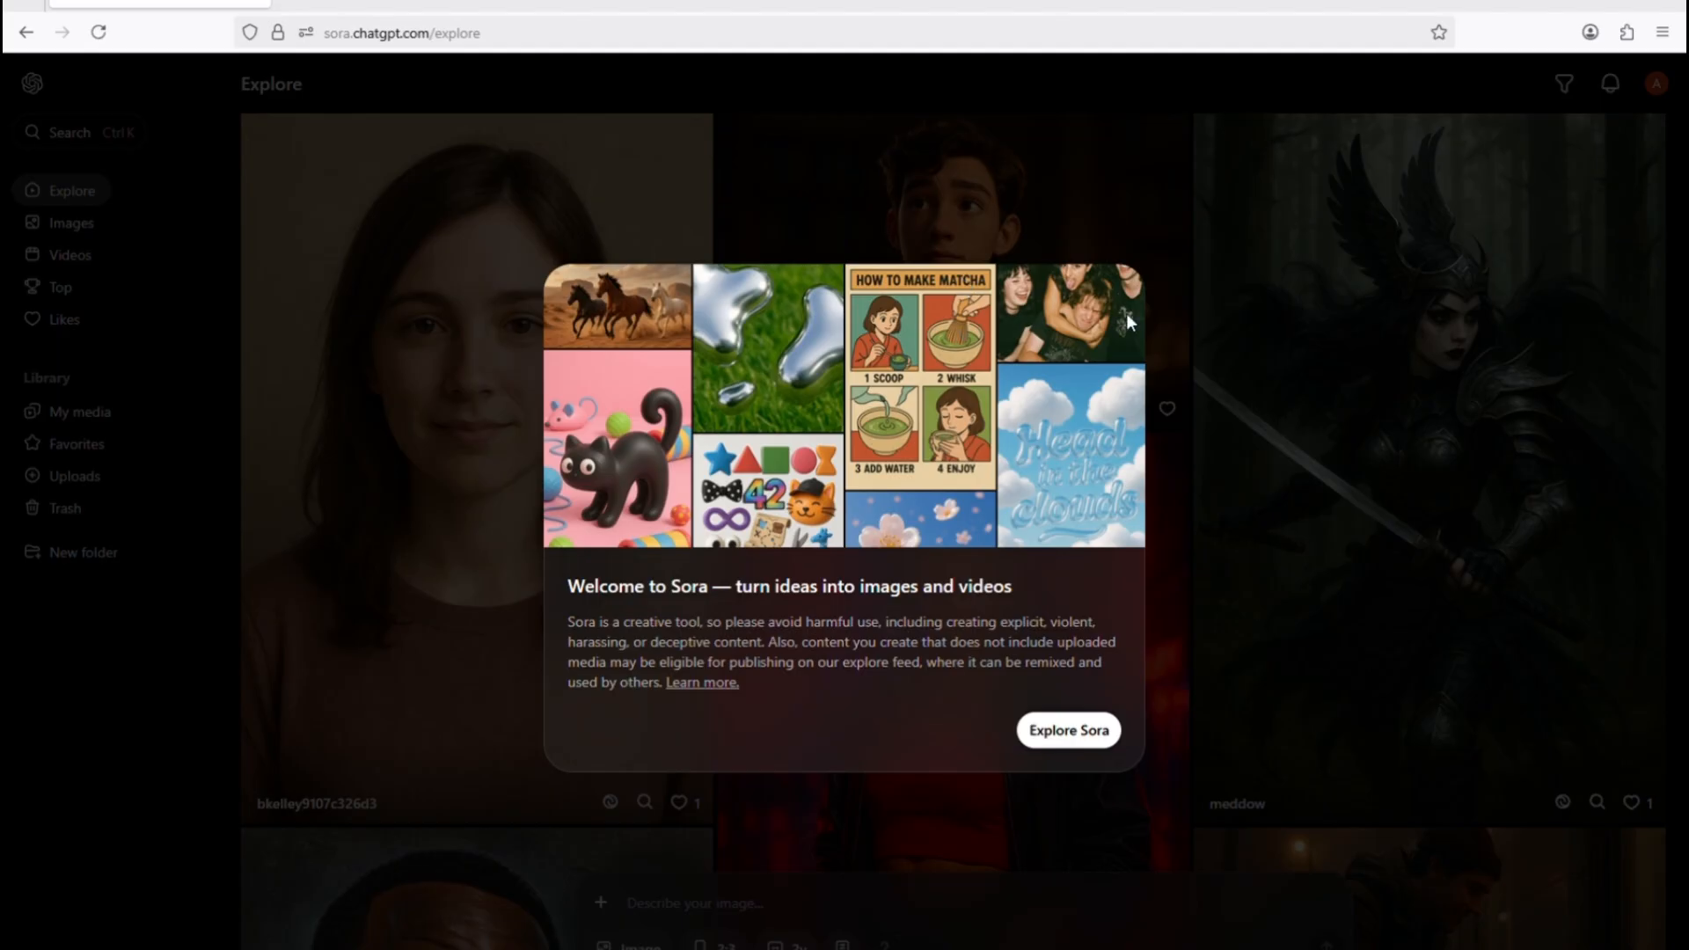
click(1064, 731)
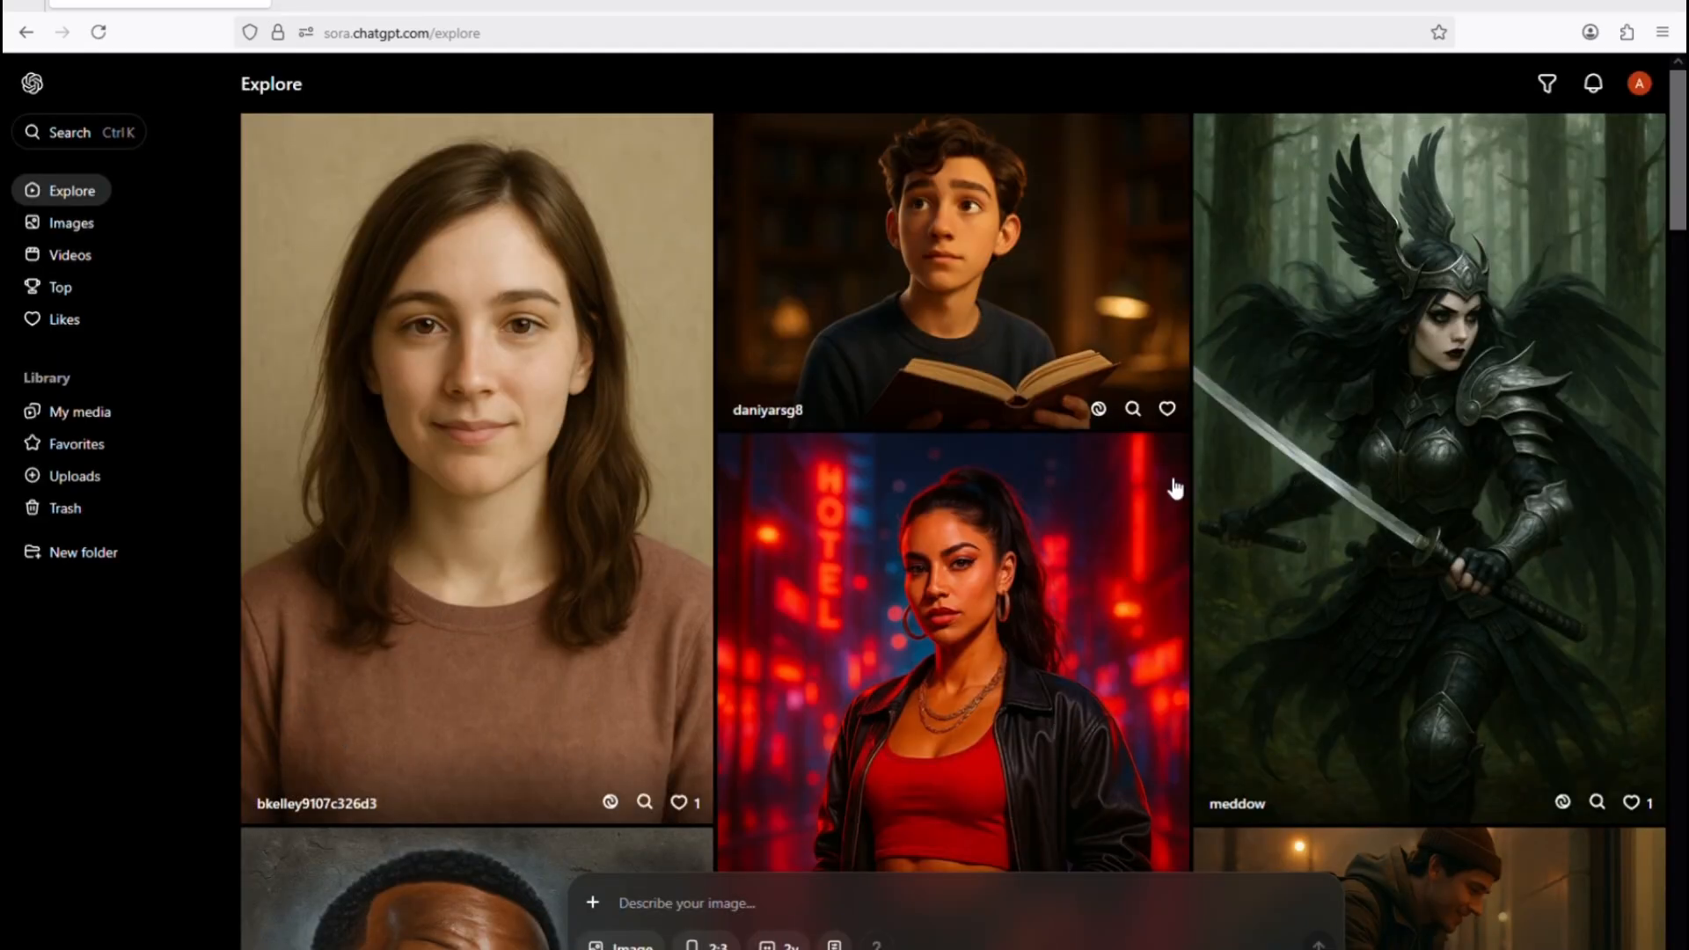
Browse the Explore feed to examine the images other creators have published
scroll(1439, 480, down, 4)
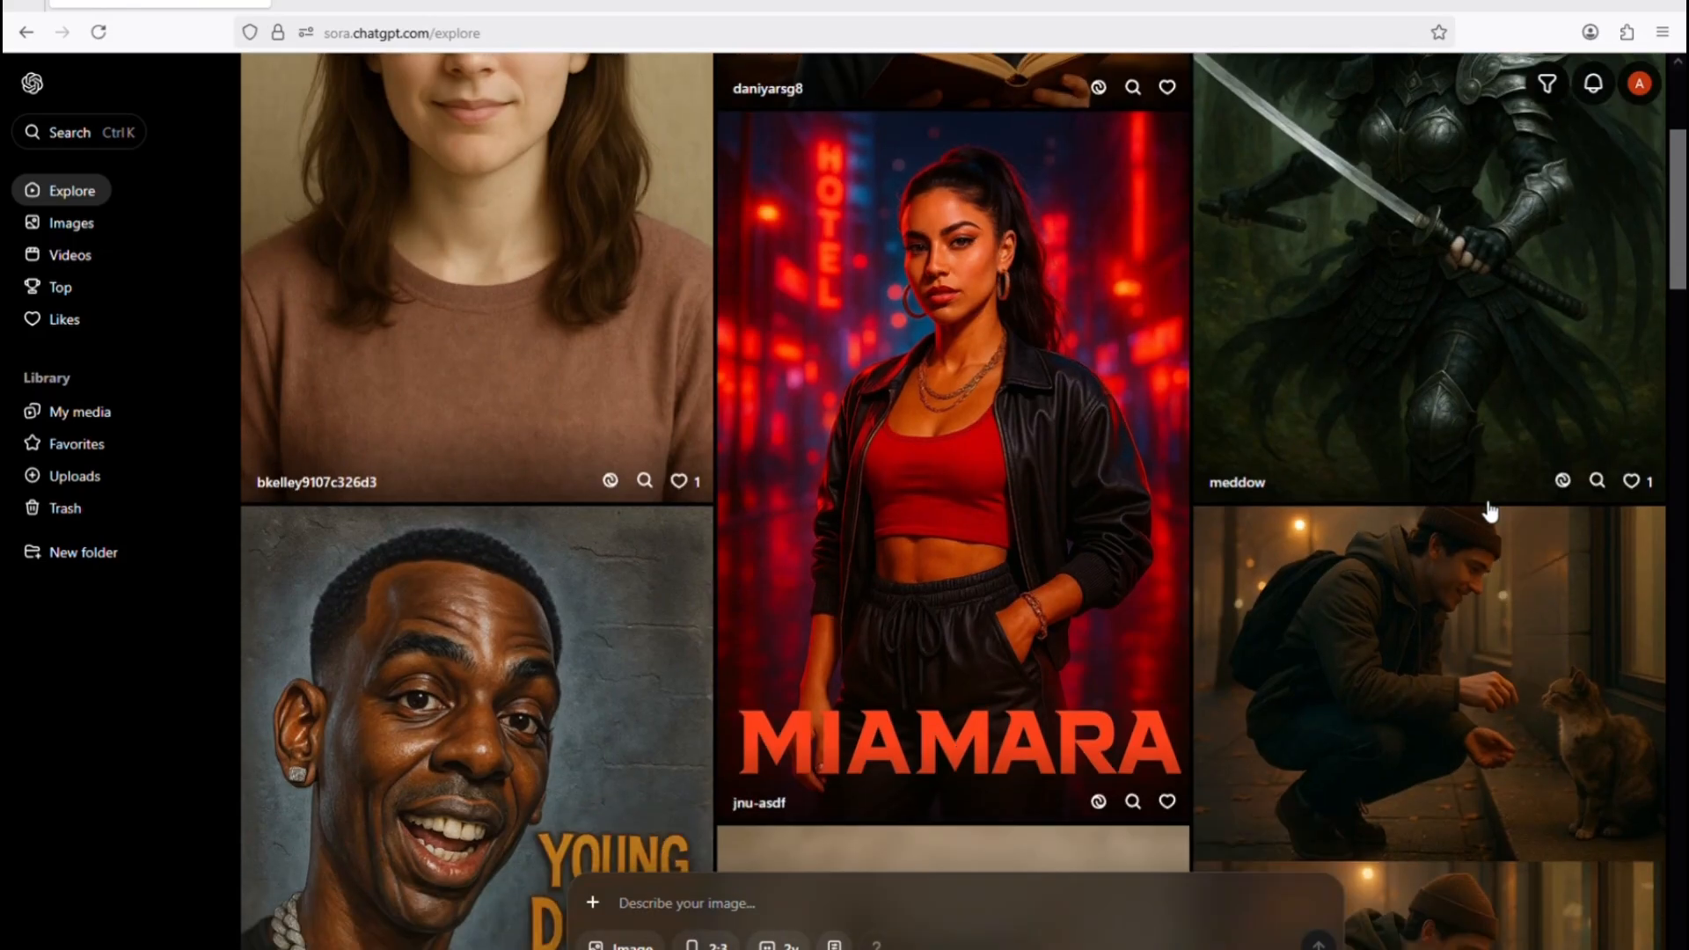
scroll(1496, 506, down, 5)
scroll(1524, 570, down, 2)
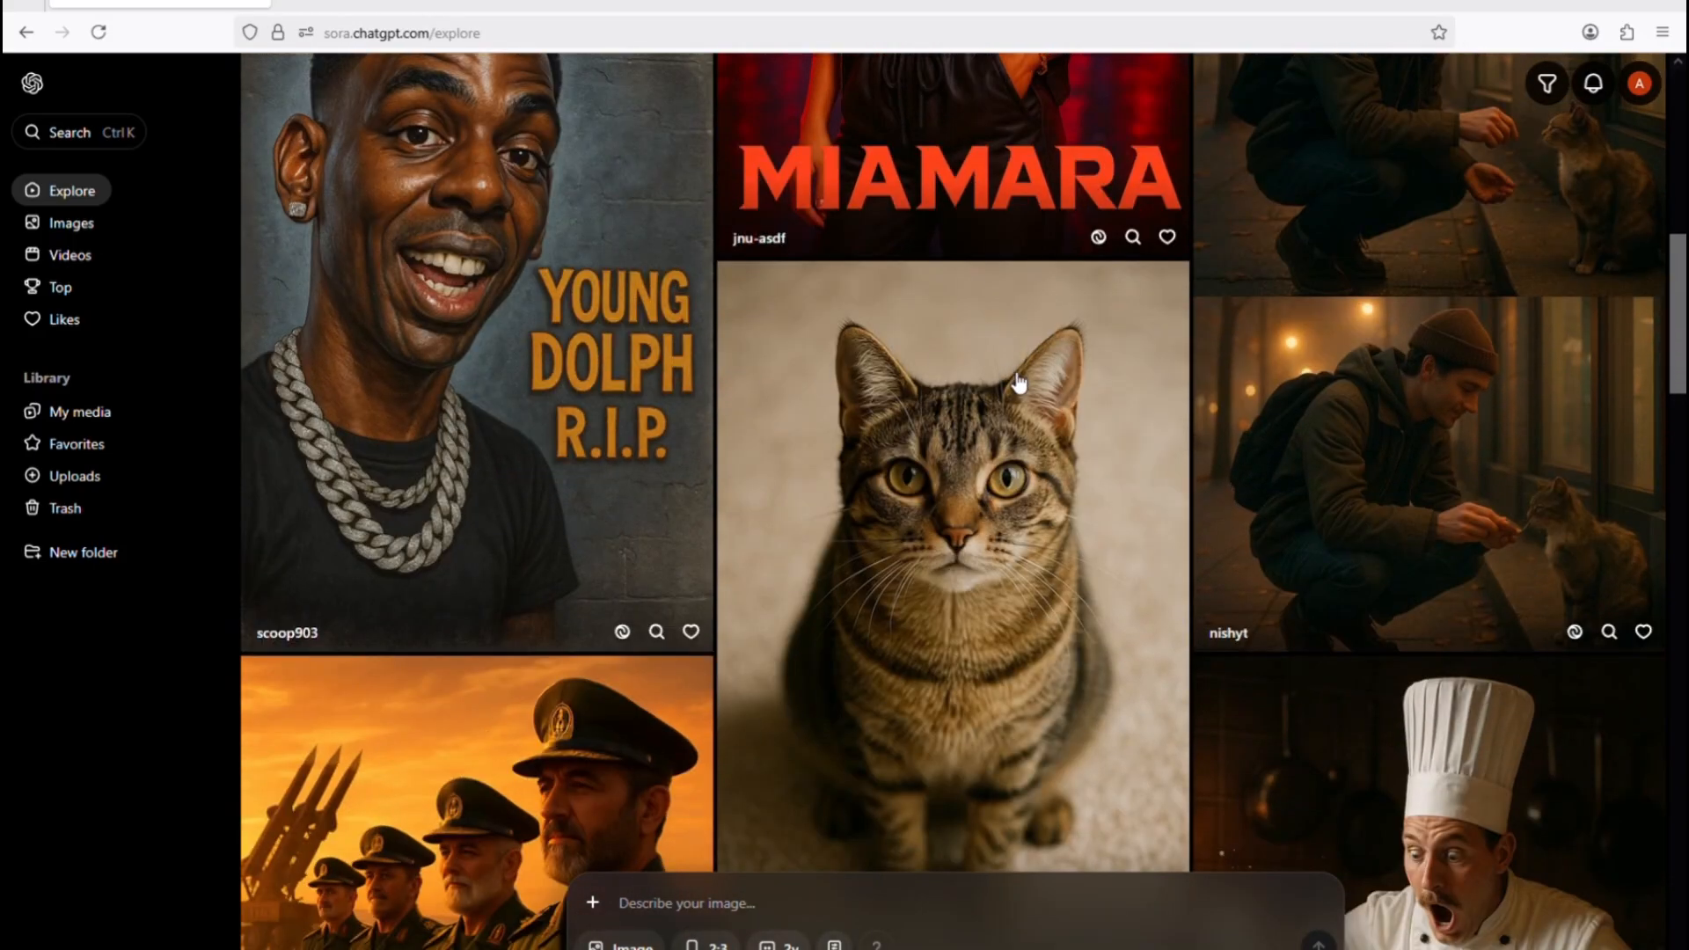
scroll(1018, 378, down, 3)
scroll(1415, 563, down, 5)
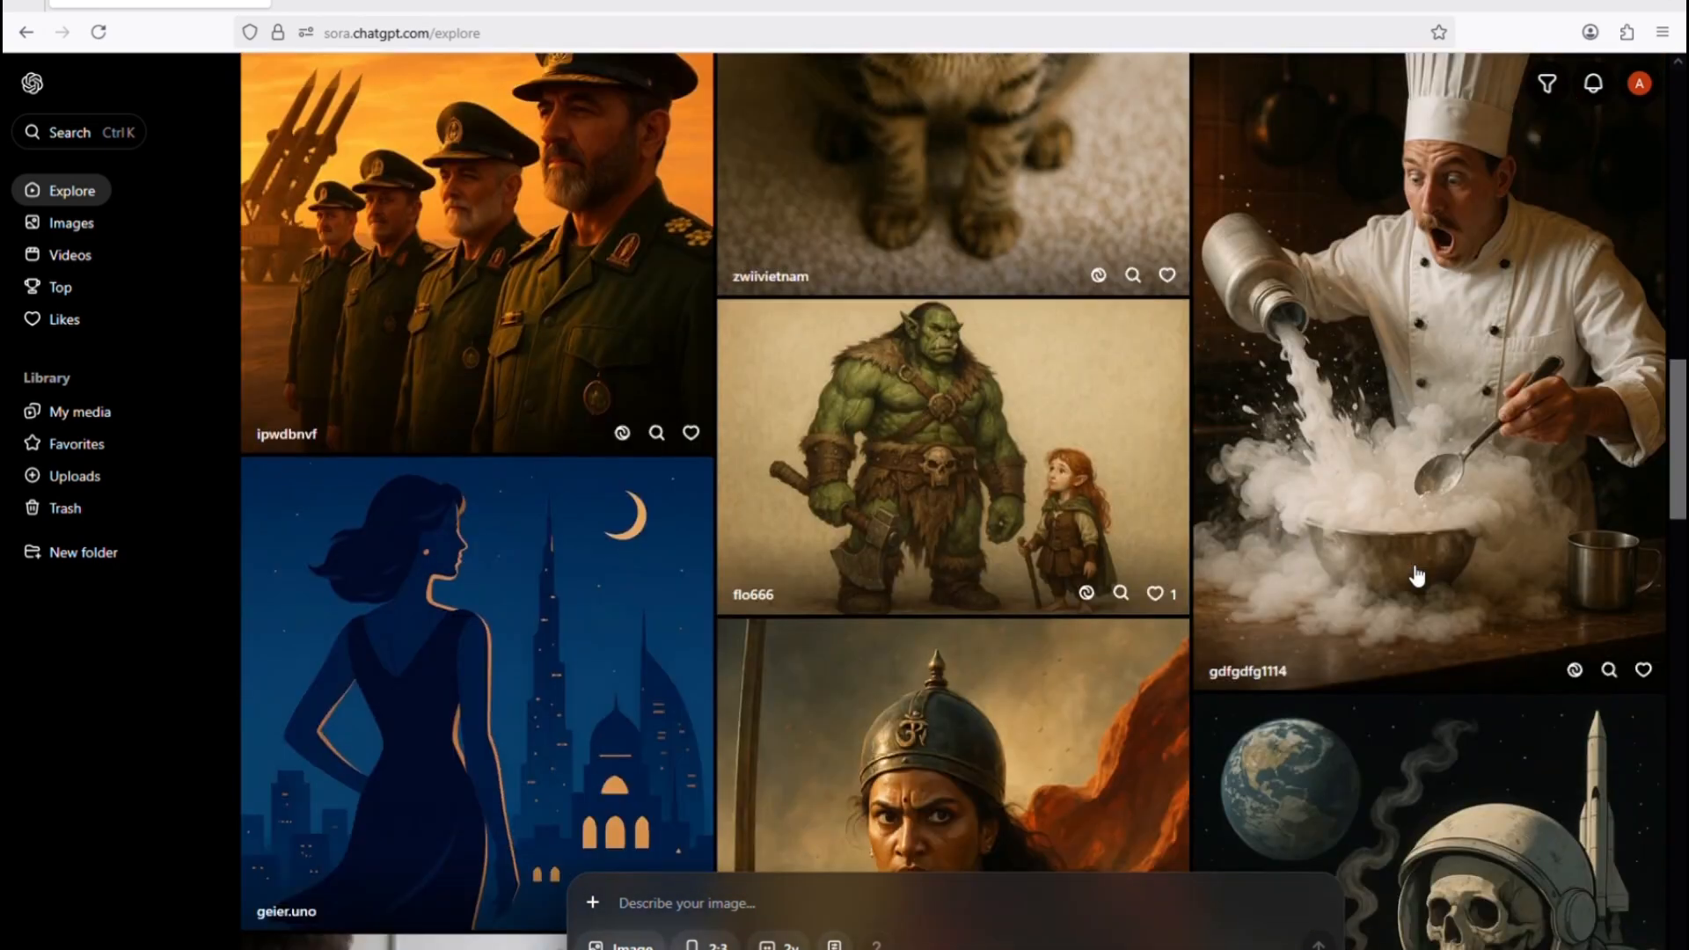
scroll(1412, 576, down, 1)
scroll(1337, 585, down, 6)
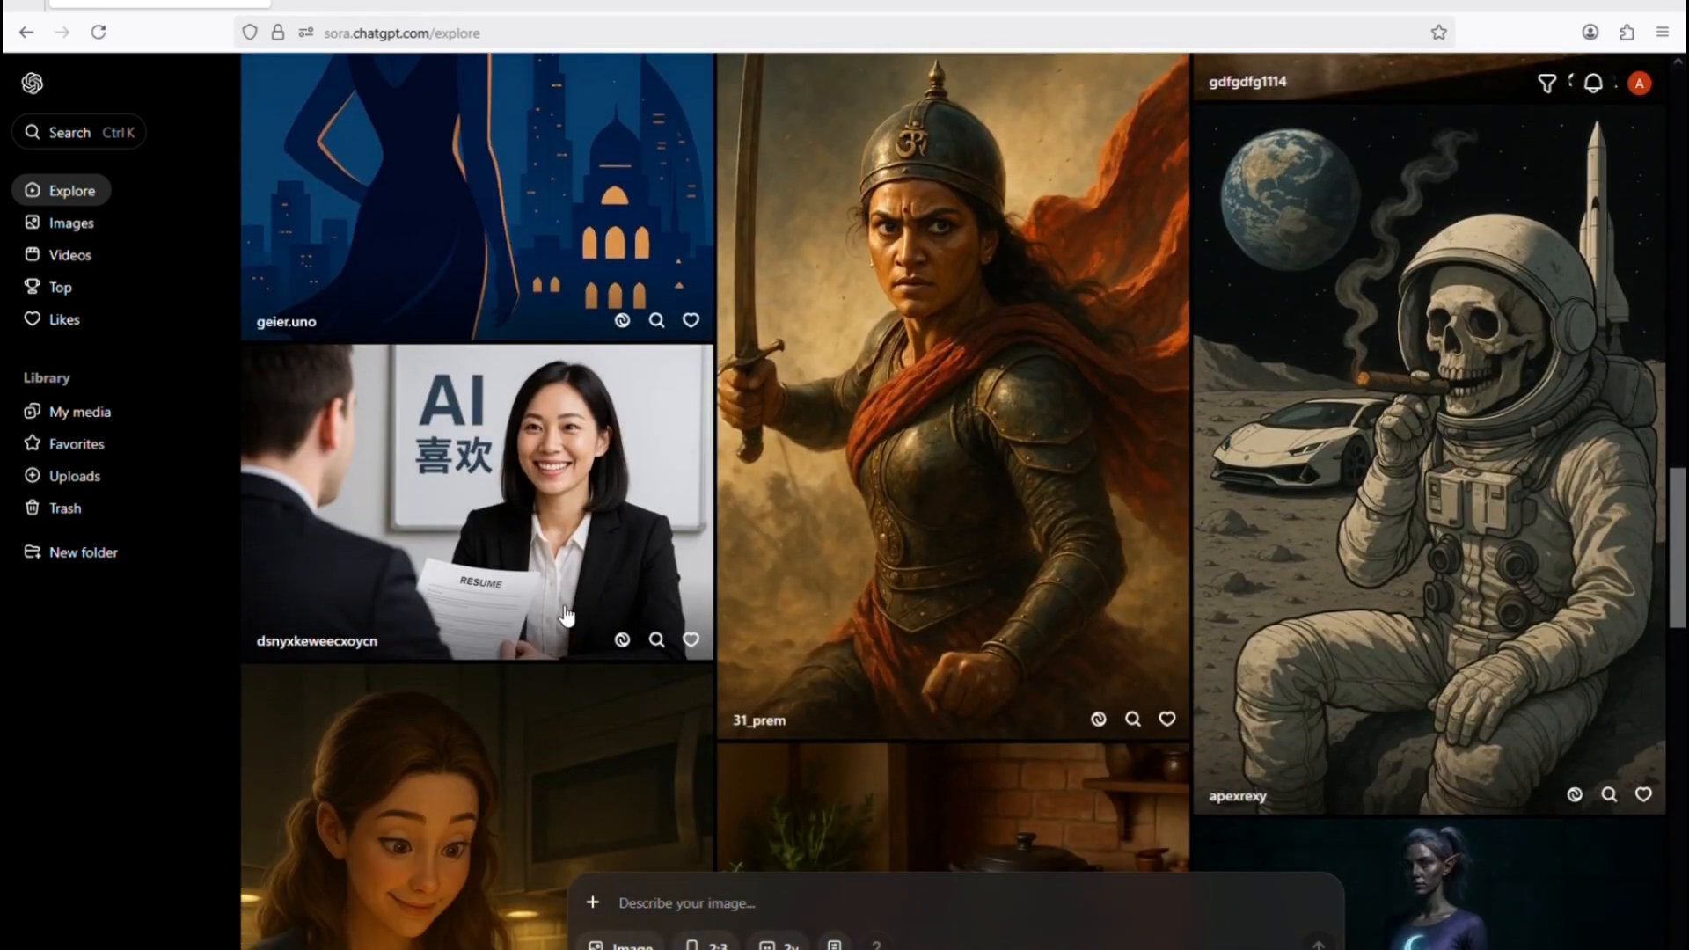
scroll(572, 622, down, 6)
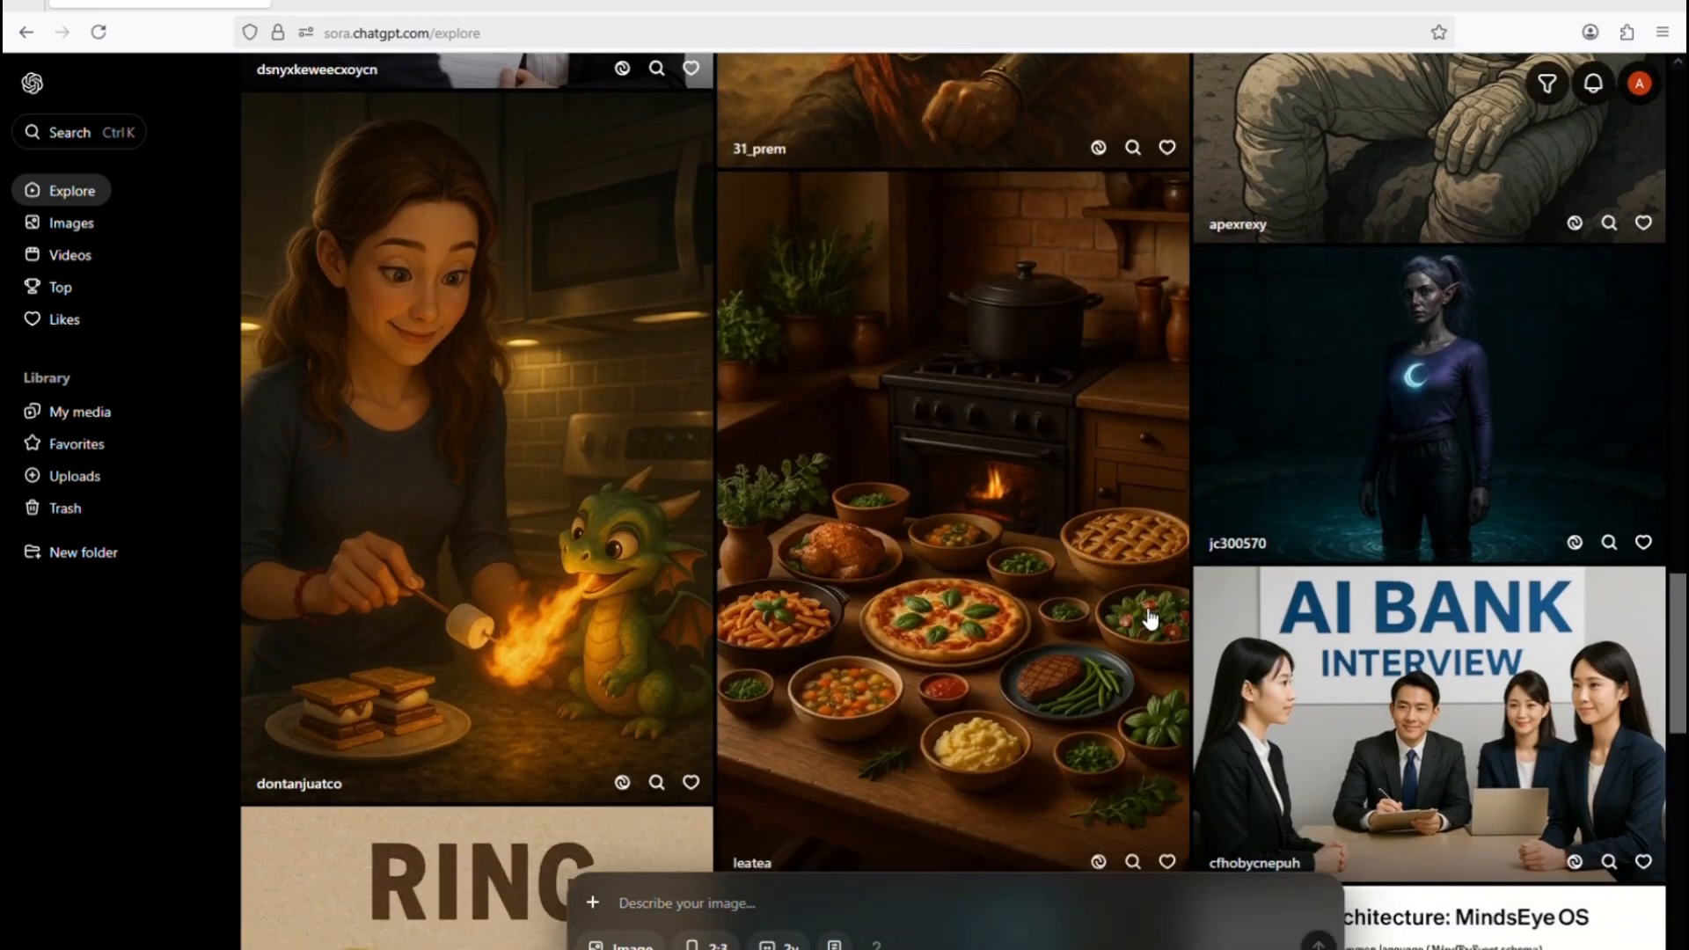
scroll(1150, 619, down, 5)
scroll(774, 431, down, 3)
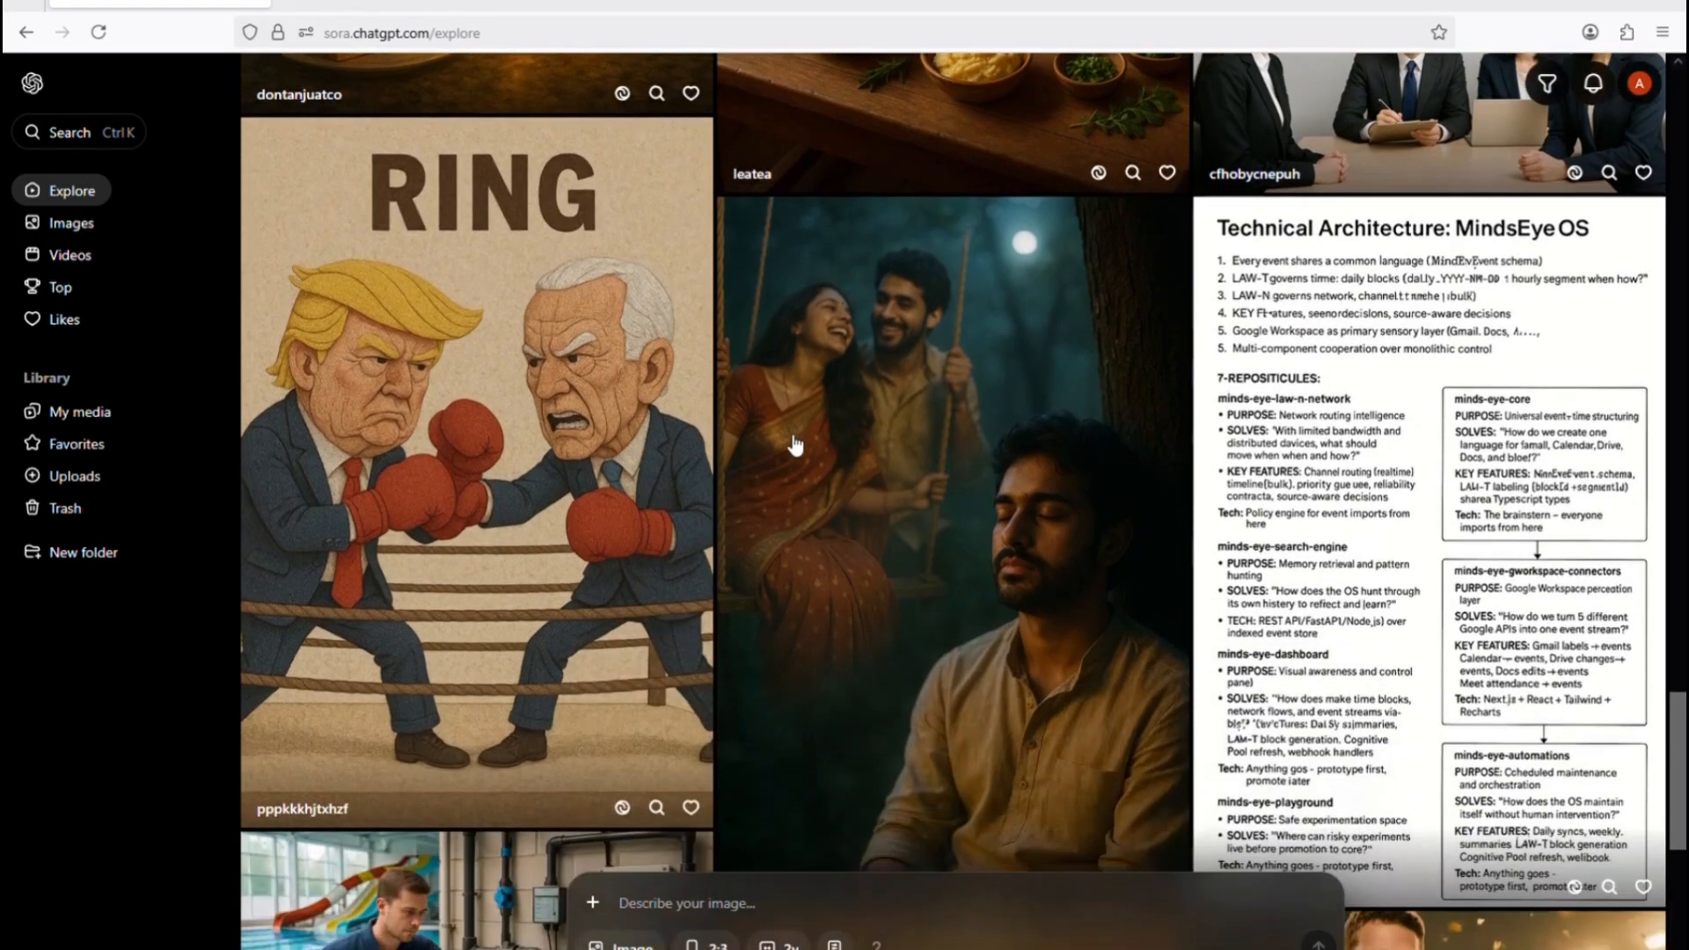
scroll(794, 447, down, 2)
scroll(495, 590, down, 4)
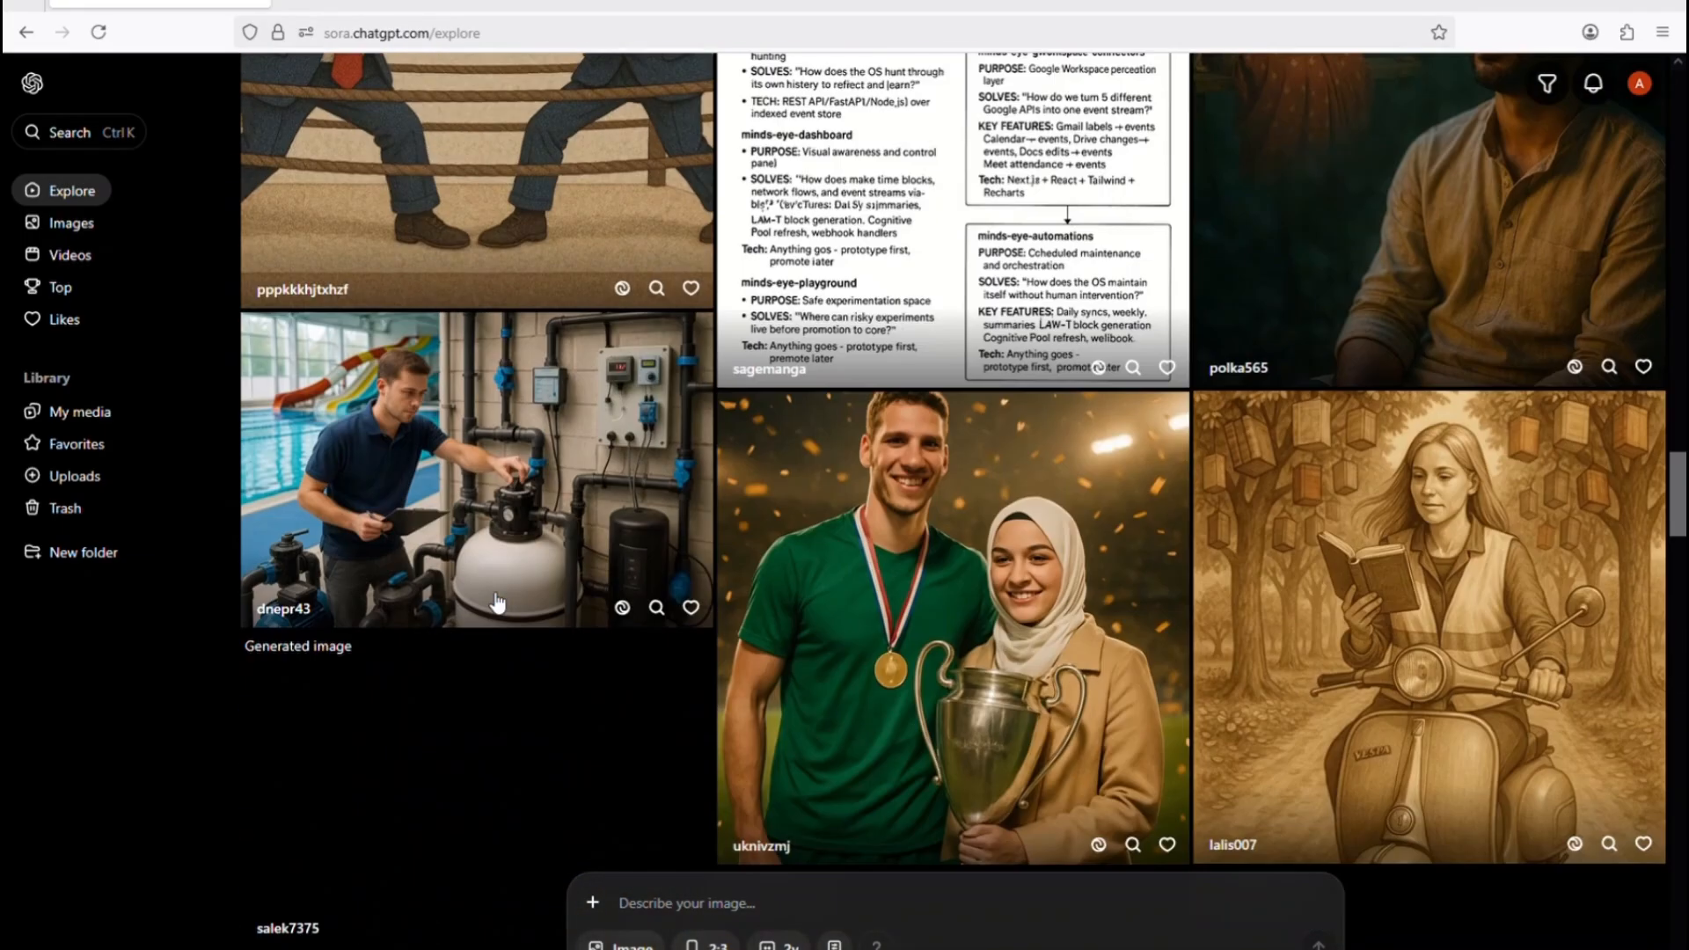
scroll(497, 602, down, 3)
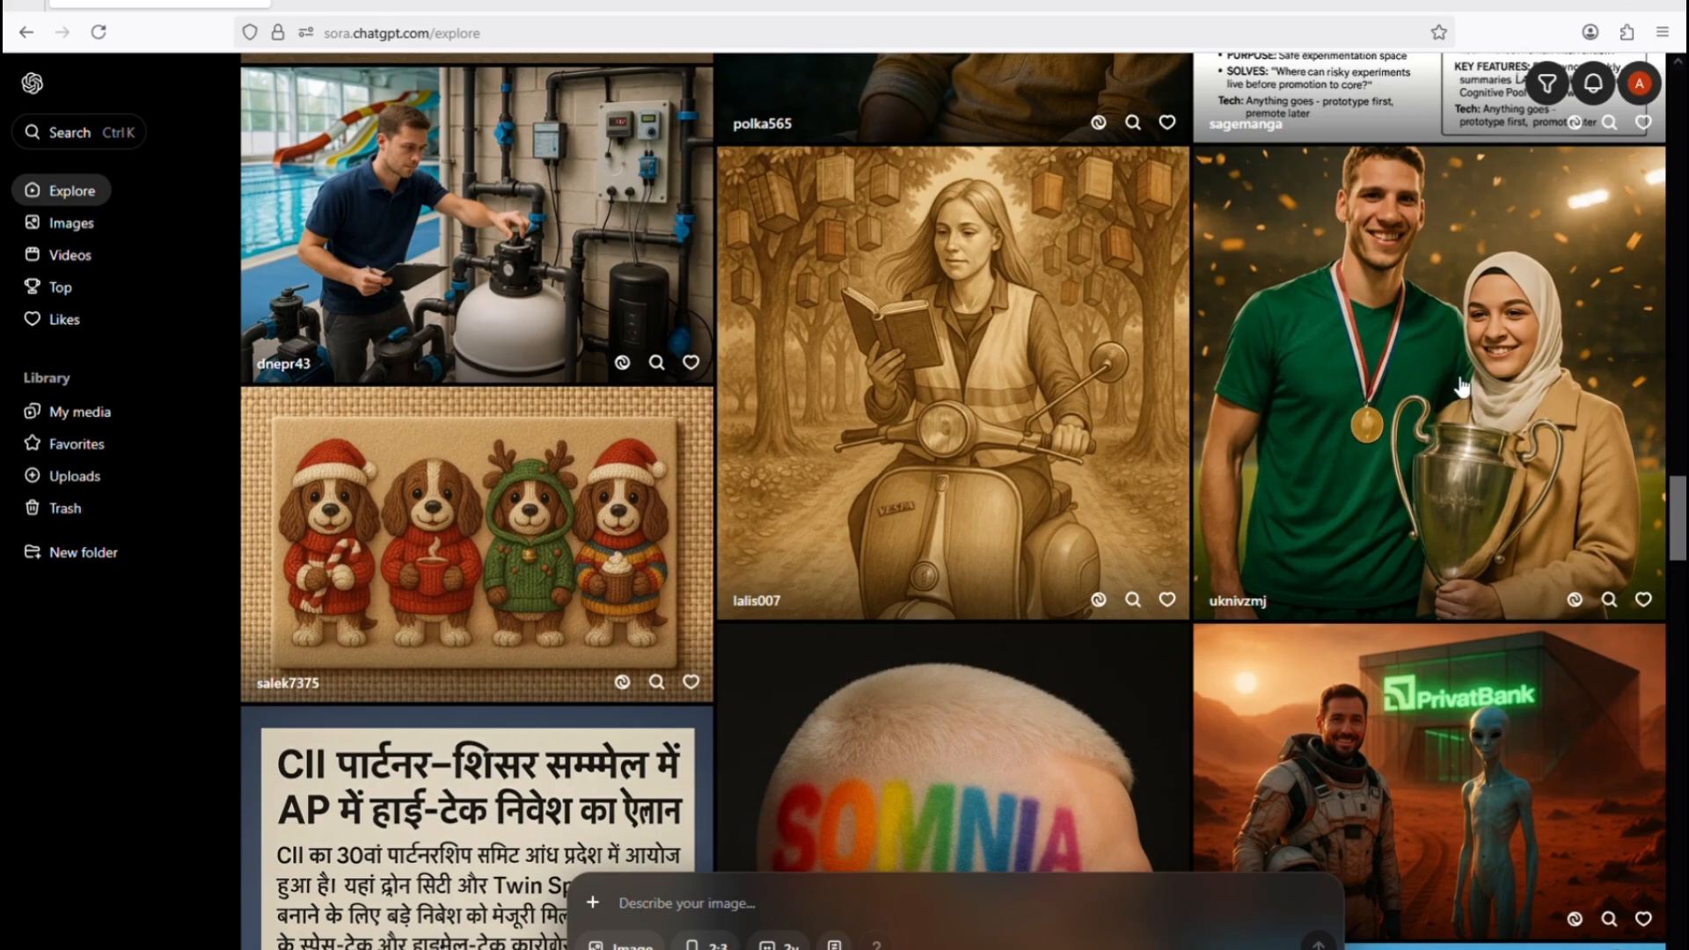
scroll(1462, 454, down, 6)
scroll(1485, 601, down, 4)
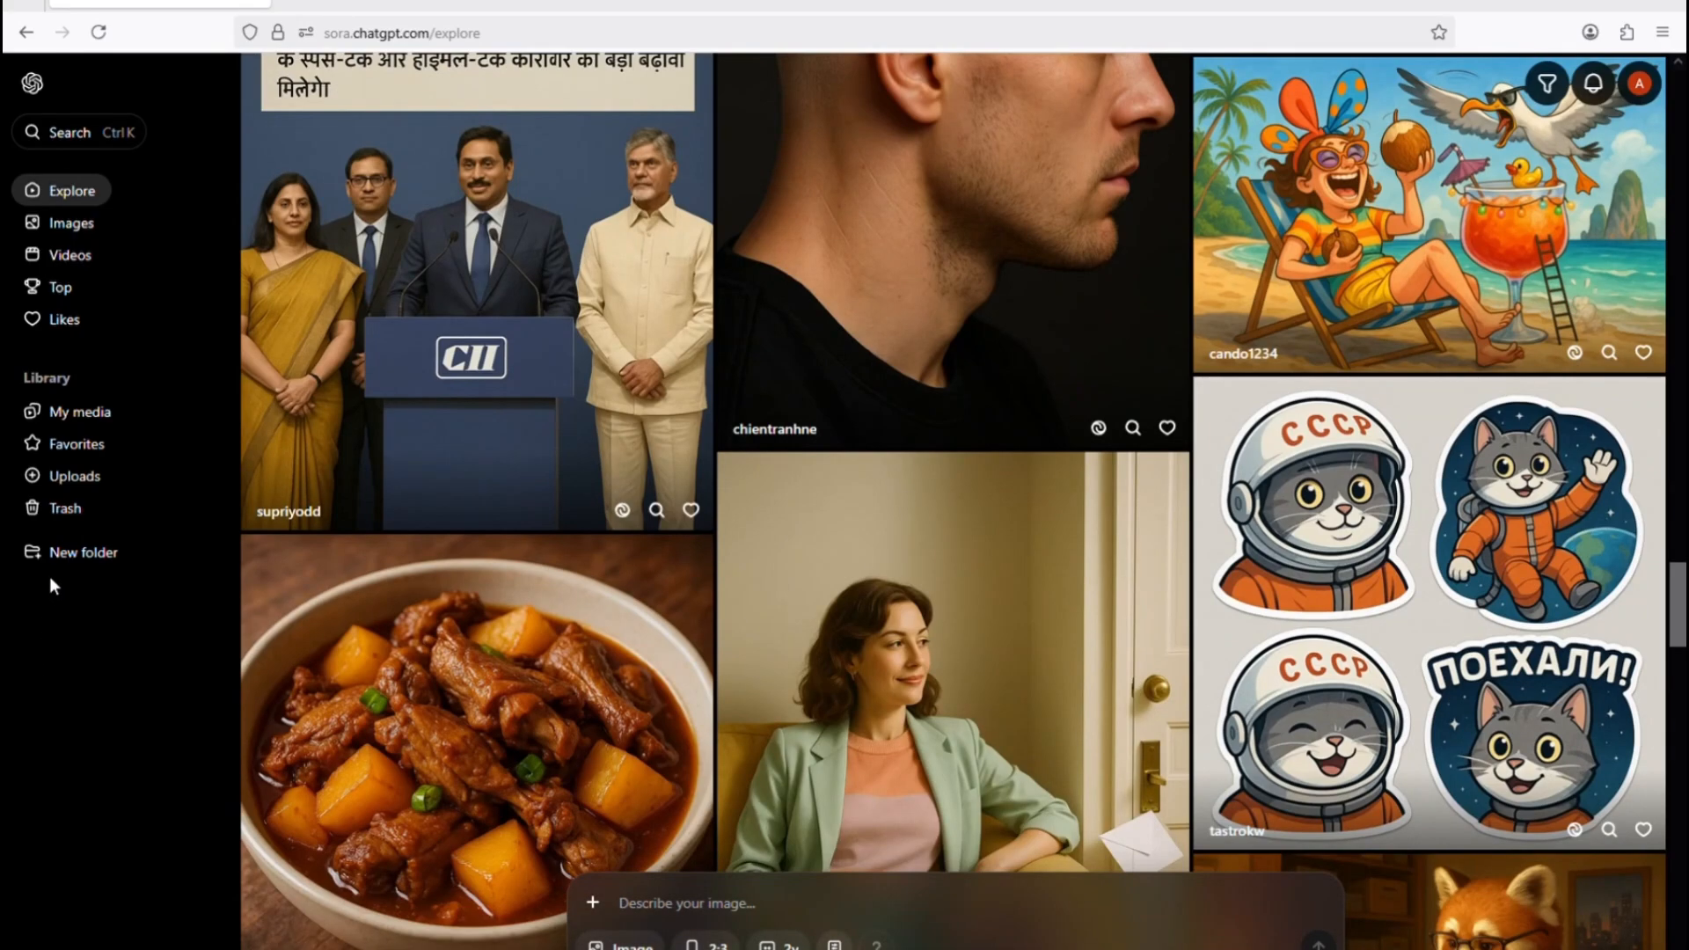
Open My media and review the composer's type, aspect ratio and variations options
click(84, 419)
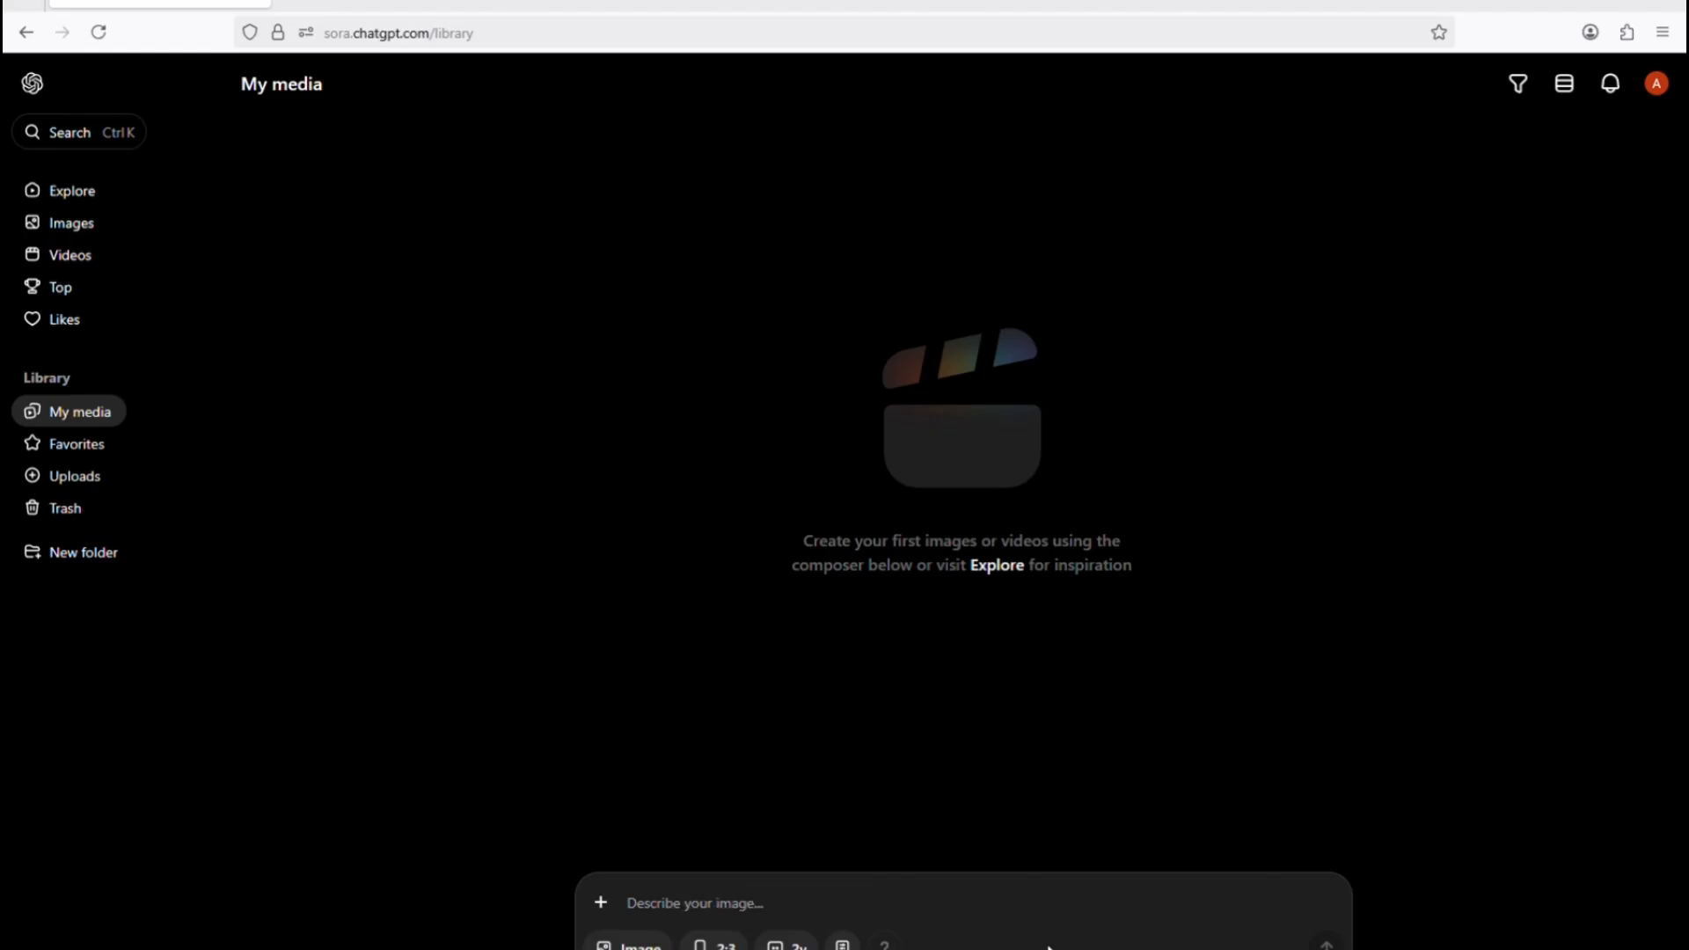
click(628, 945)
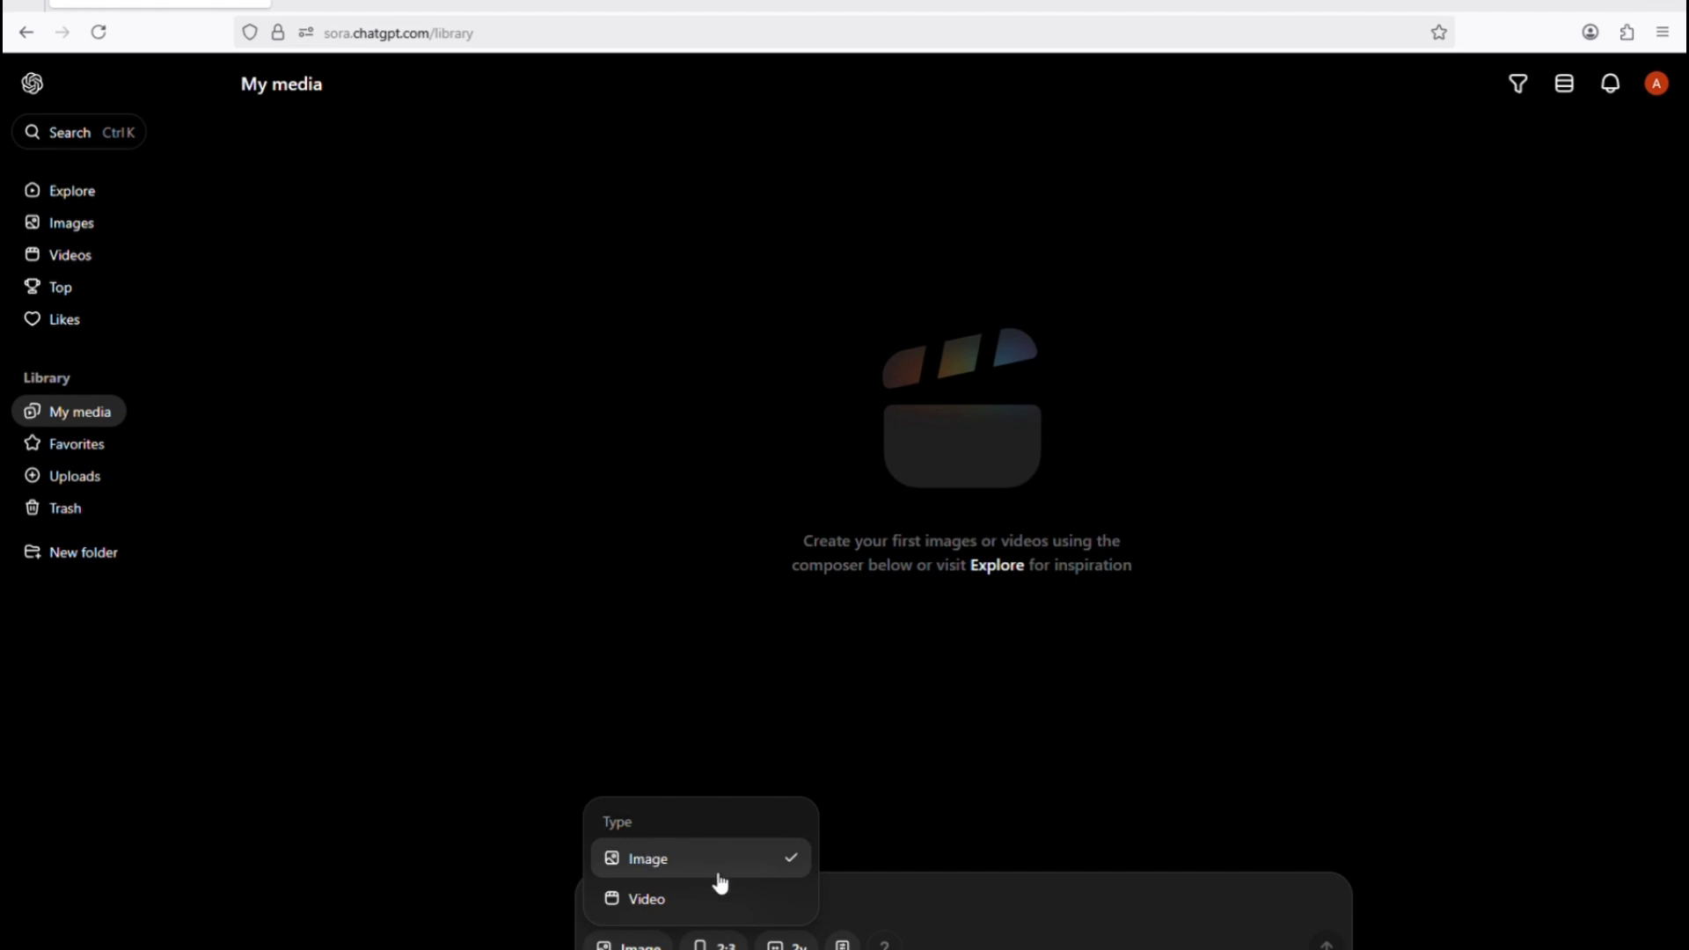
click(716, 947)
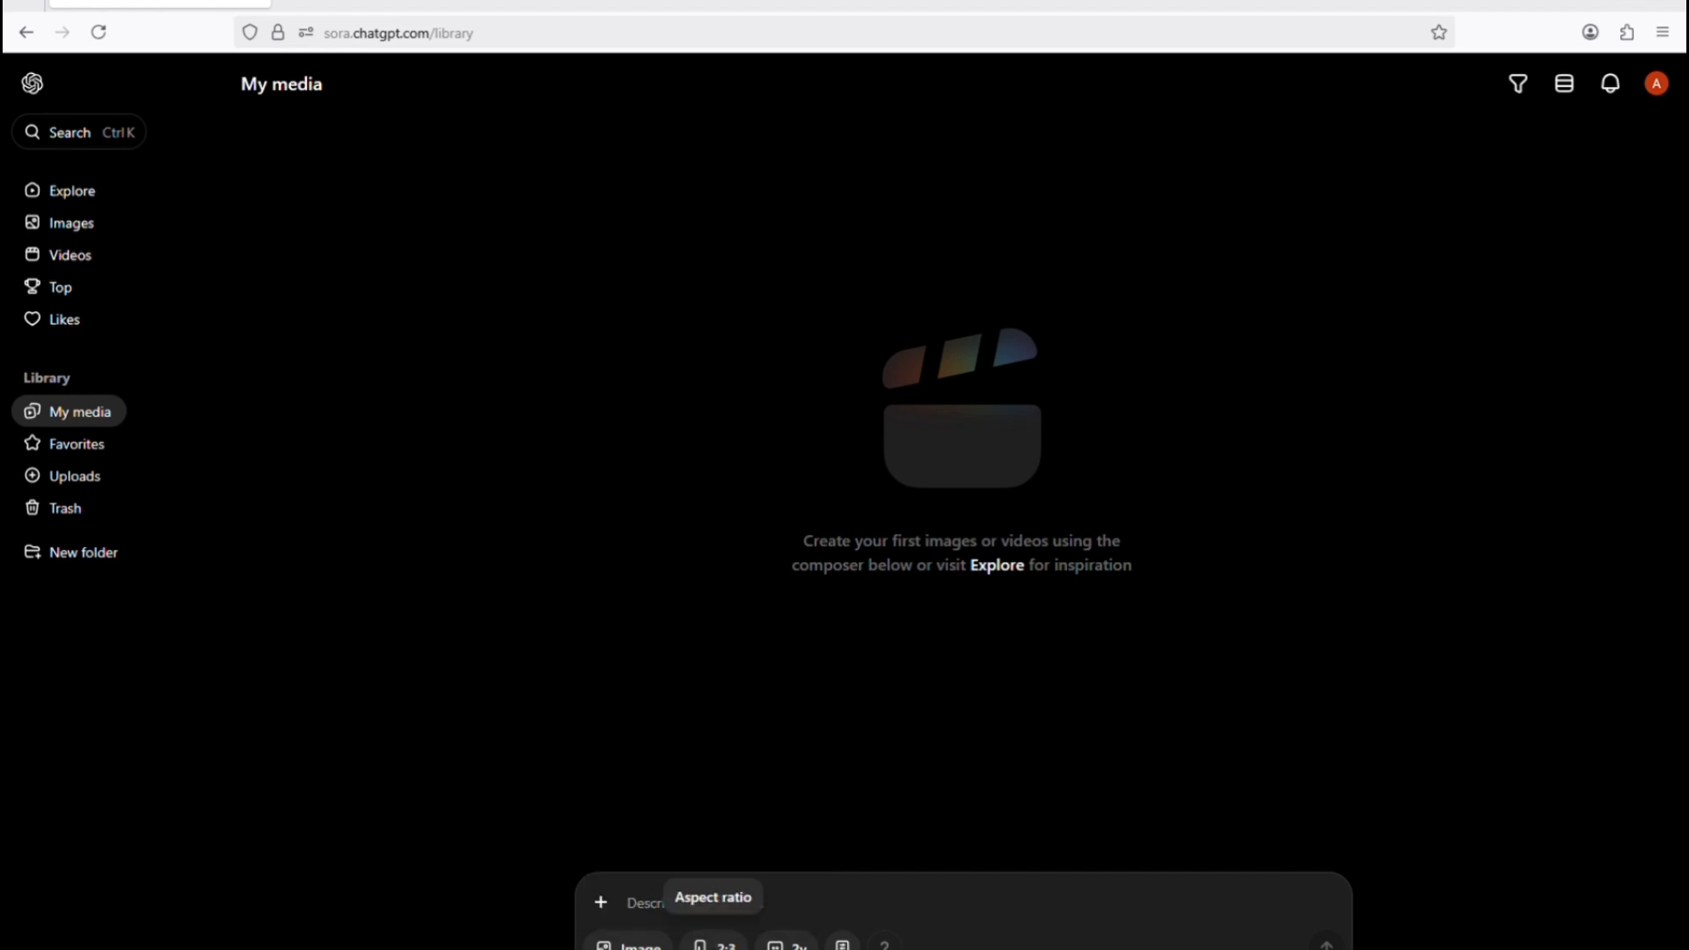
click(716, 944)
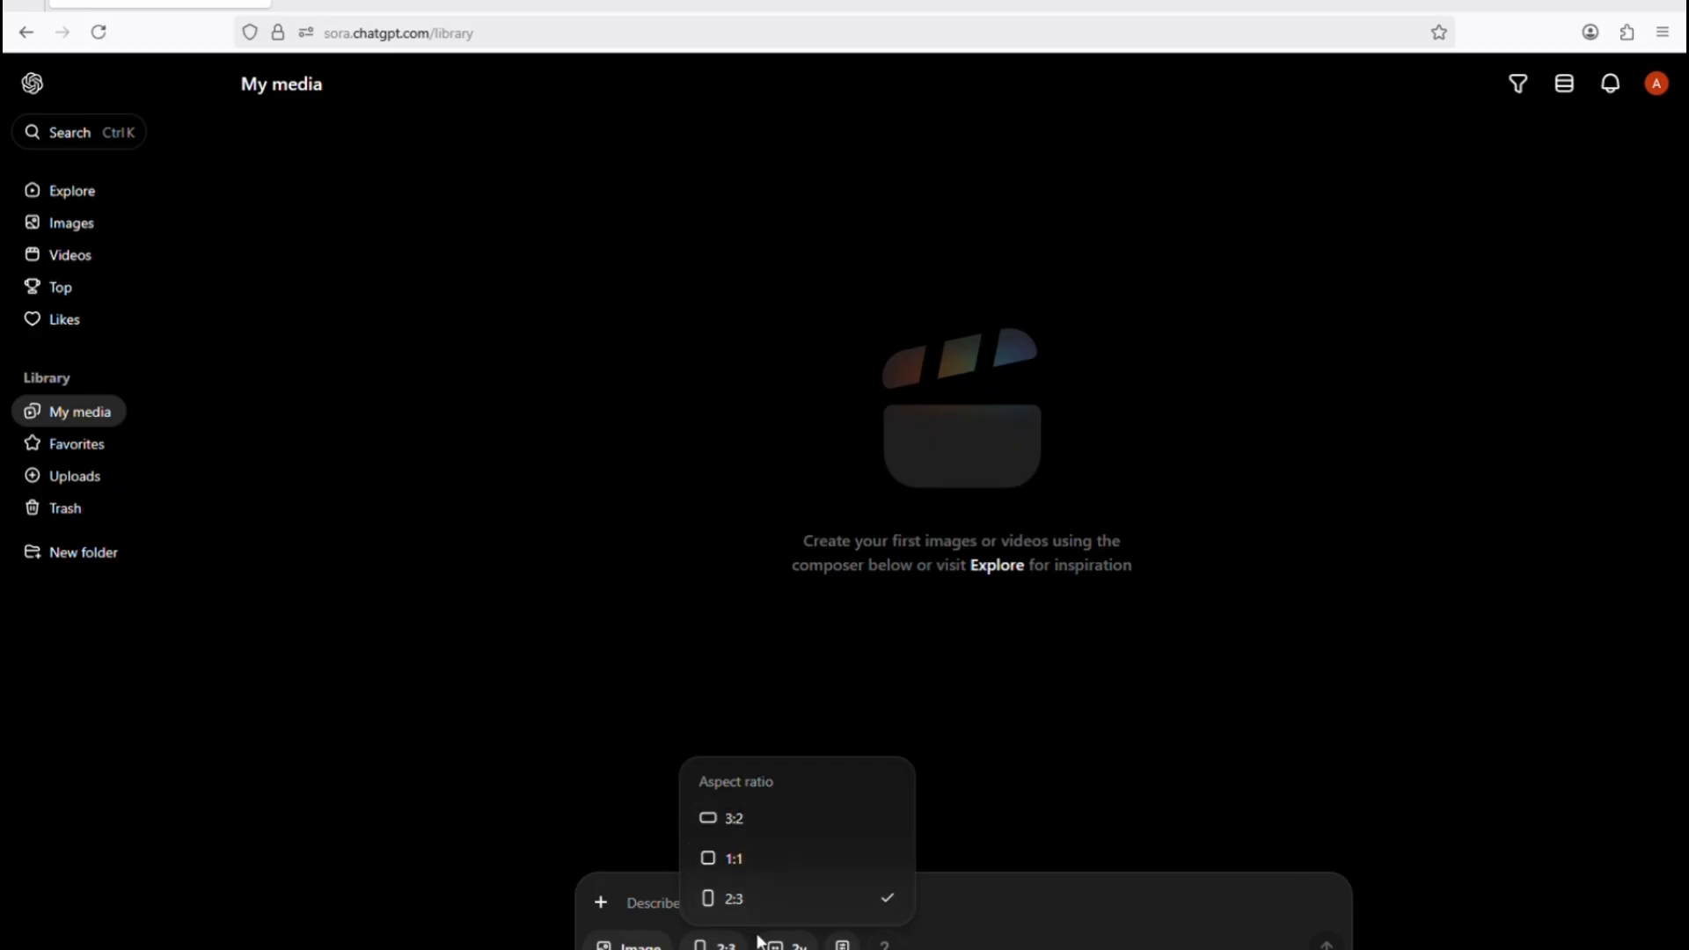
click(975, 761)
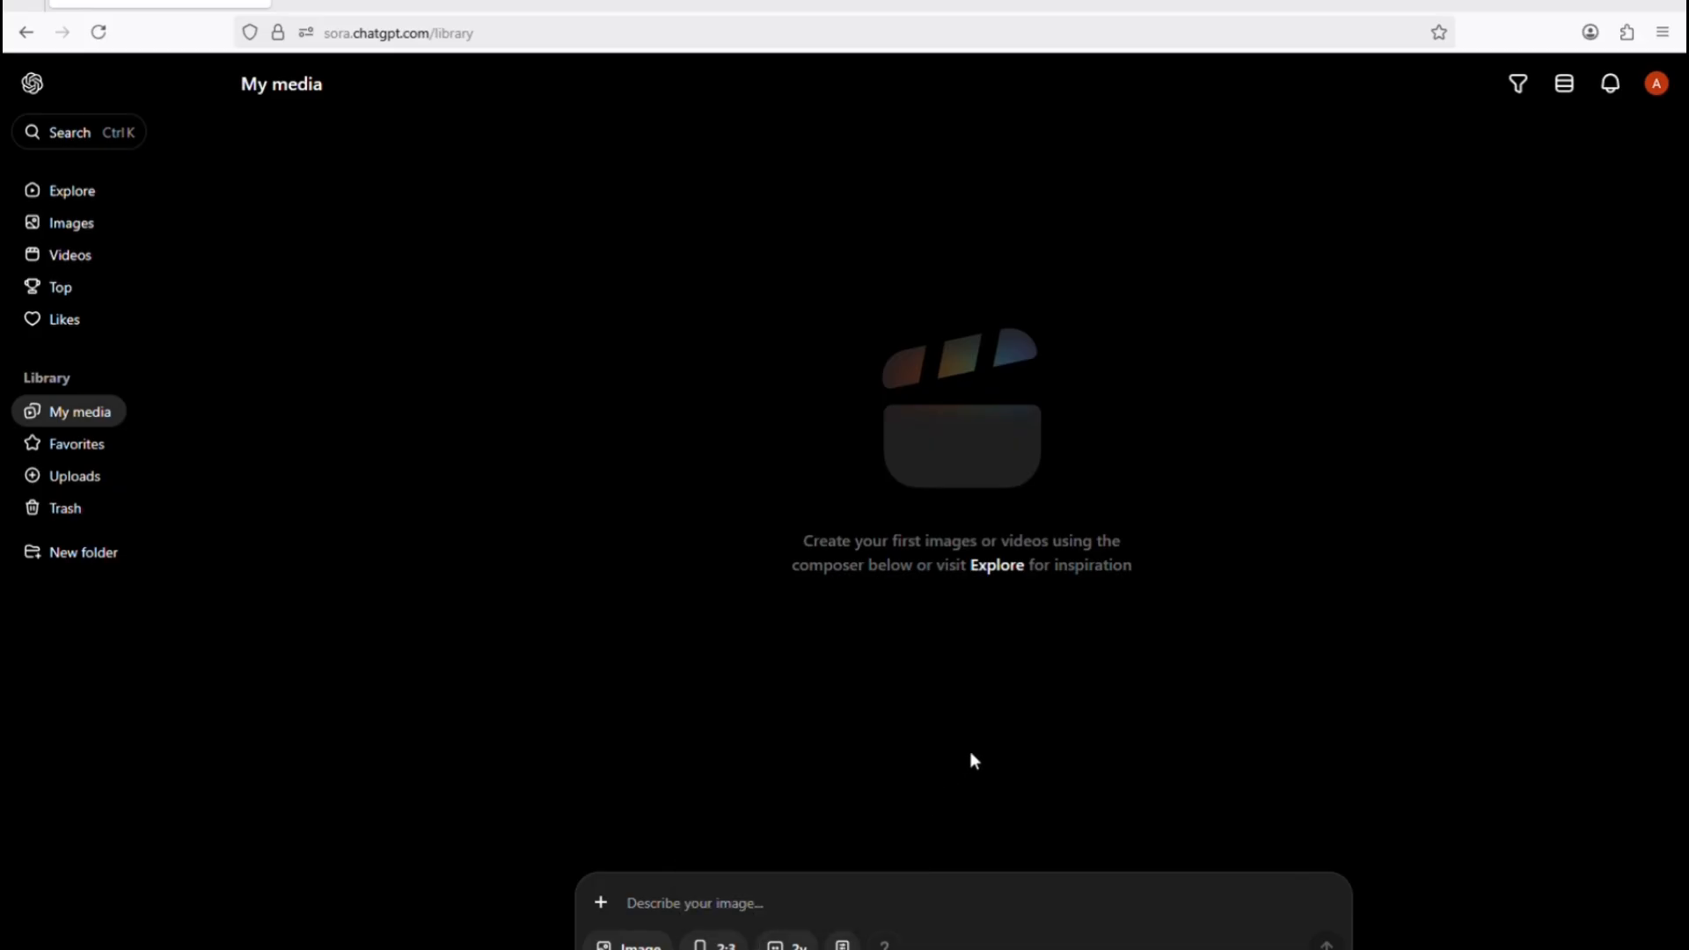
click(788, 945)
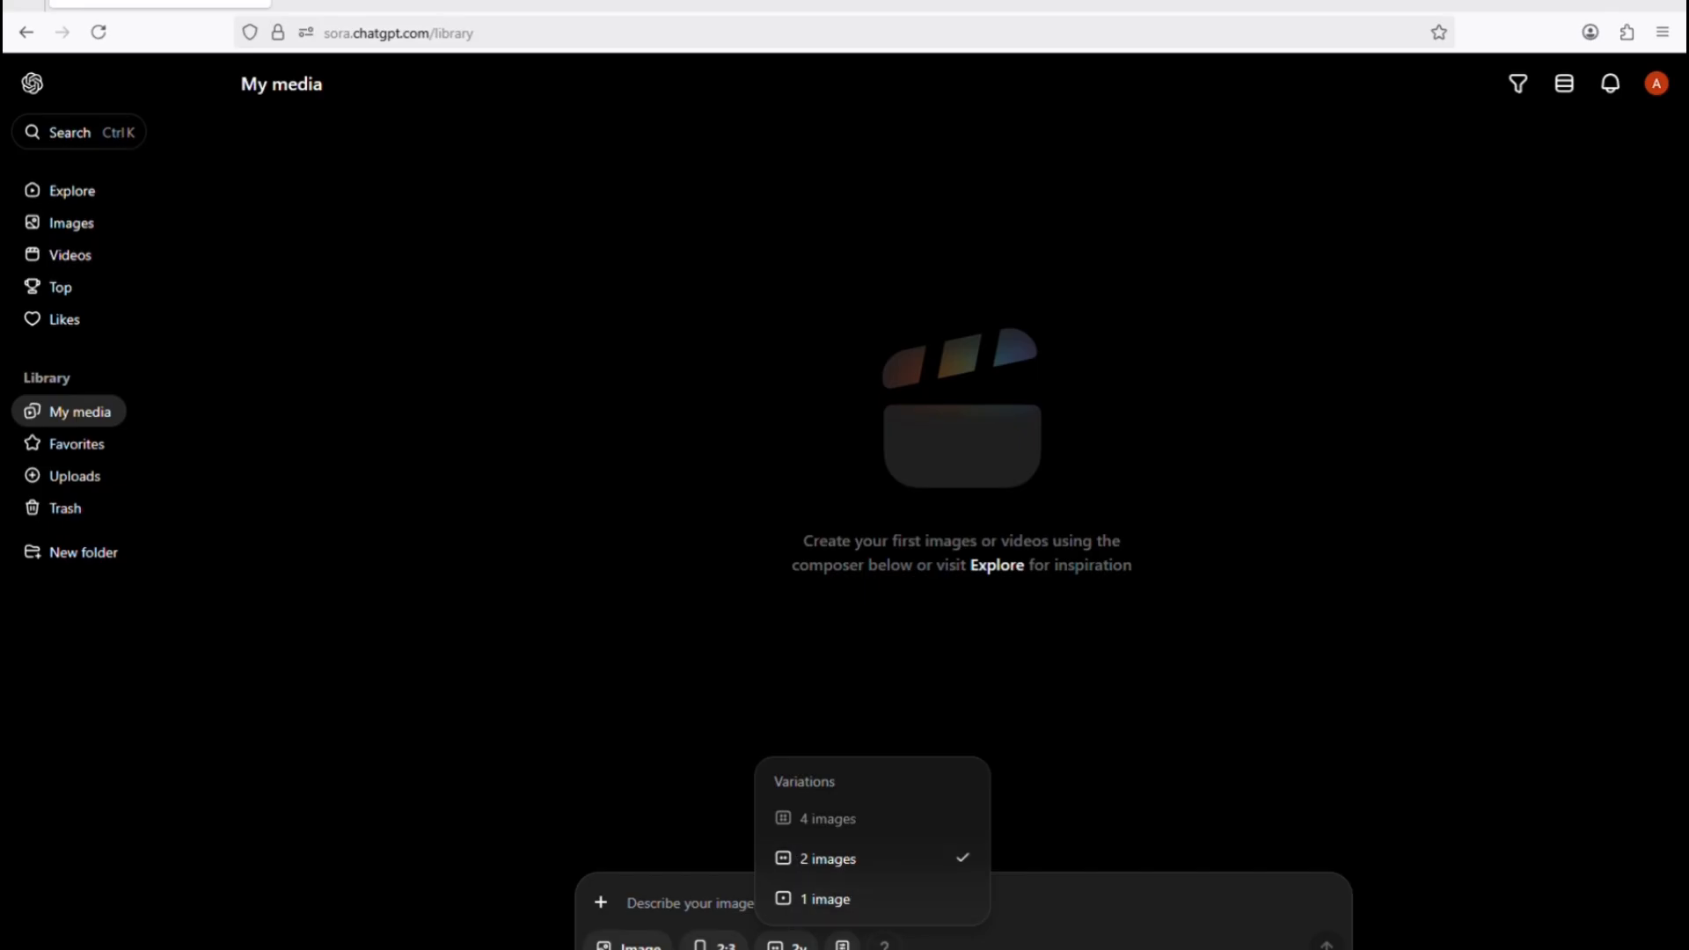
click(1078, 726)
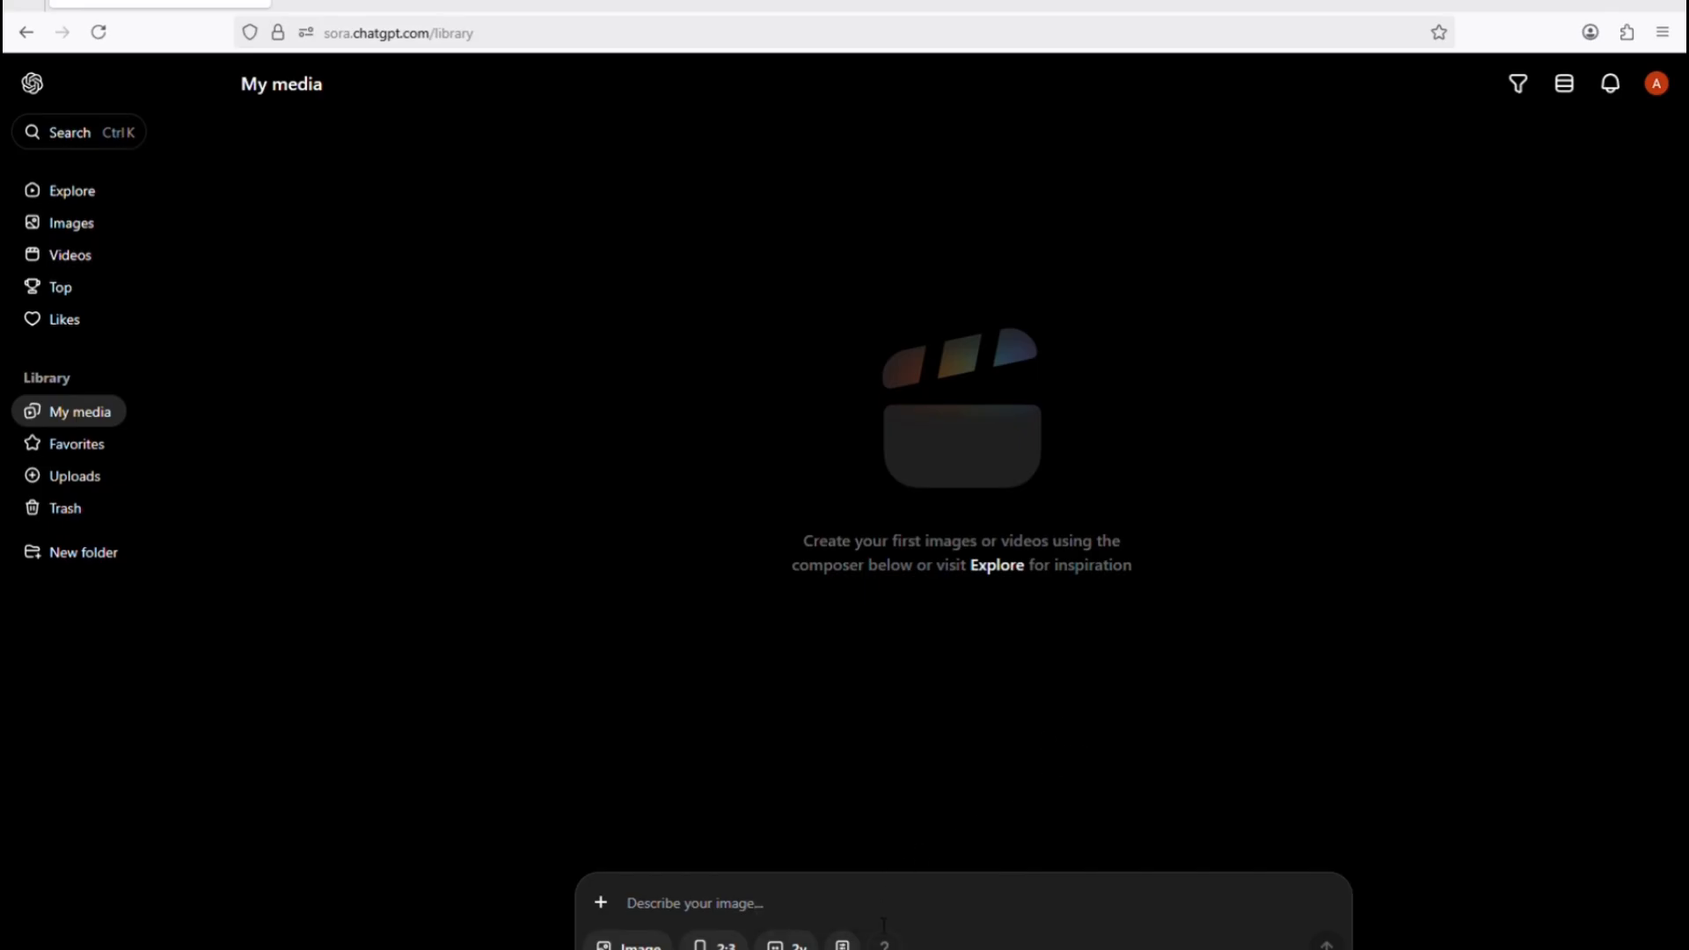
Accept all four terms of the media upload agreement and upload the man's portrait photo from the device
click(604, 904)
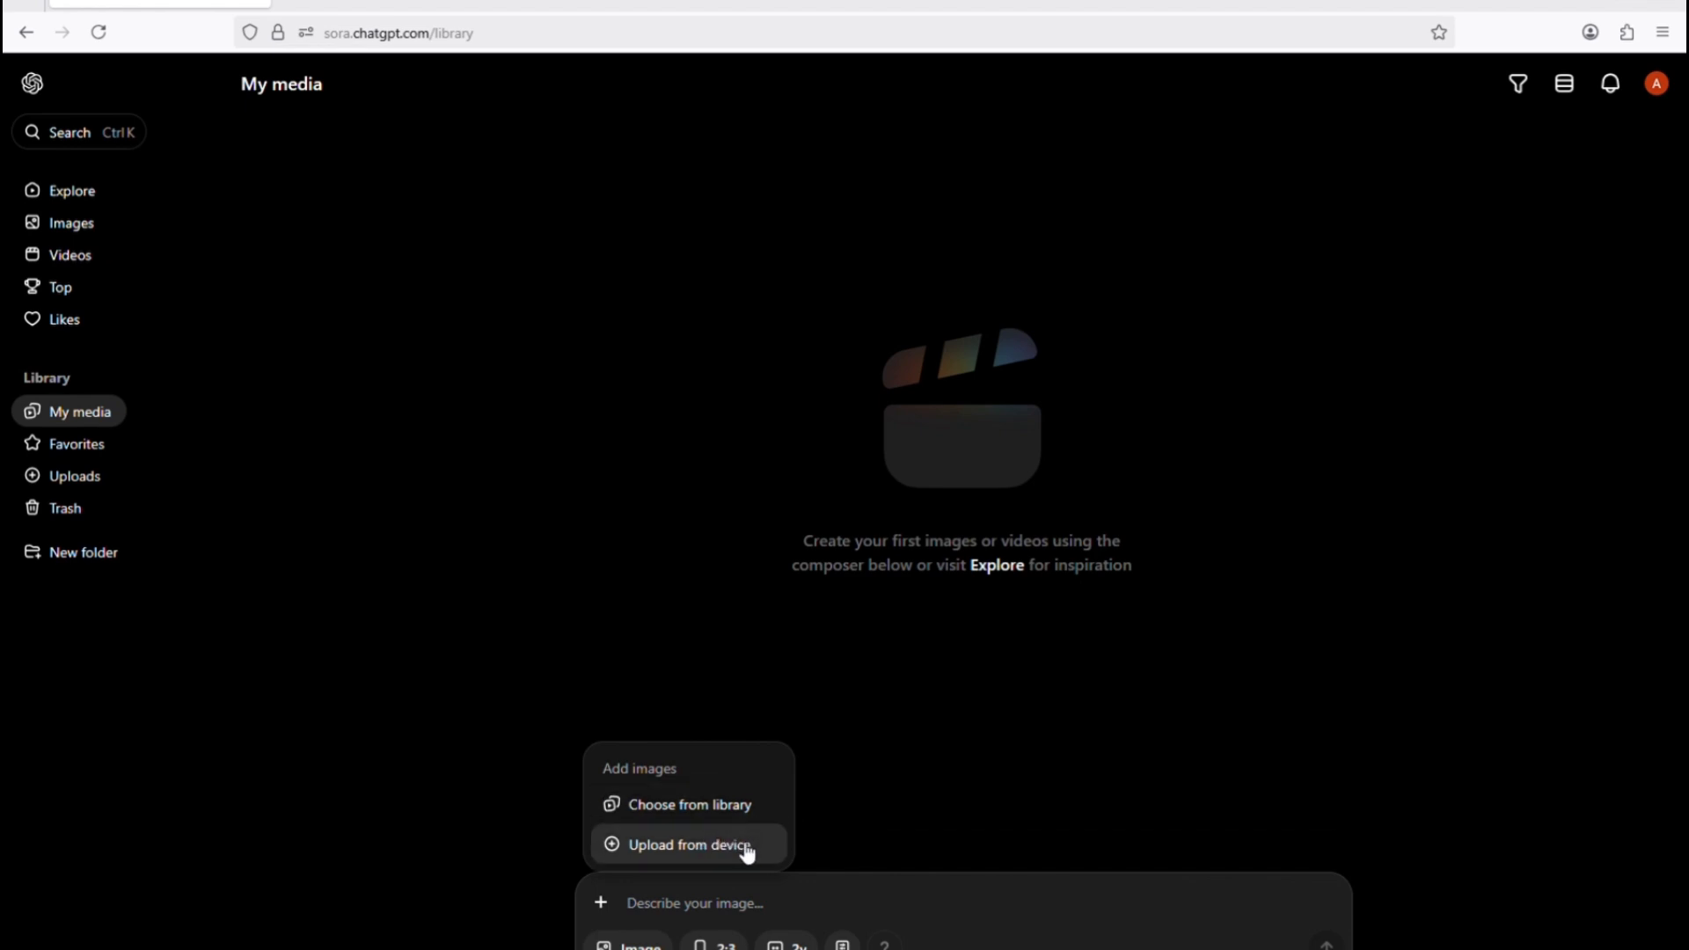
click(652, 842)
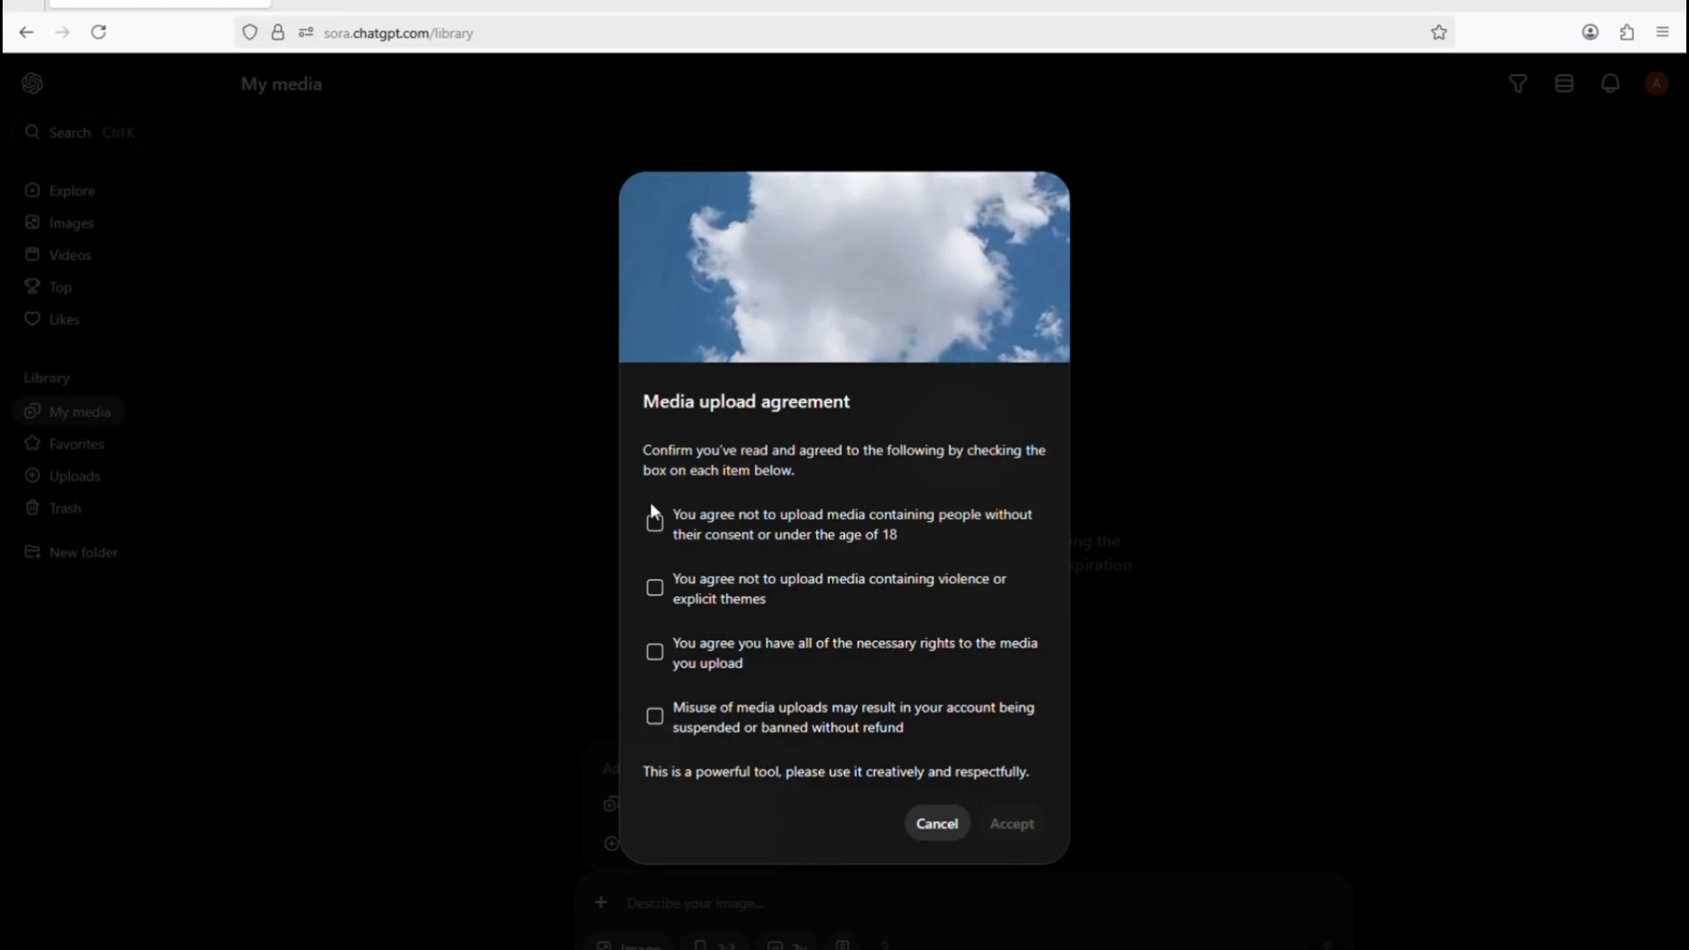
click(655, 526)
click(658, 719)
click(660, 655)
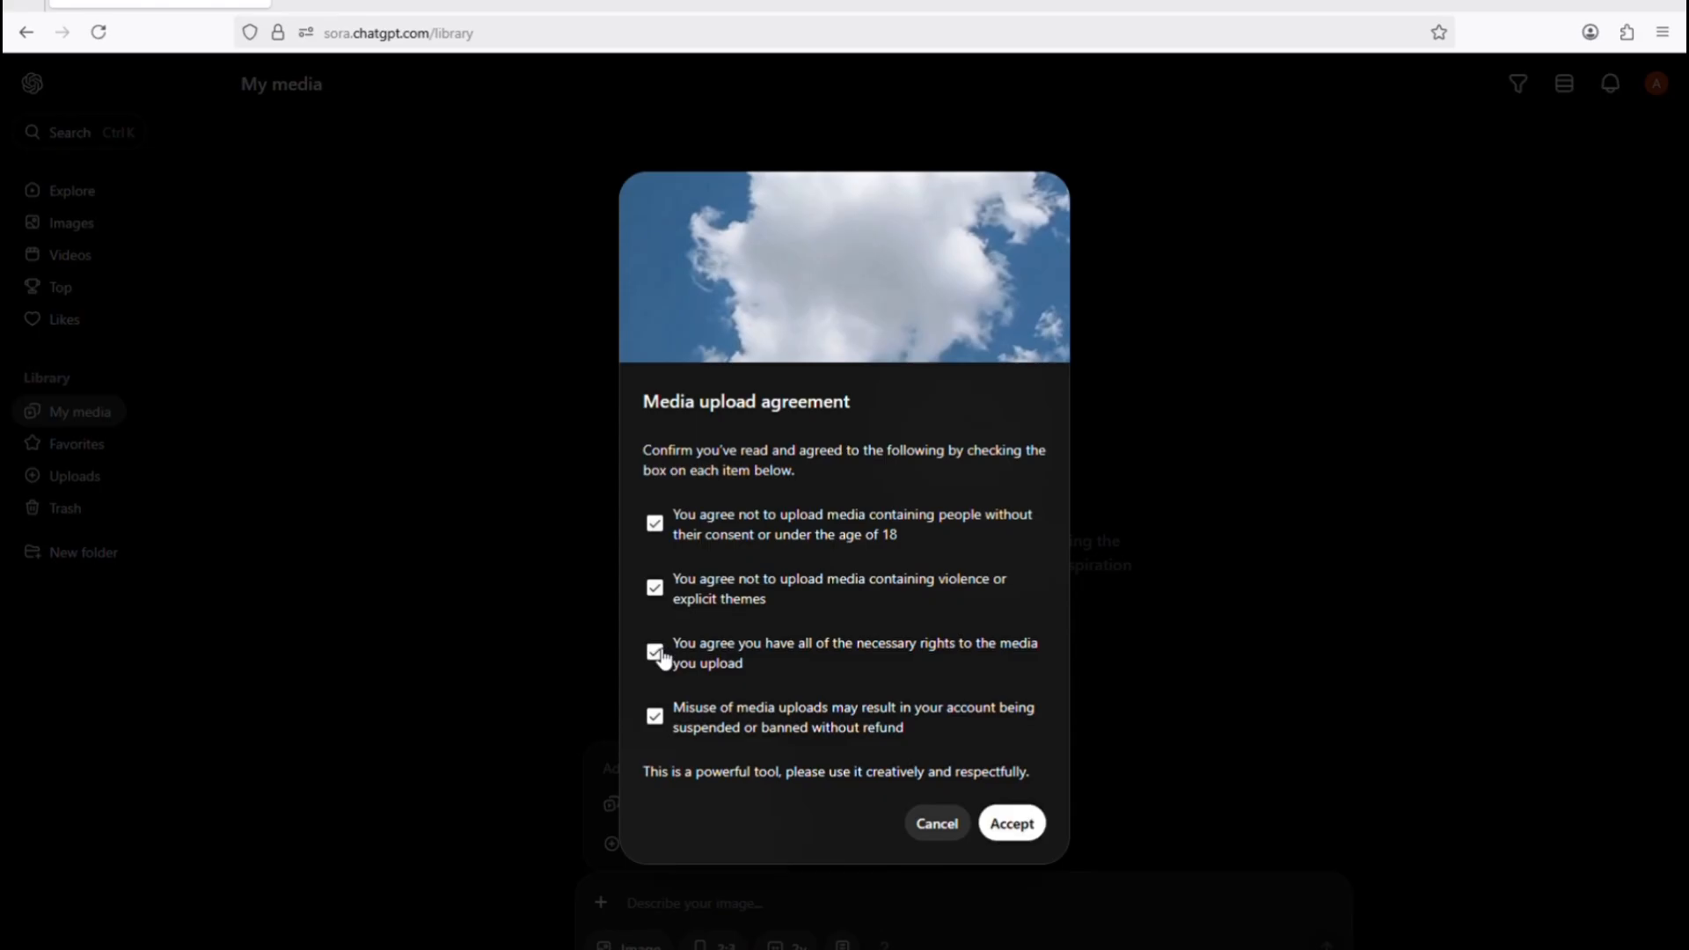
click(1021, 825)
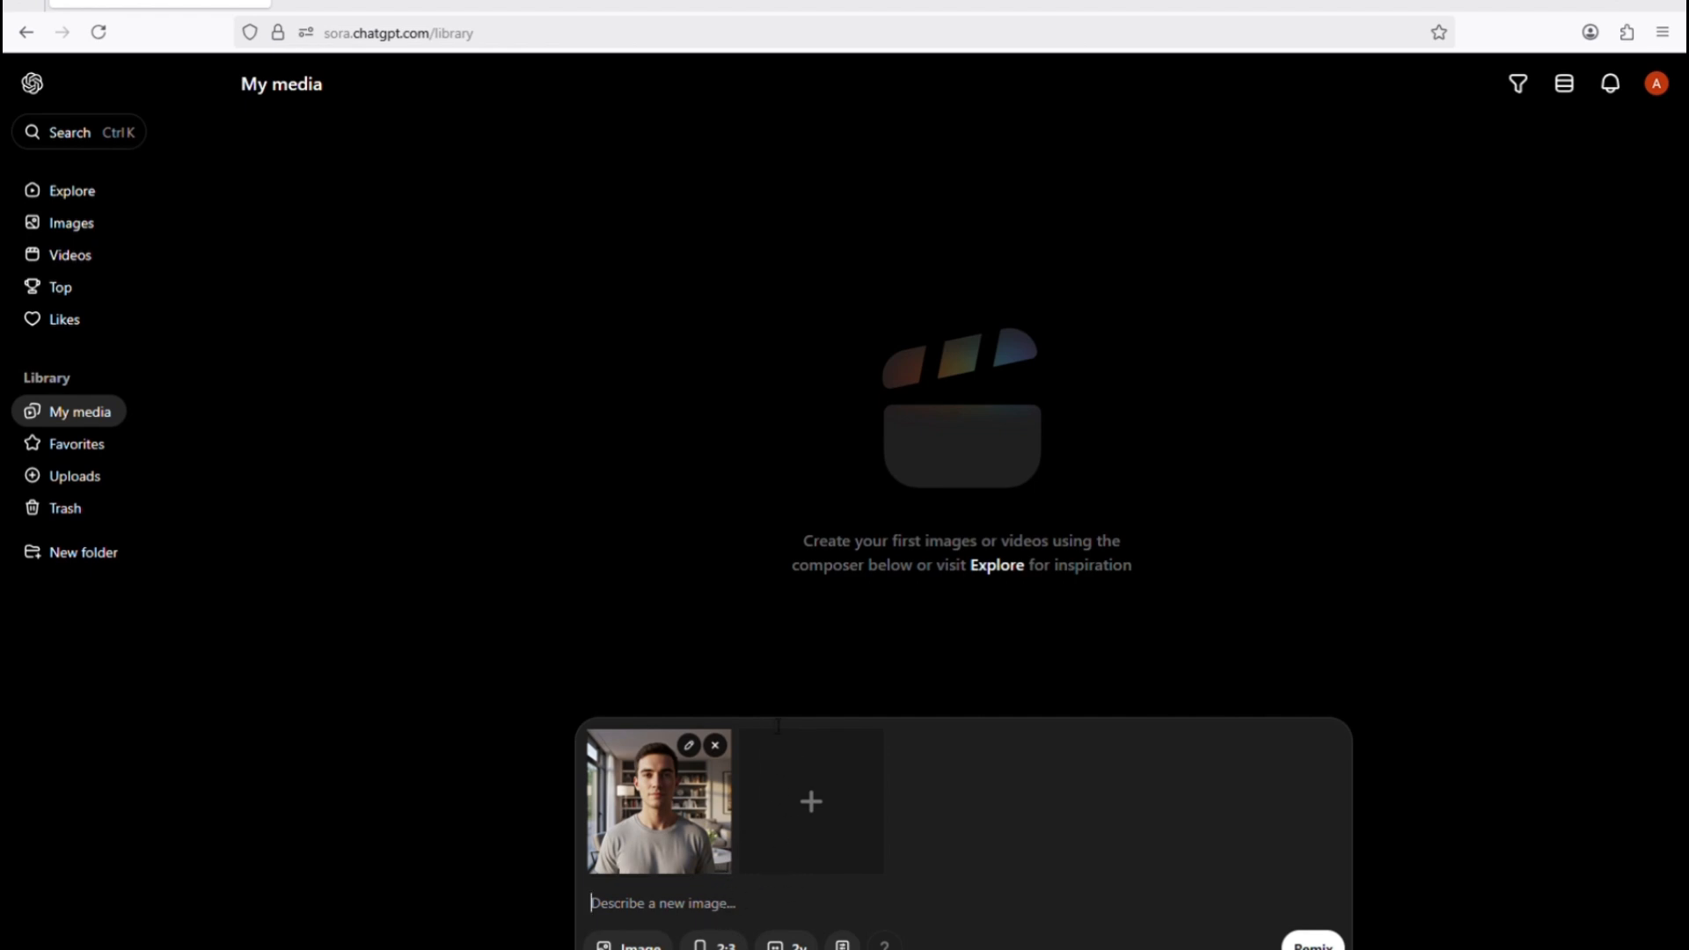
Submit a remix of the uploaded portrait with the prompt "create this image as a 3d cartoon character"
text(create this image as a 3d cartoon character)
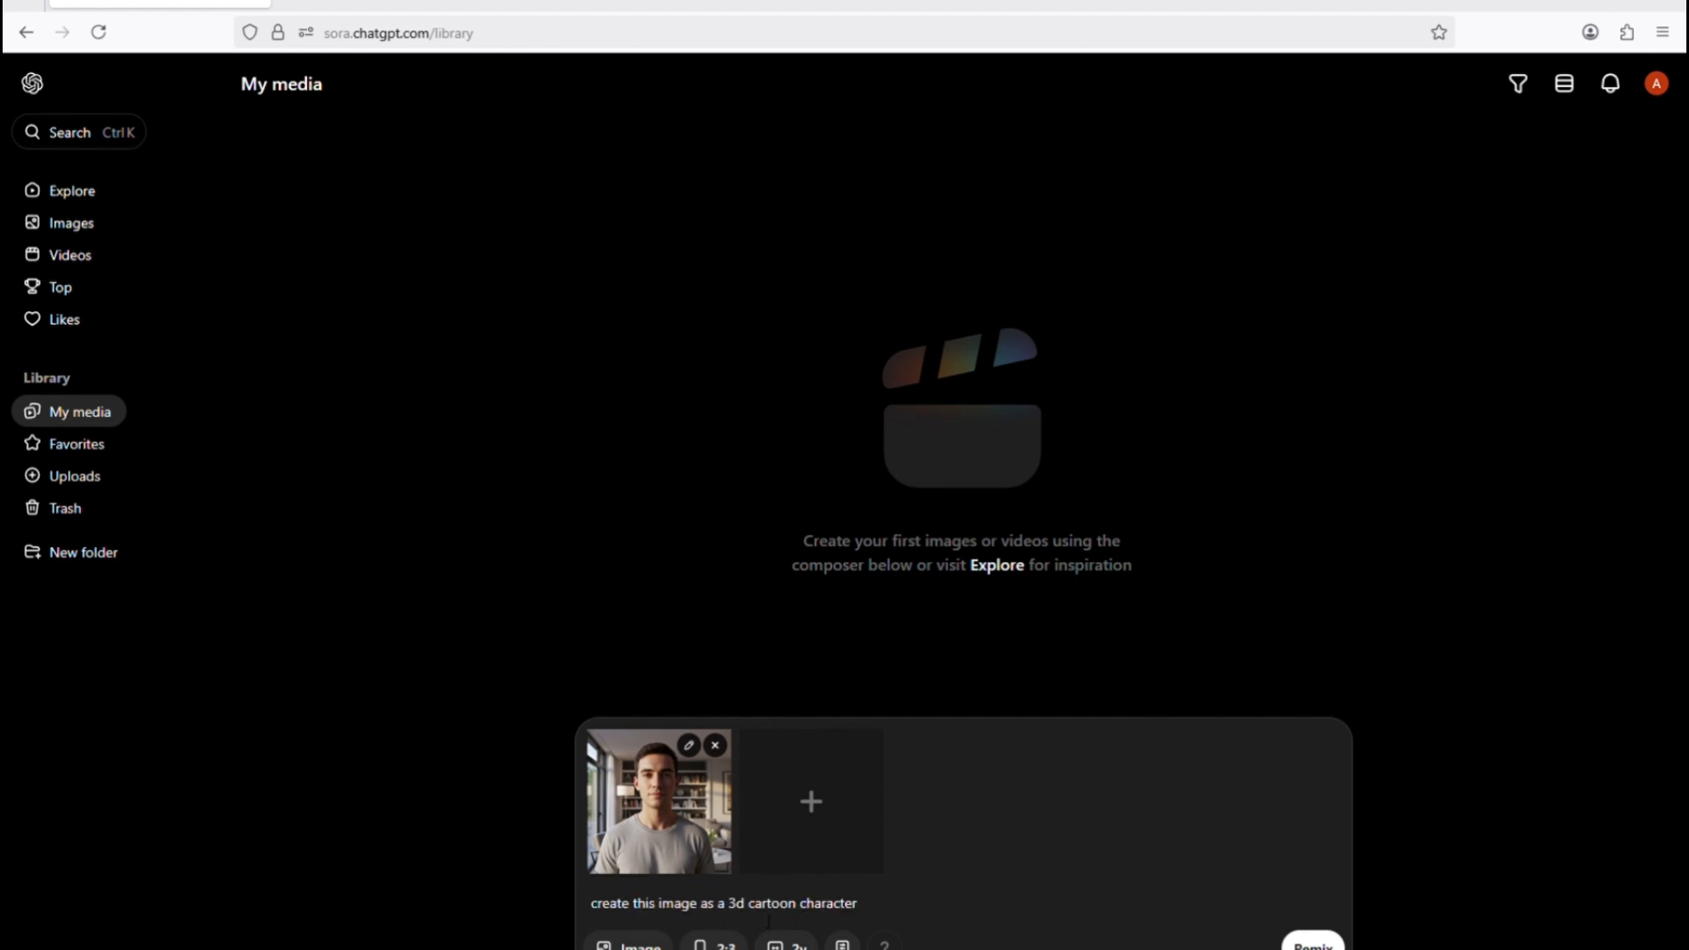
click(1314, 945)
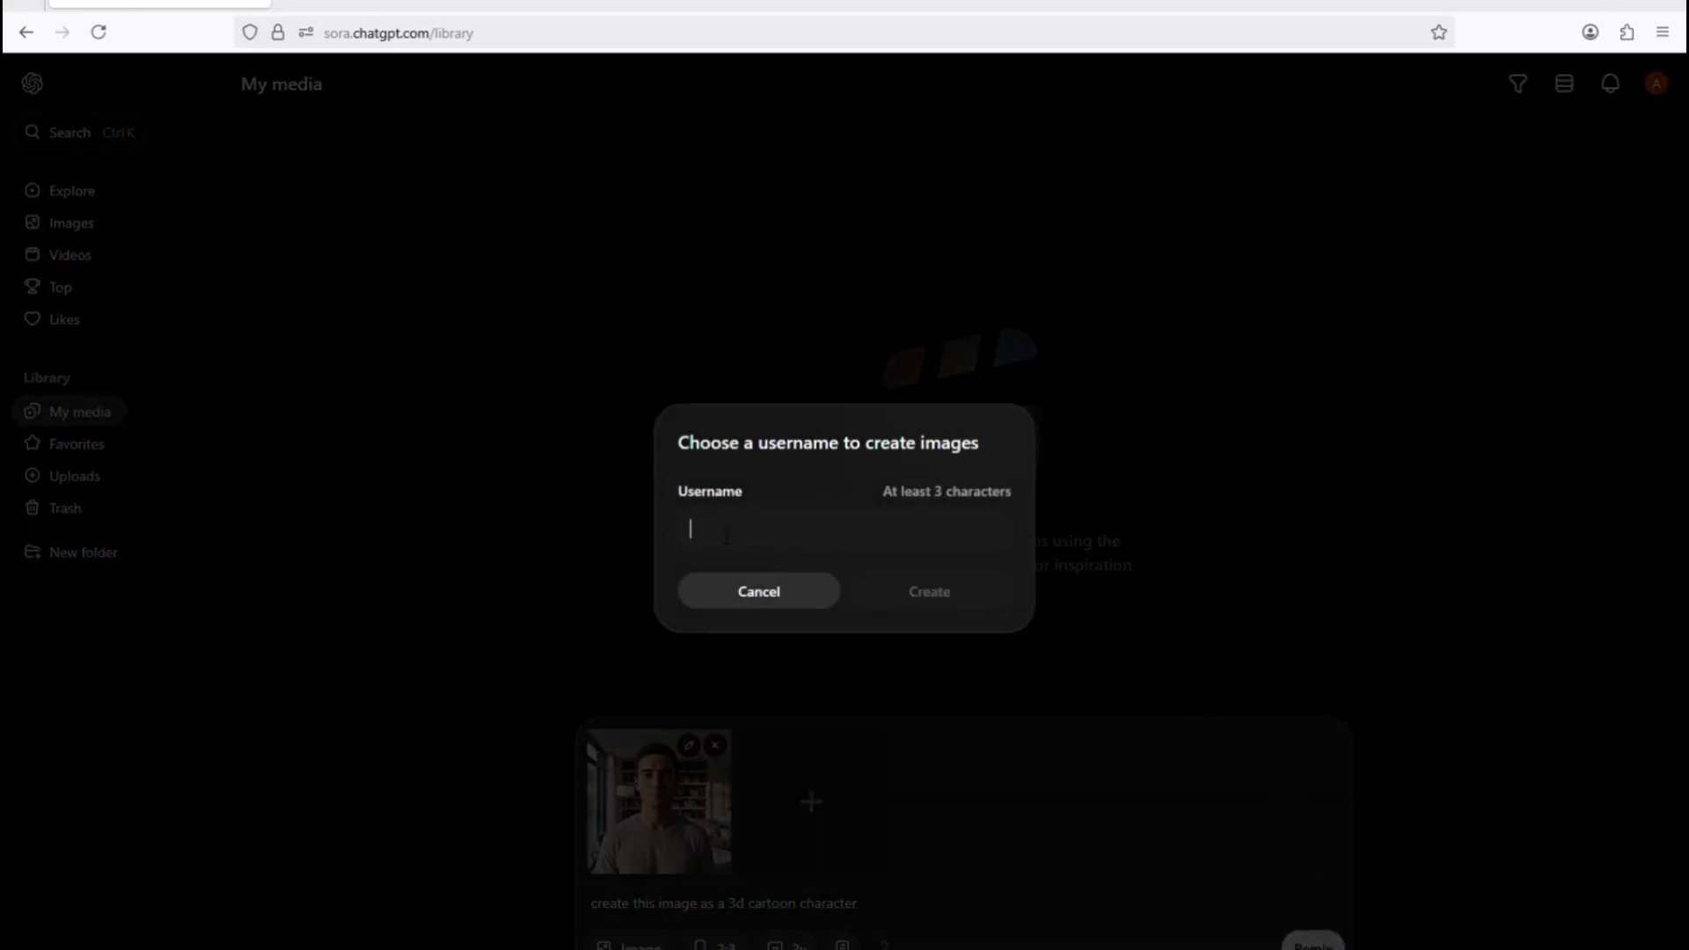
Create an account username for image creation, adding digits to the name until it is unique, so the remix can be generated
text(ahmed)
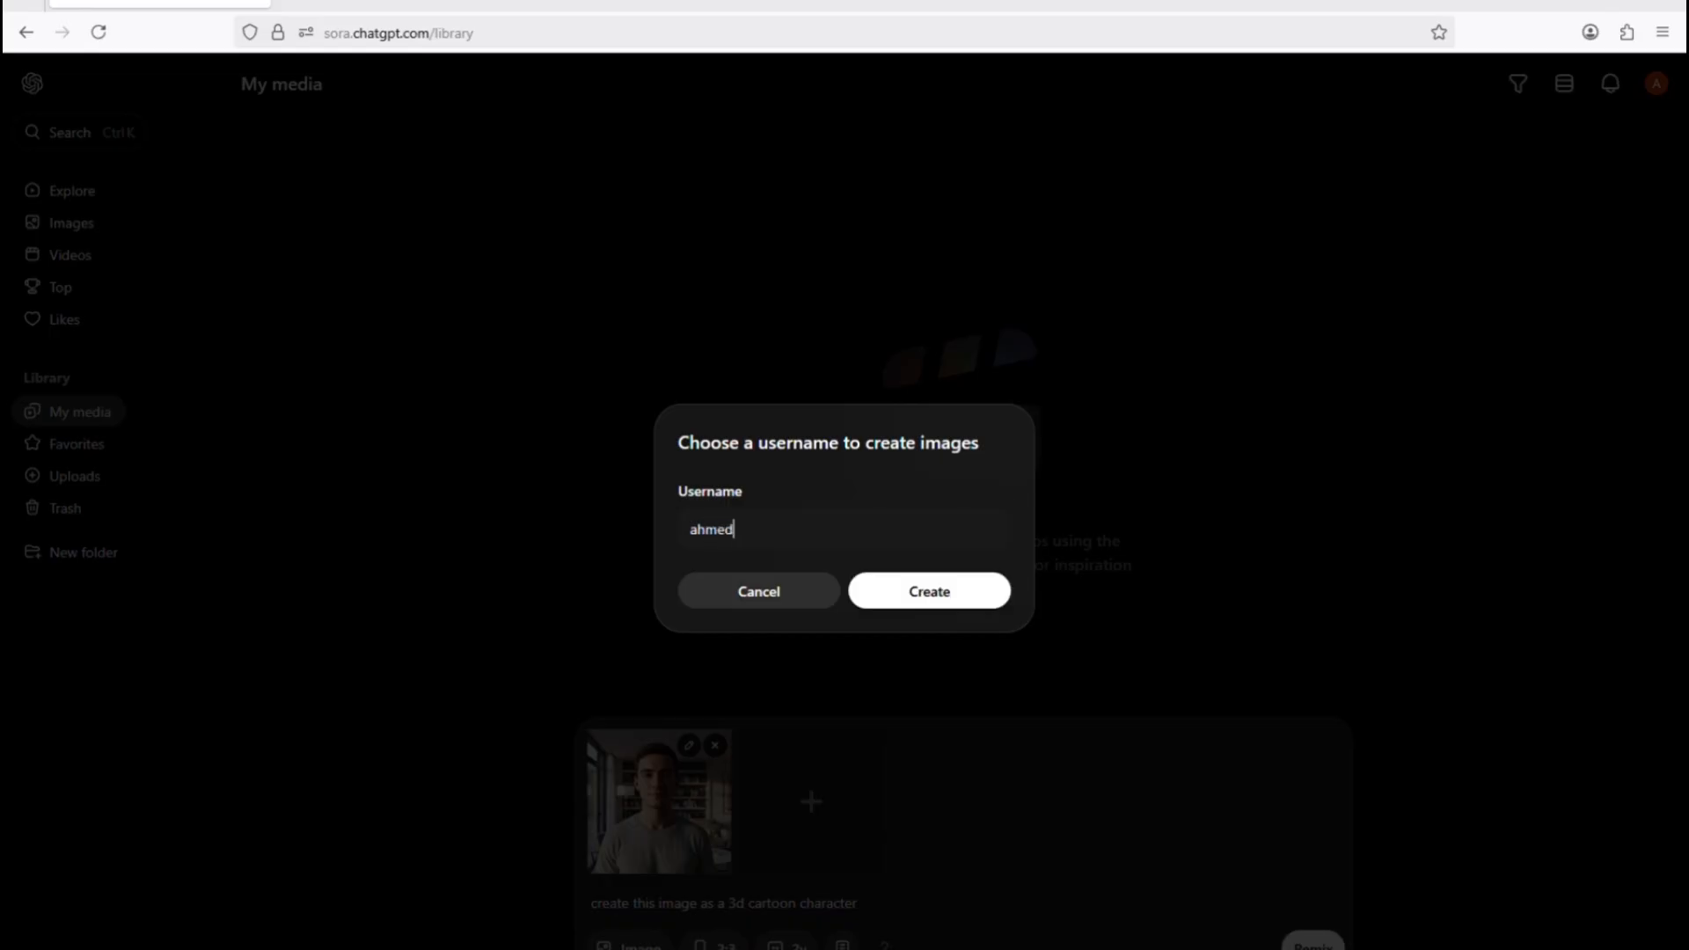
click(916, 594)
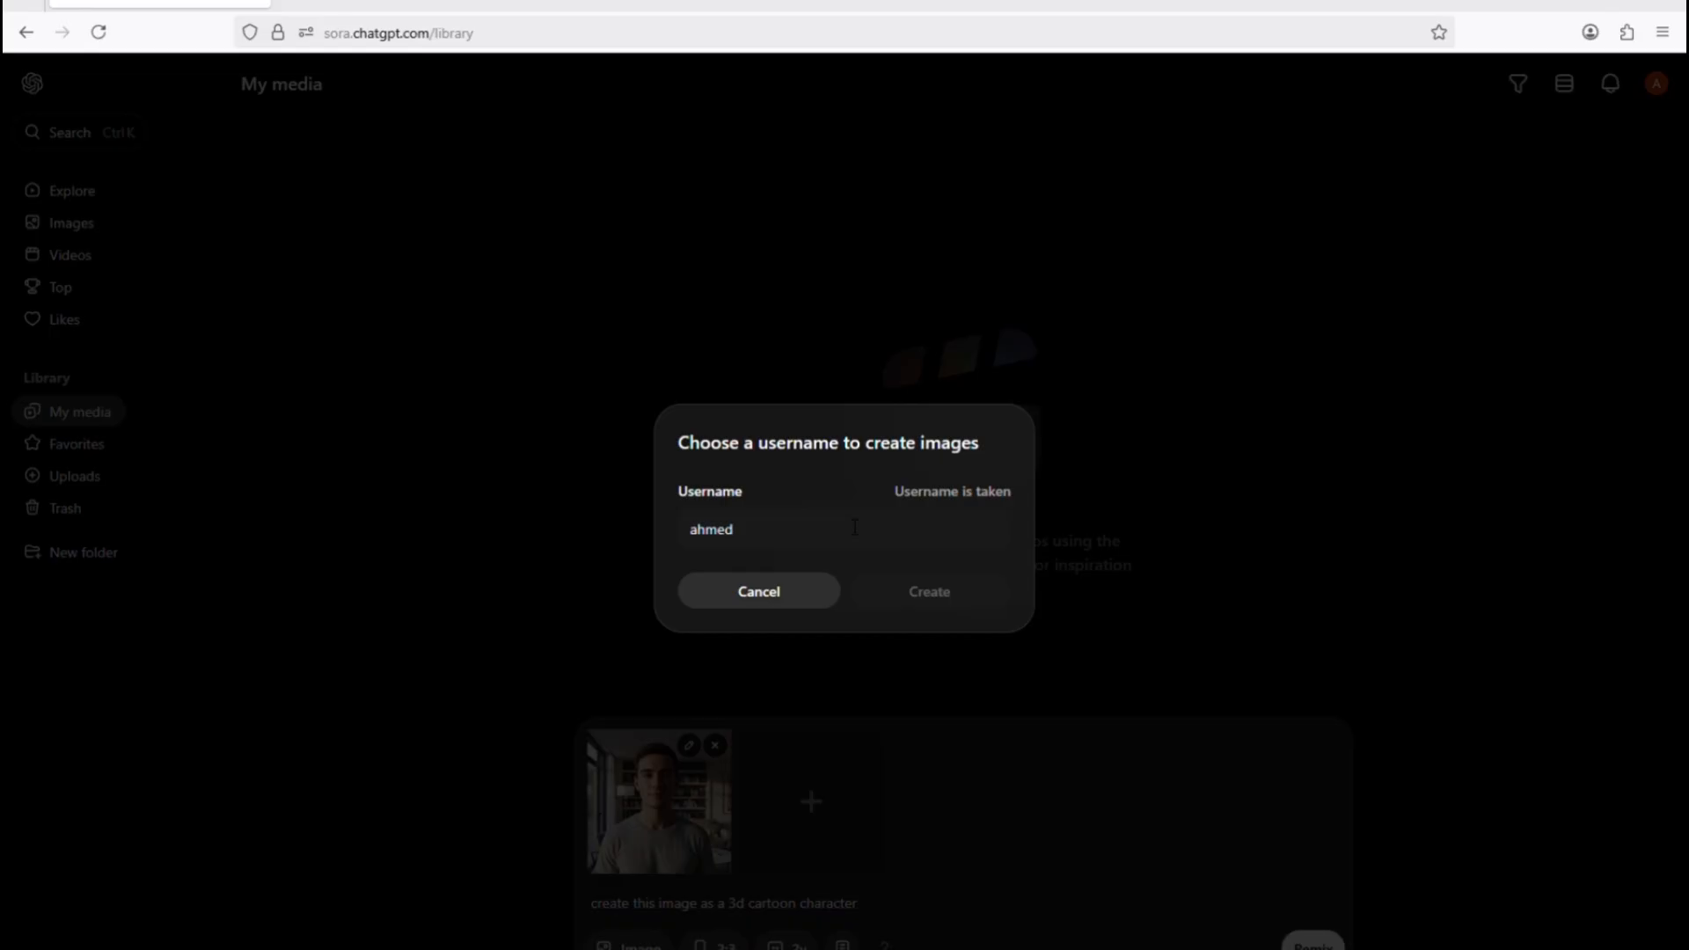
text(263)
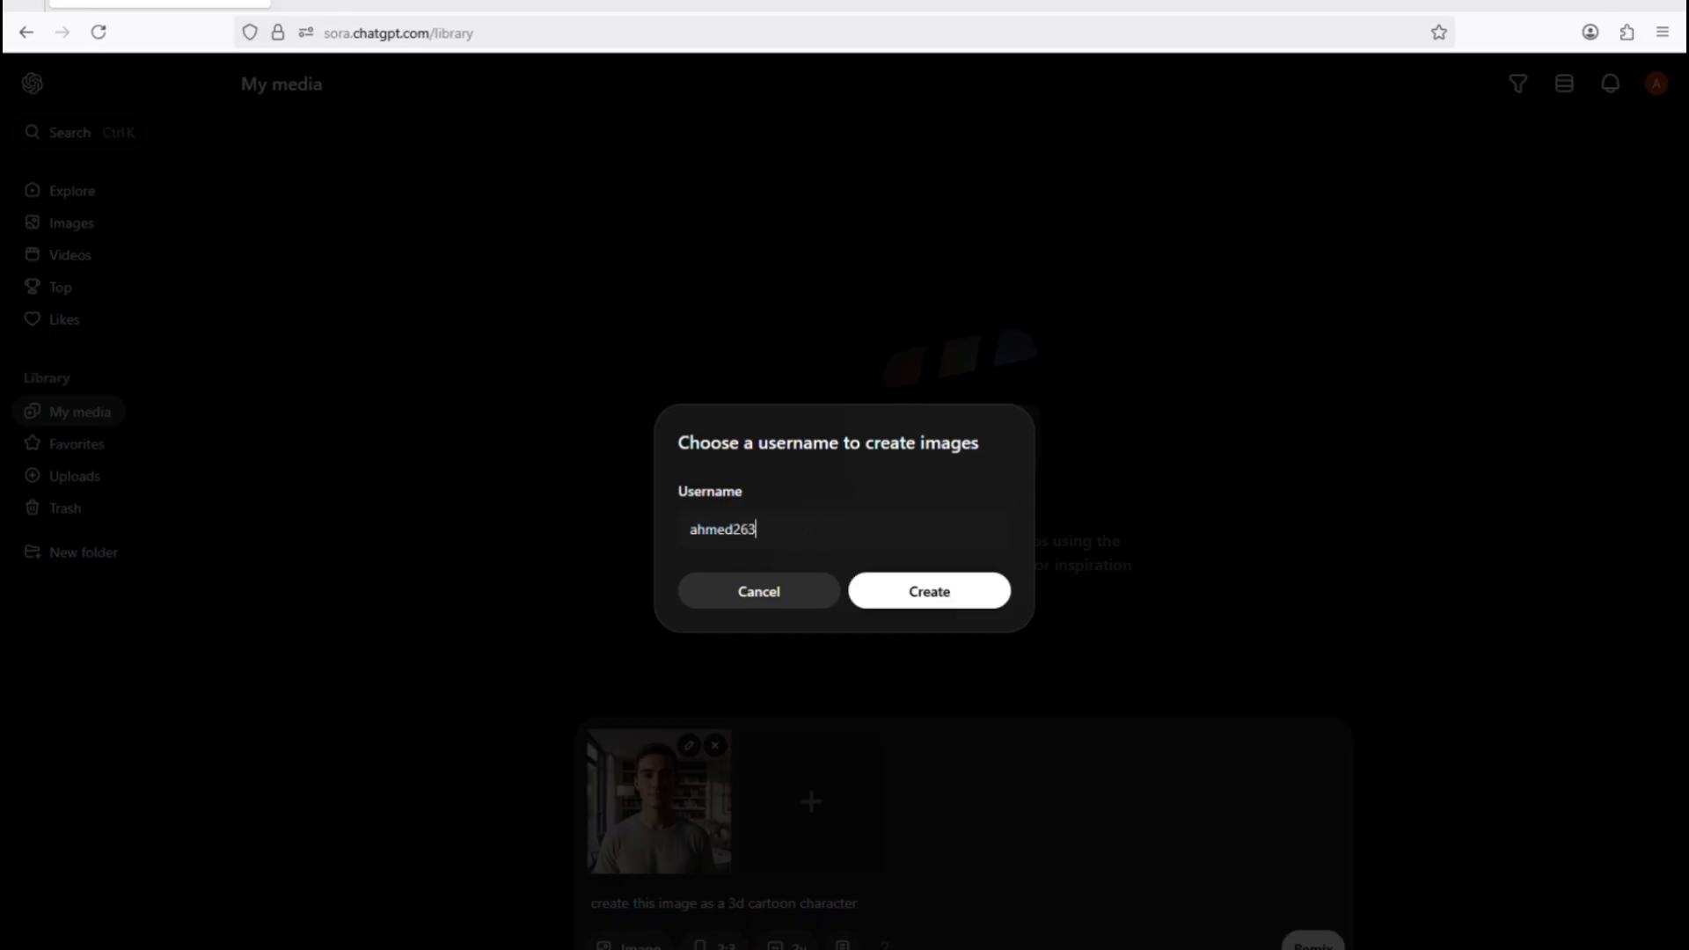
click(926, 599)
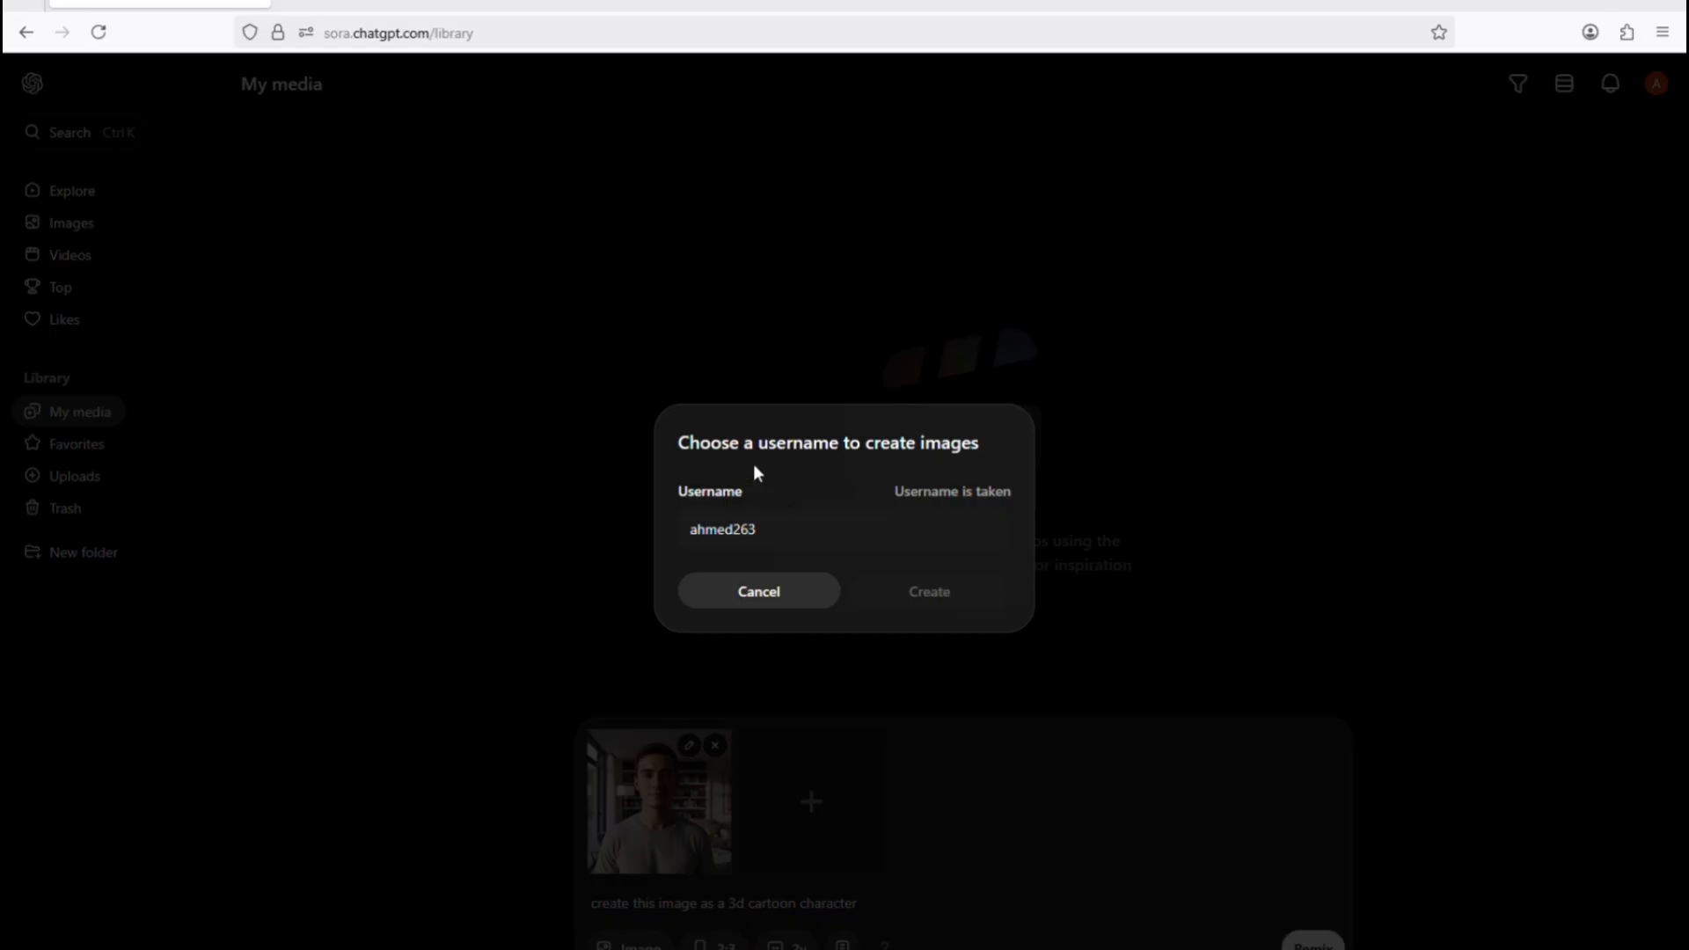
text(7456)
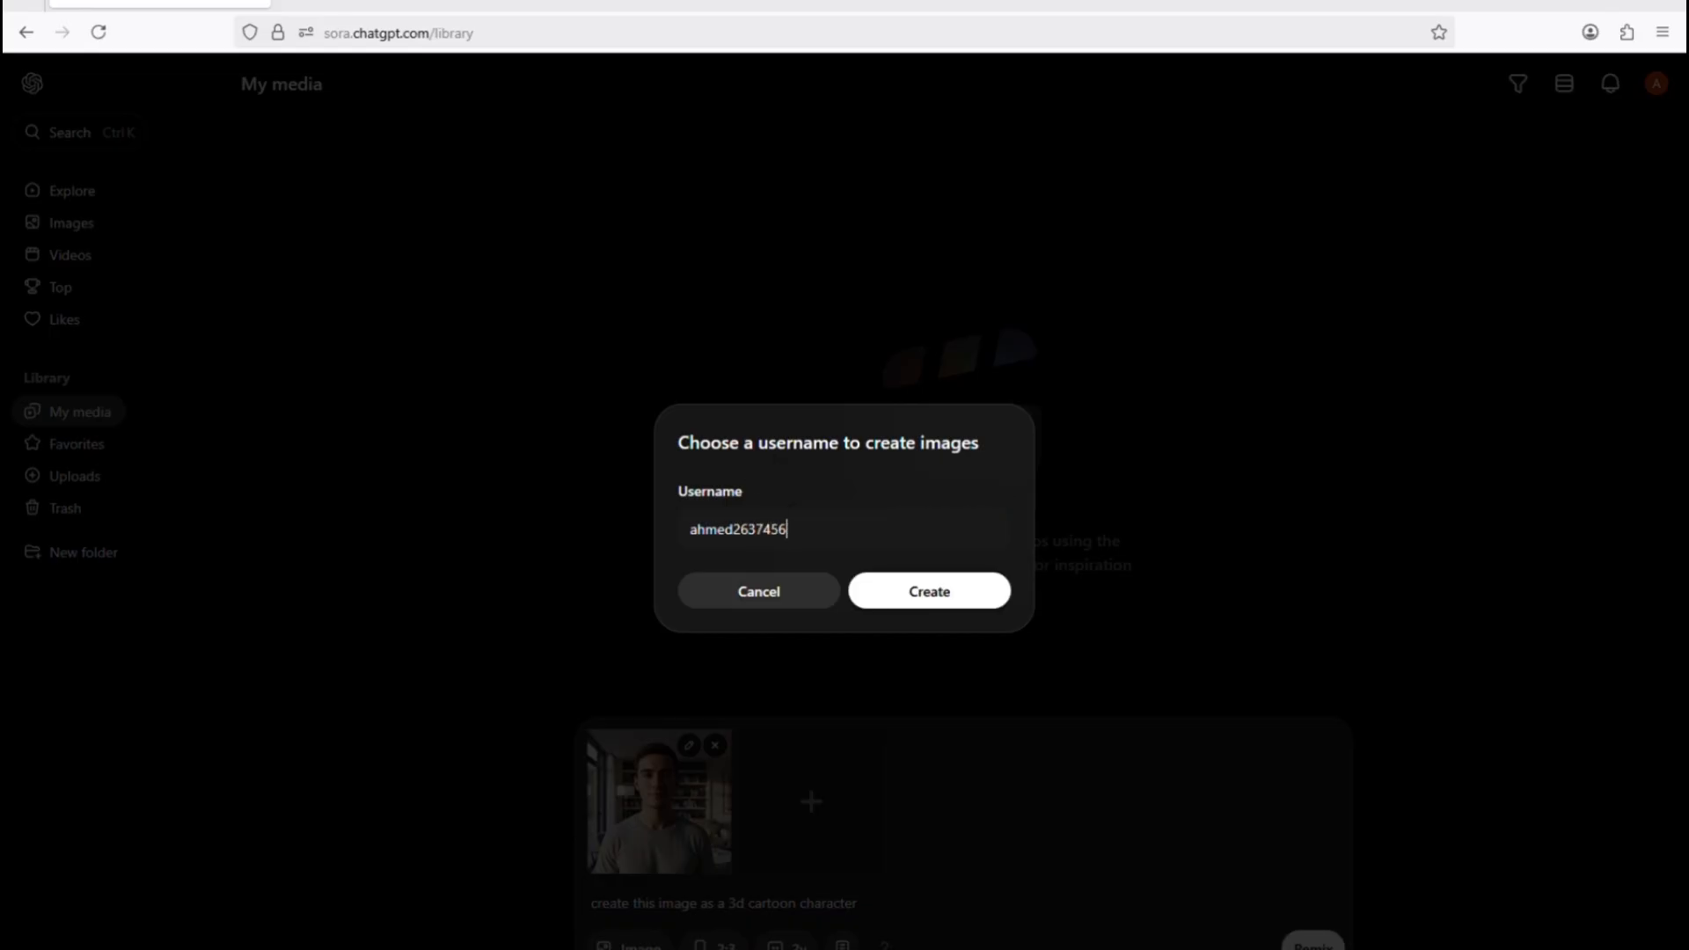
click(932, 594)
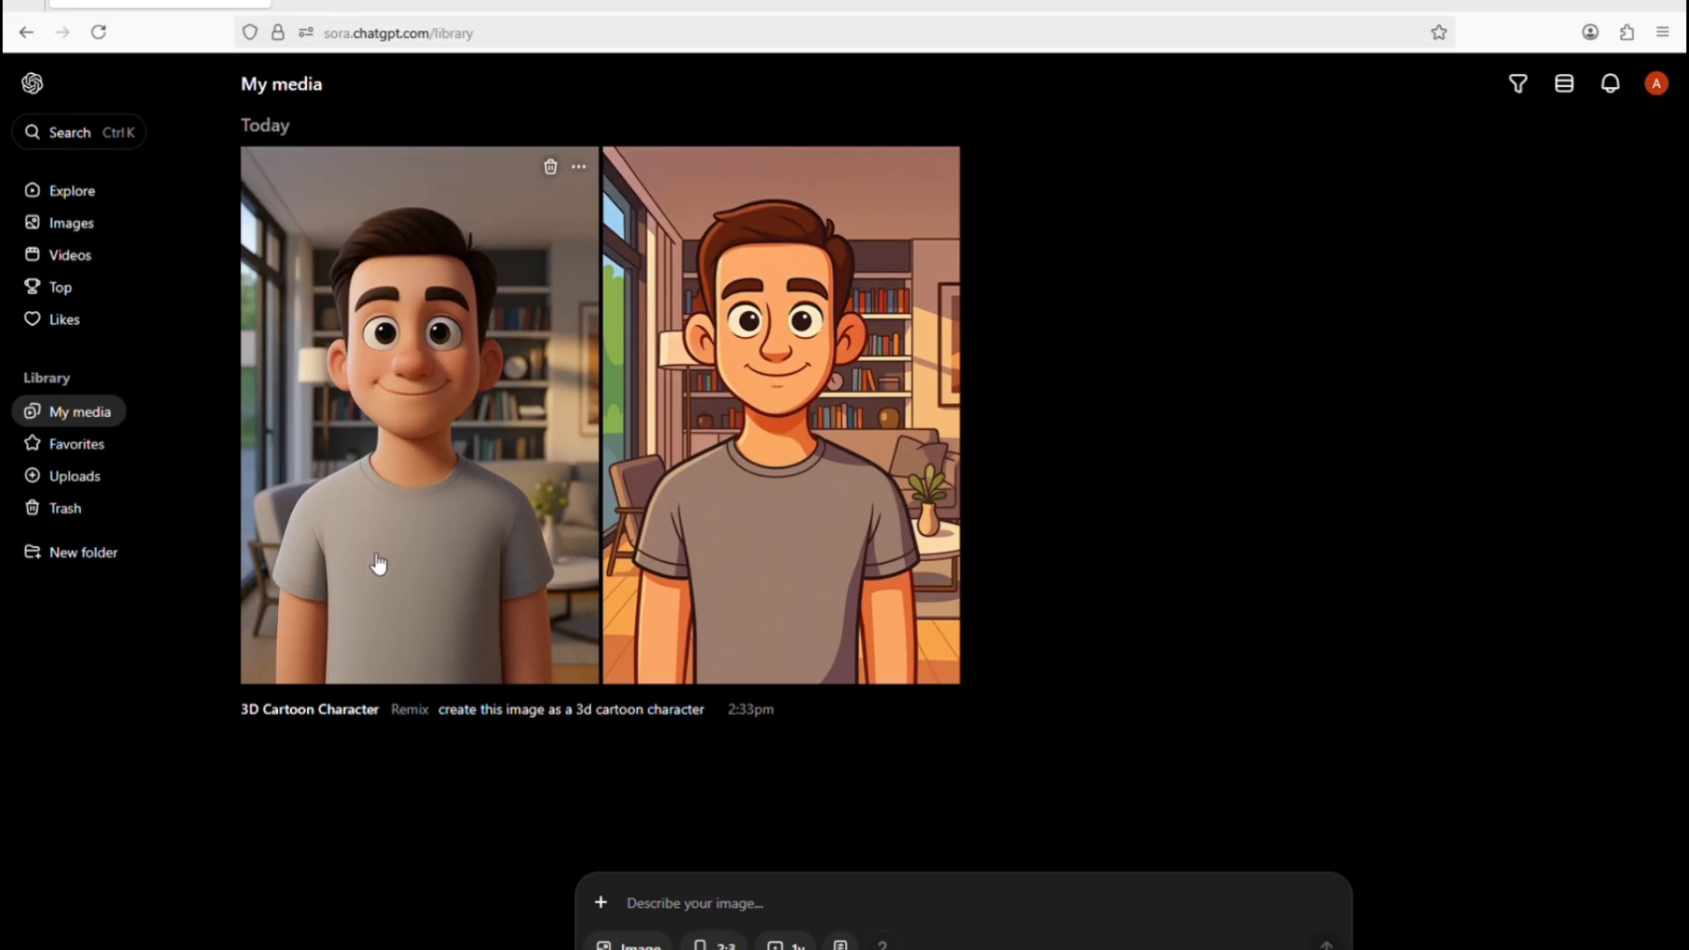
Download the first generated 3D cartoon character image of the man in the grey T-shirt
click(579, 167)
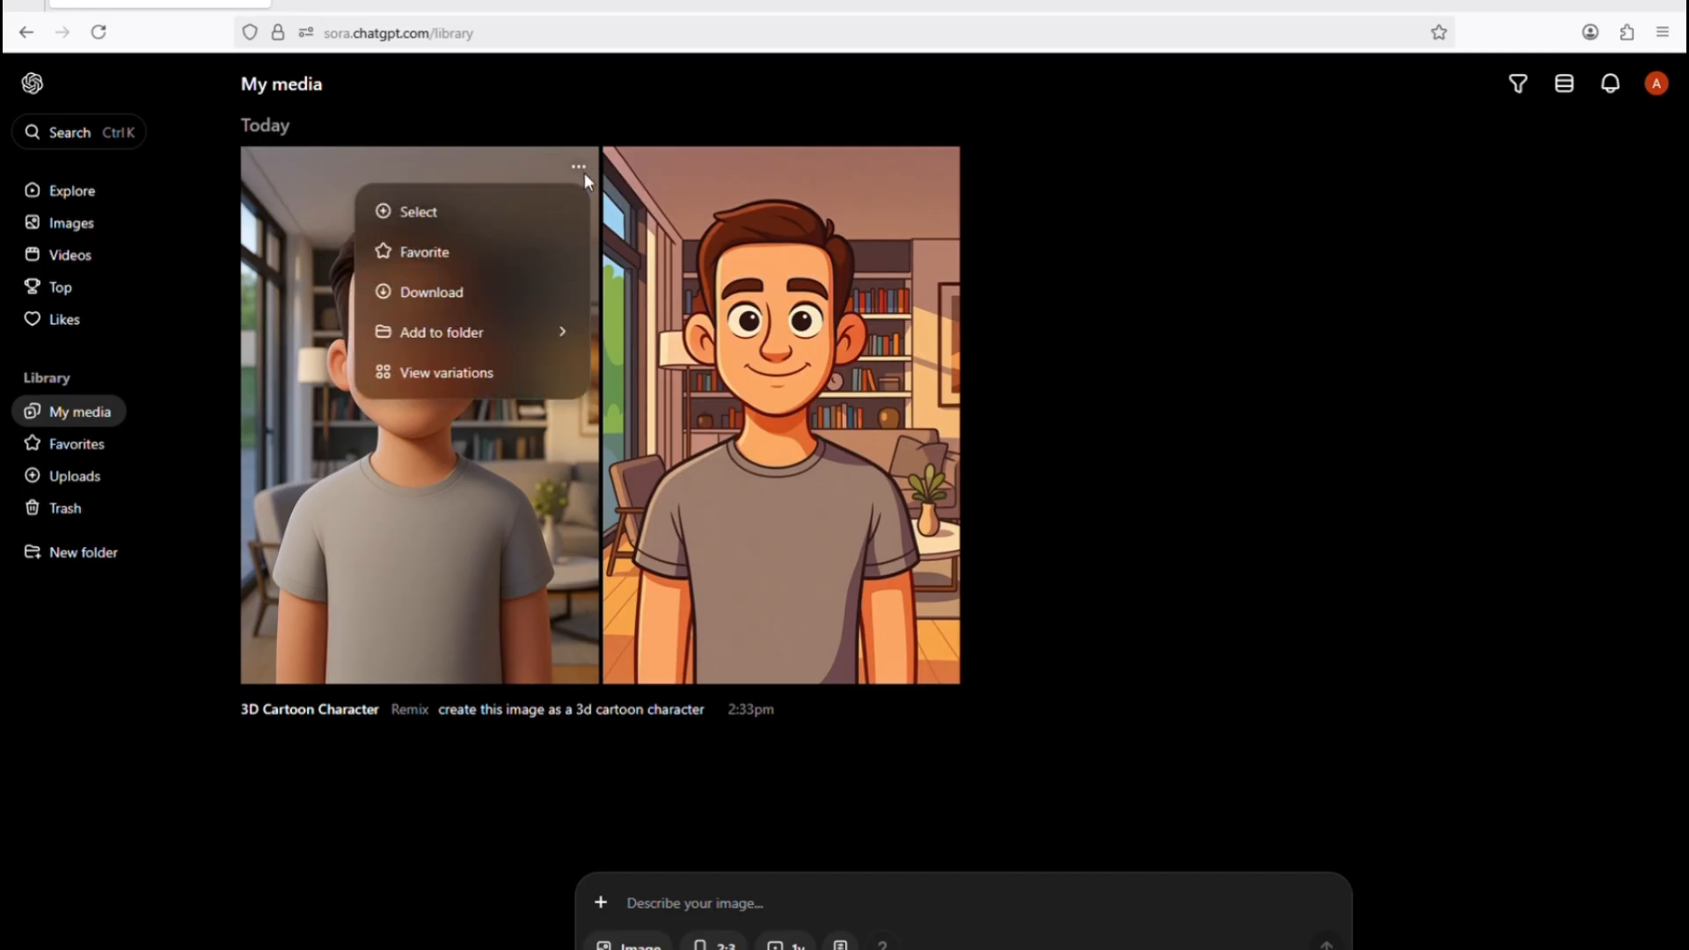
click(495, 296)
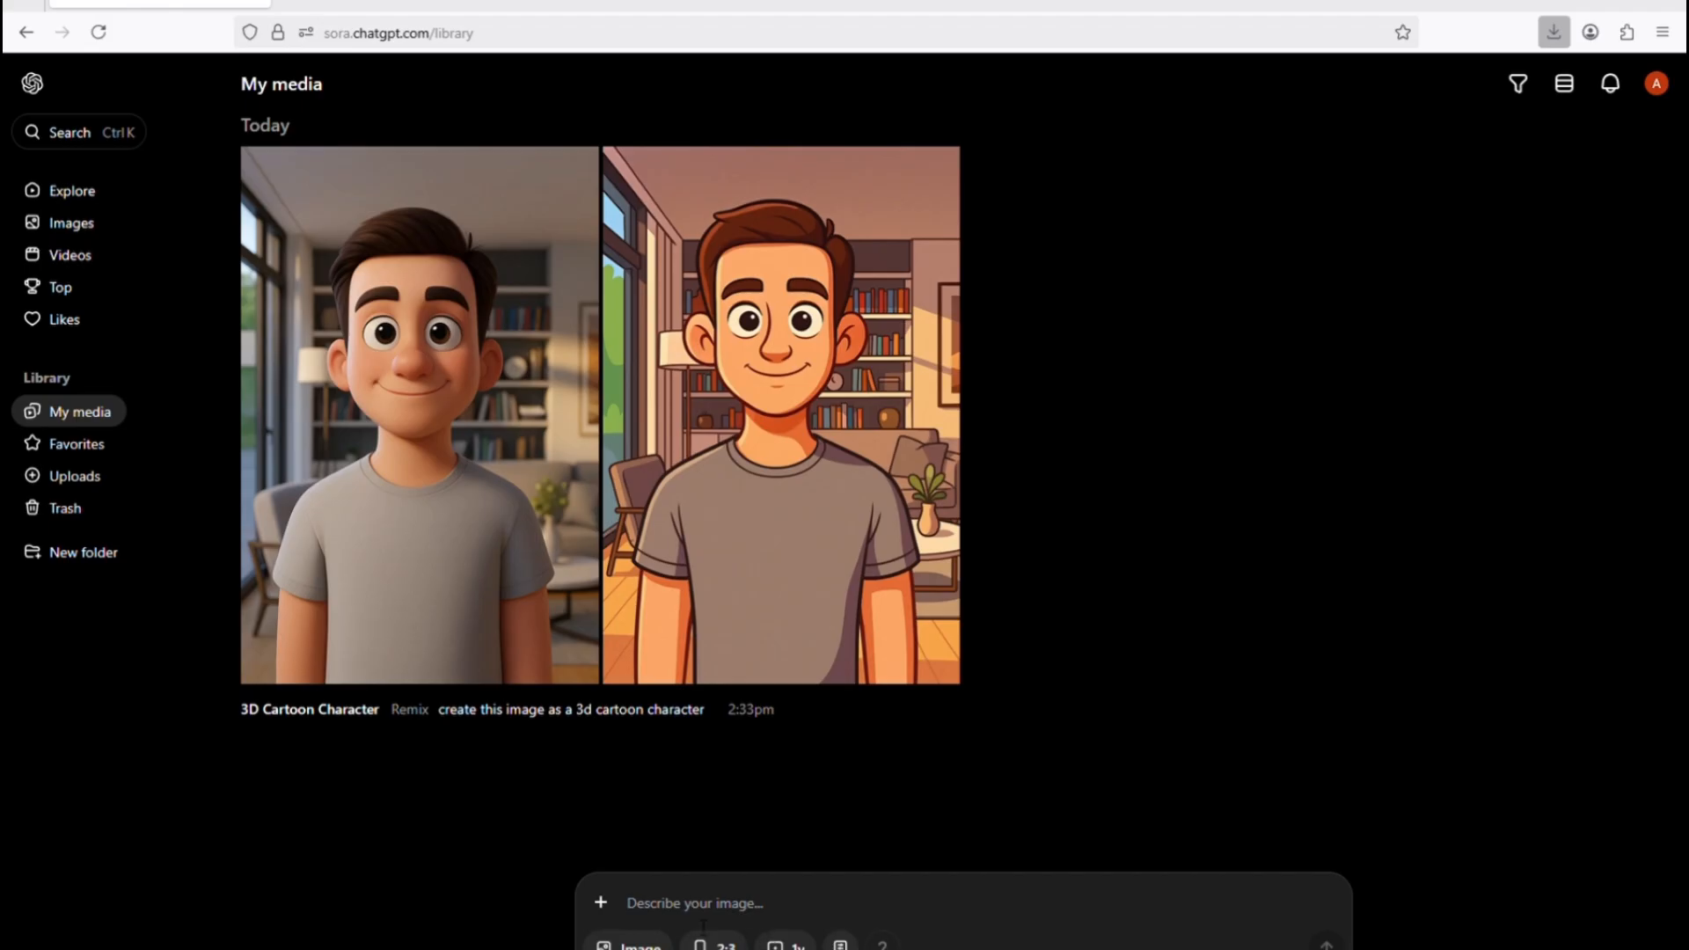
Upload the photo of the woman working at a laptop and remix it with the prompt "create this image as a 3d cartoon character"
click(601, 906)
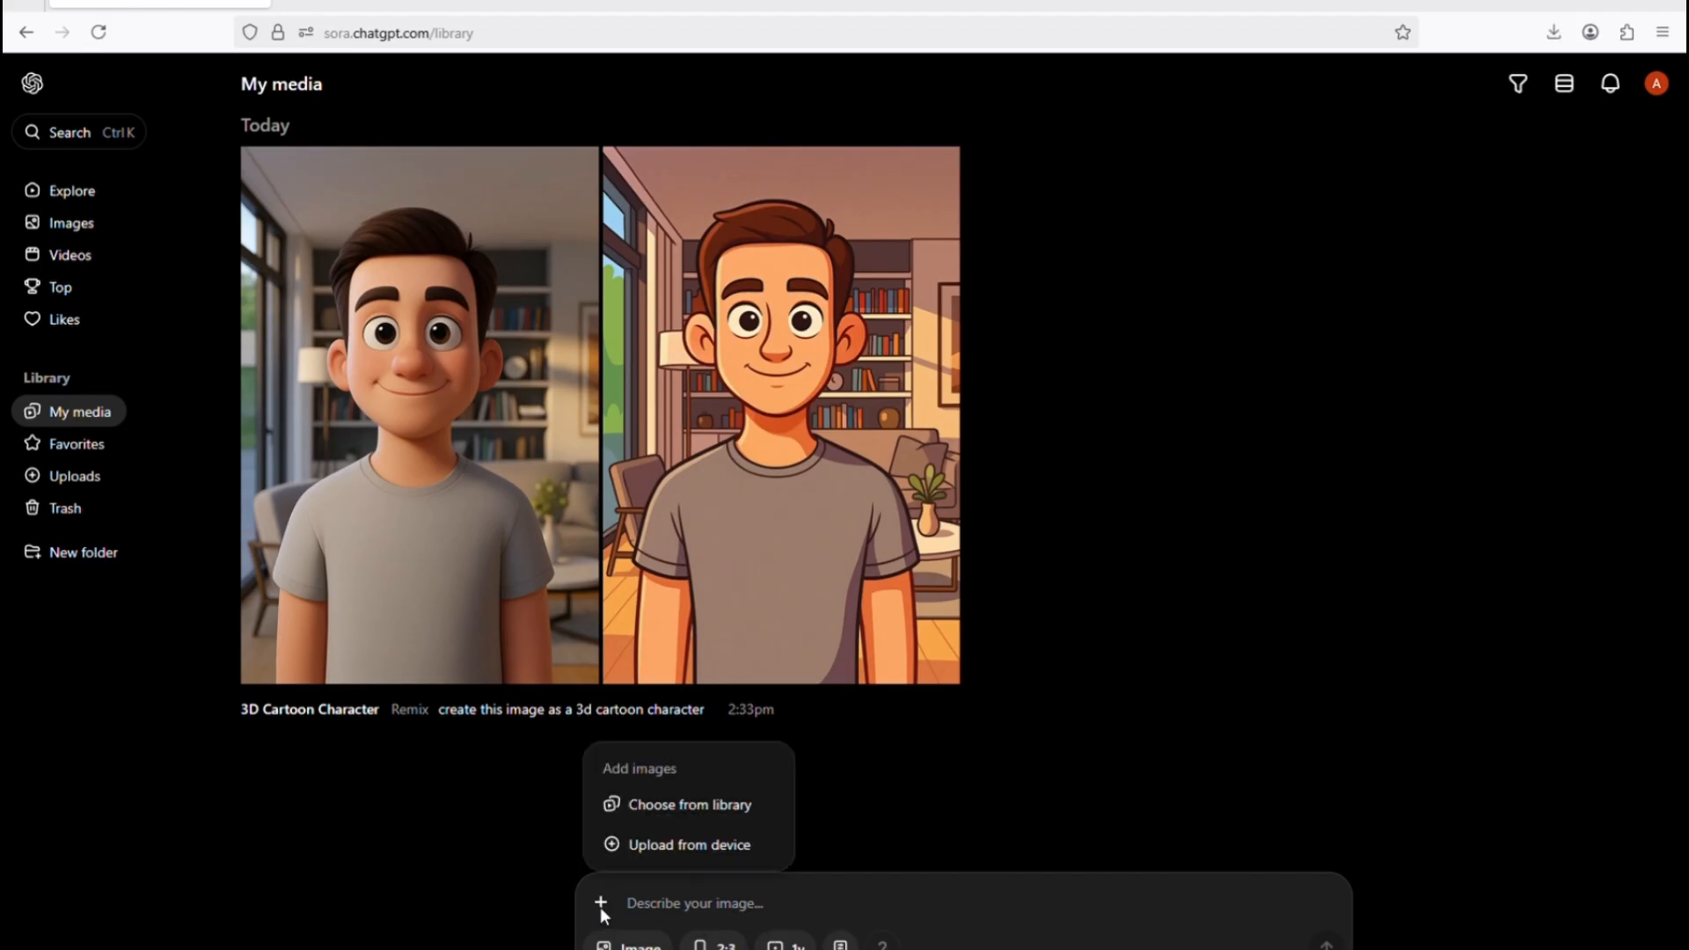
click(660, 846)
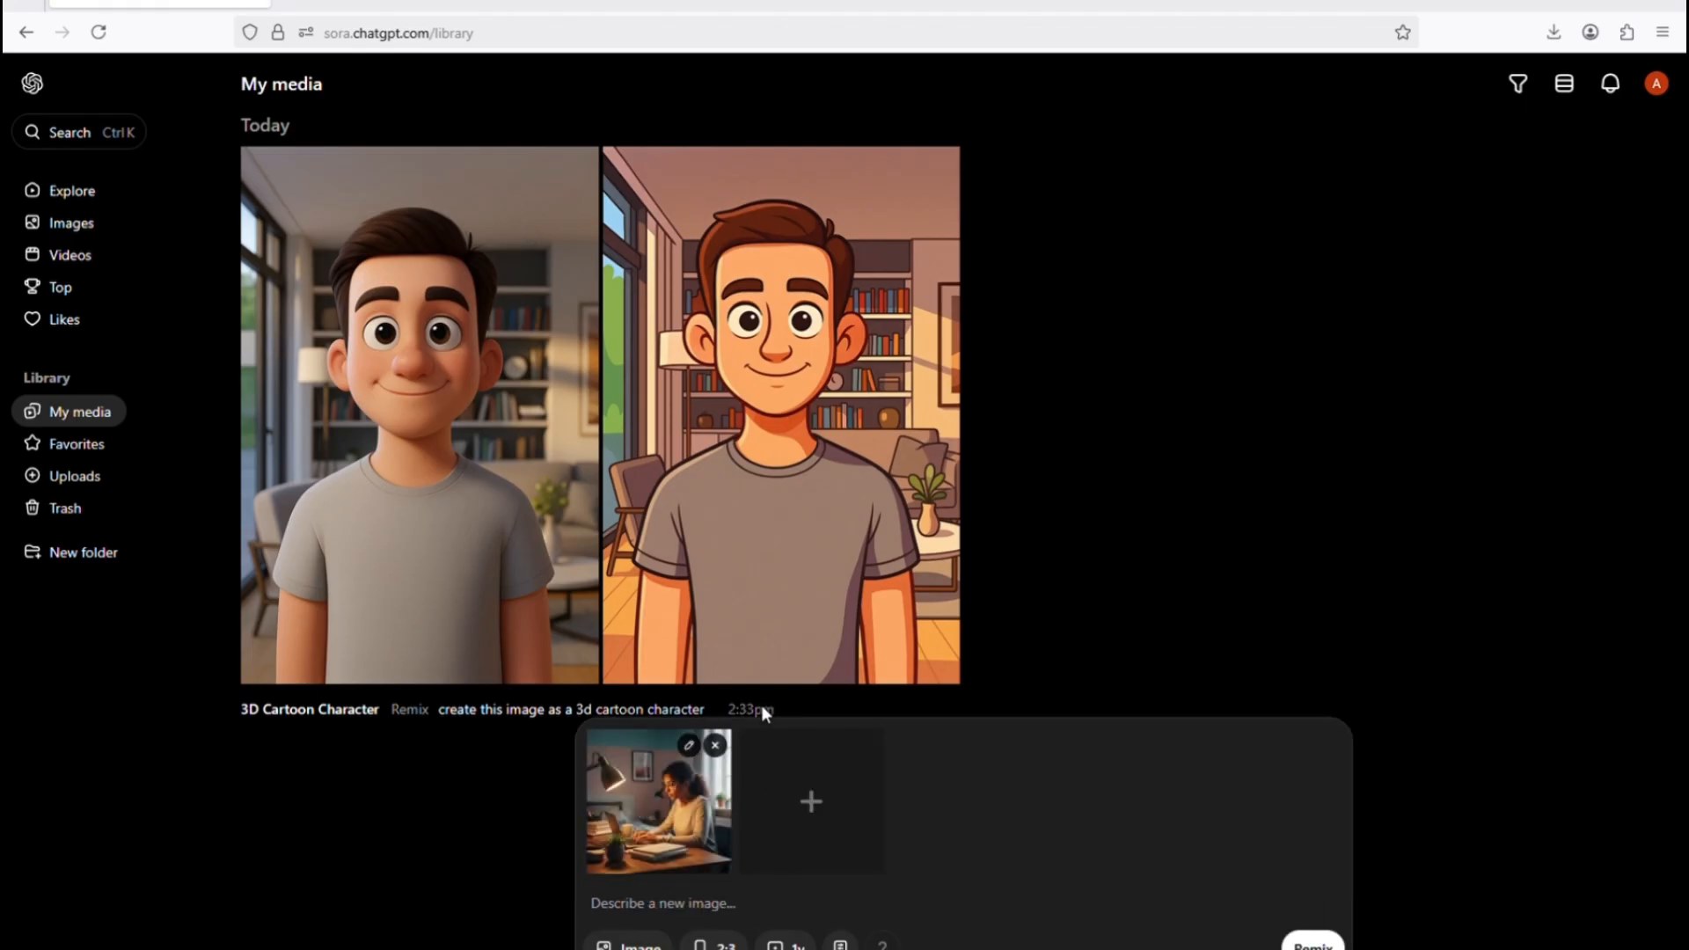
text(create this image as a 3d cartoon character)
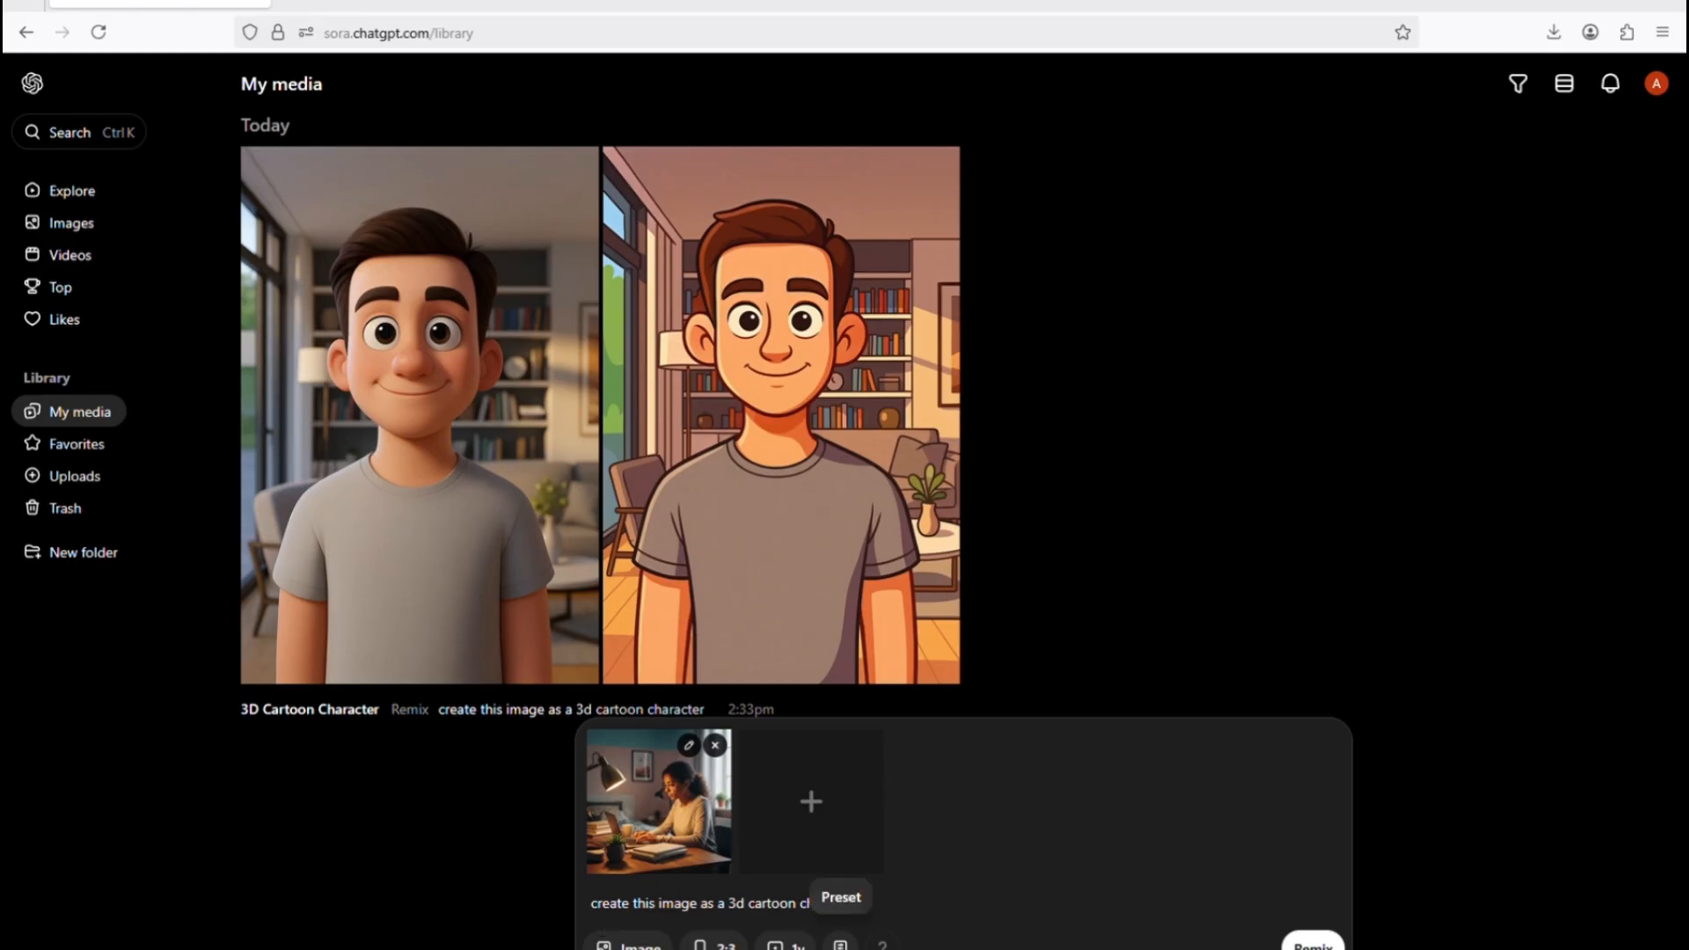
click(1334, 947)
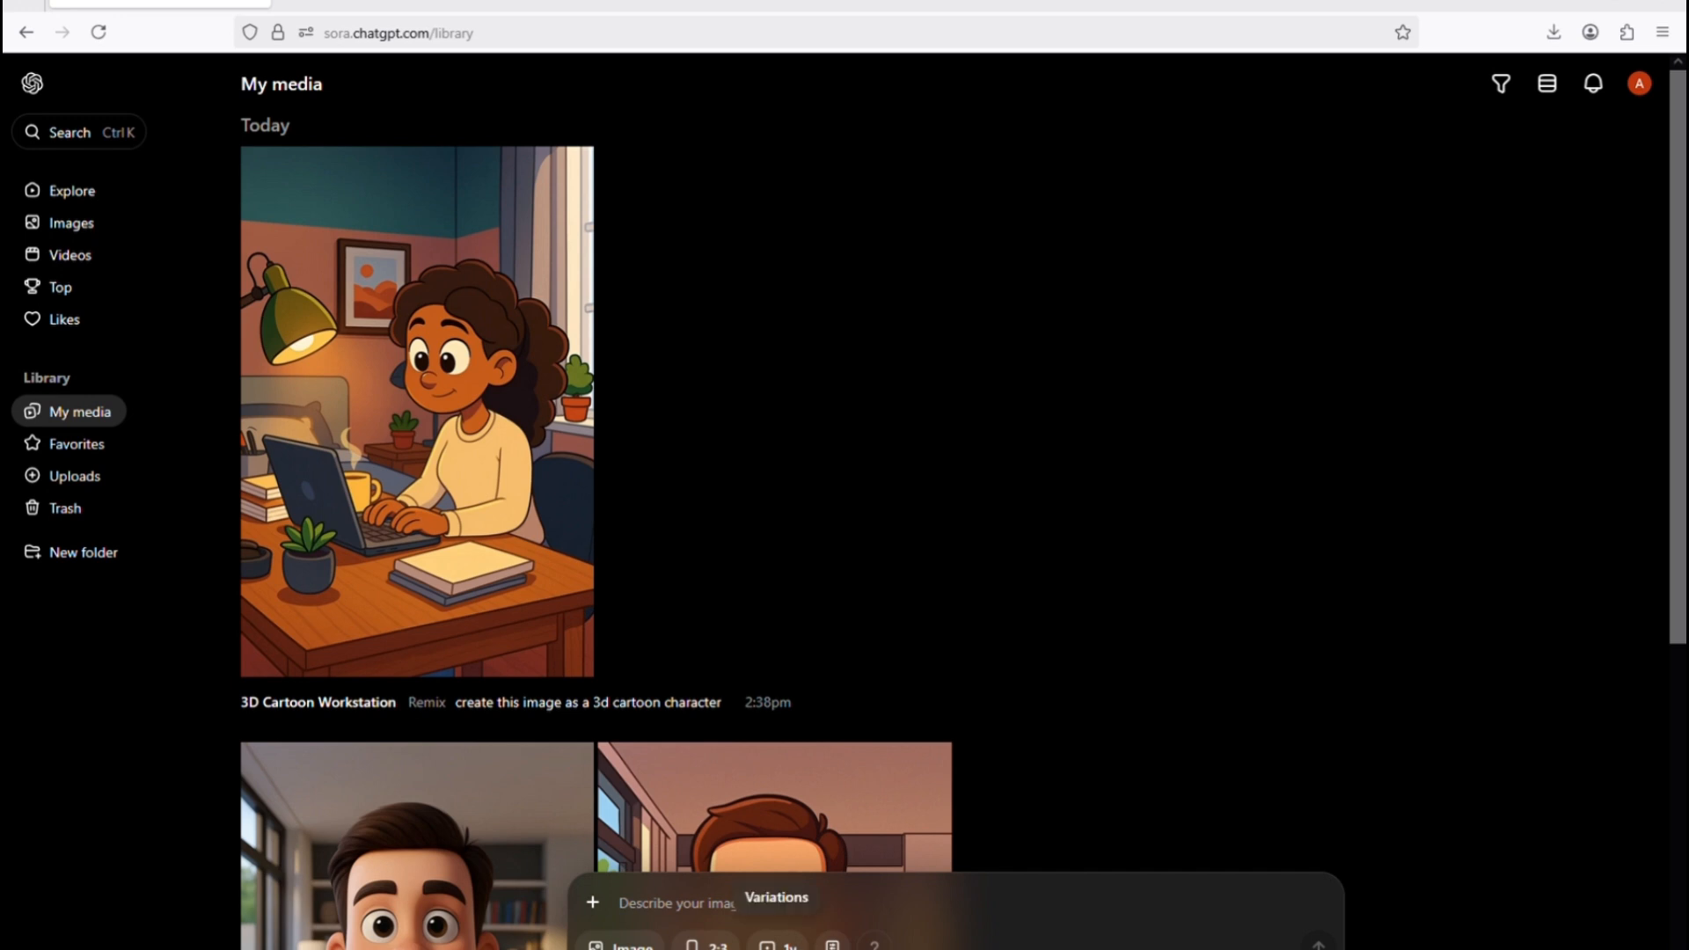
Set the composer's variations to 2 images and compare the existing cartoon results in the library
click(779, 945)
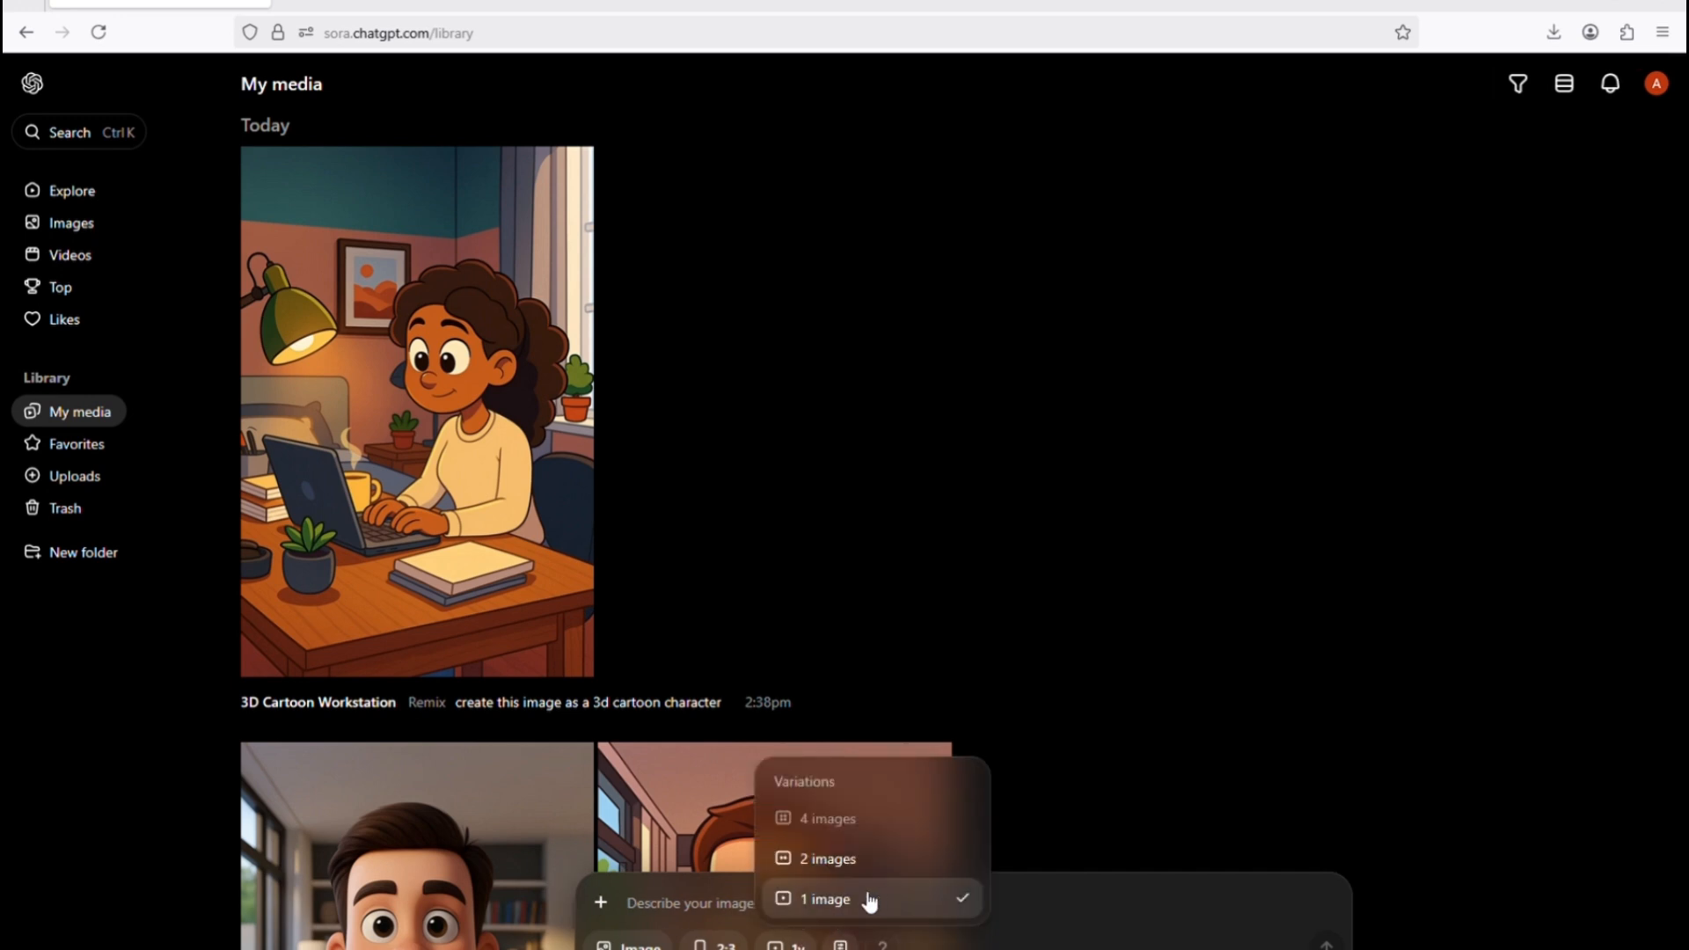
click(817, 866)
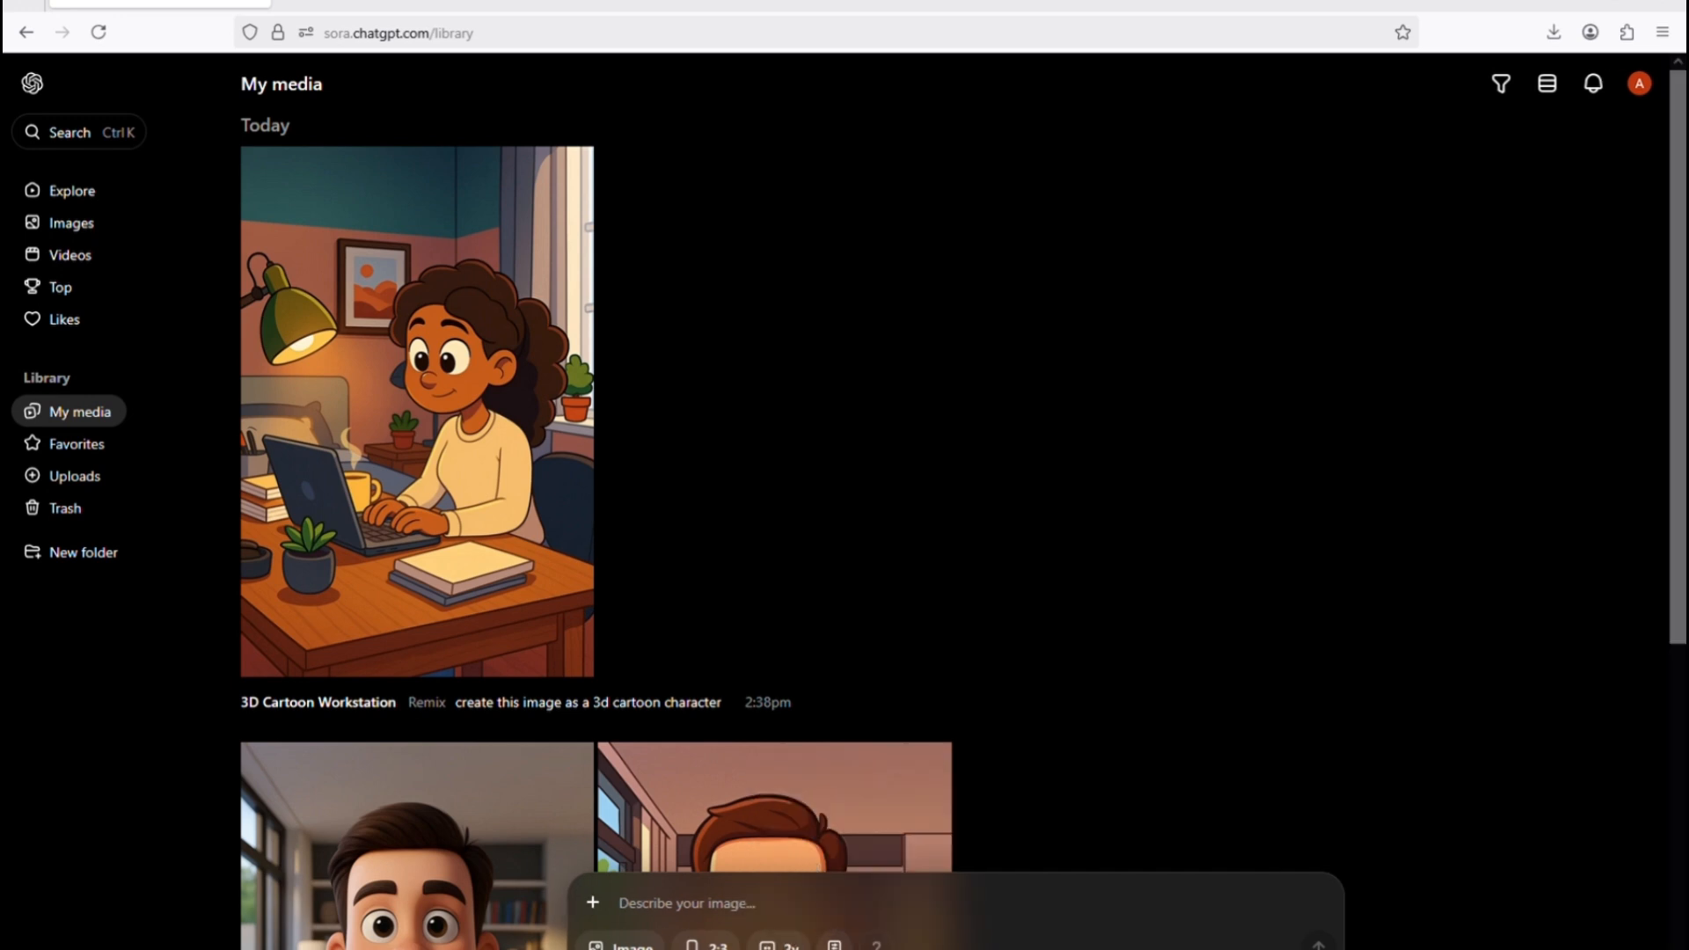
scroll(775, 629, down, 5)
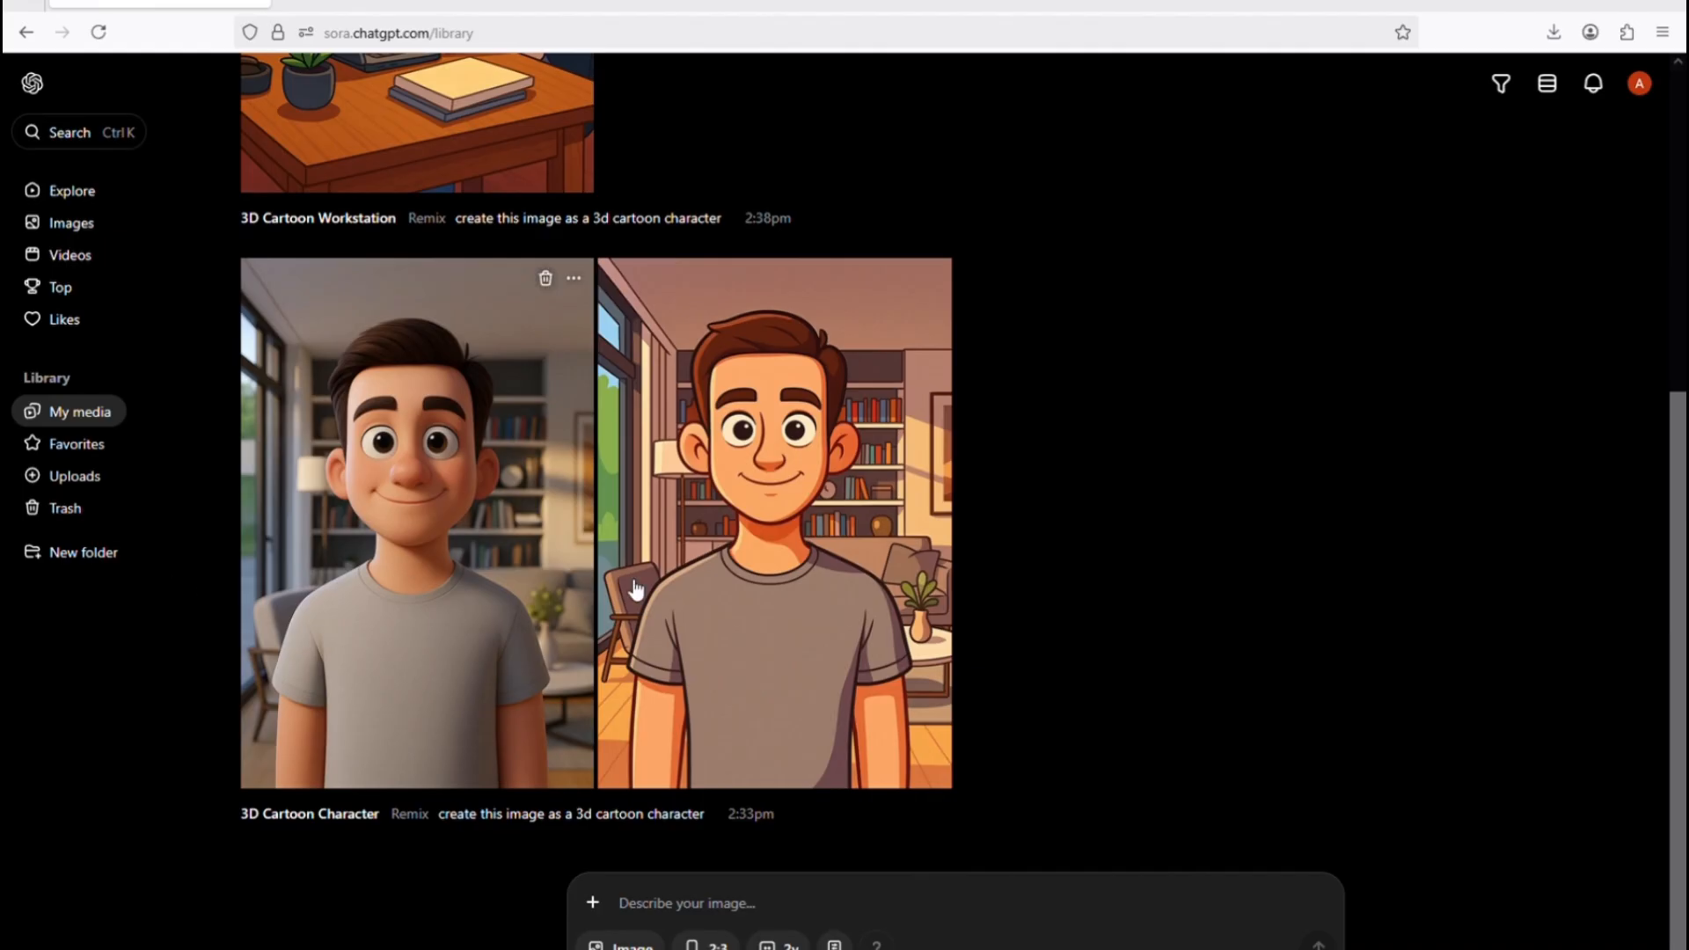
scroll(710, 588, up, 5)
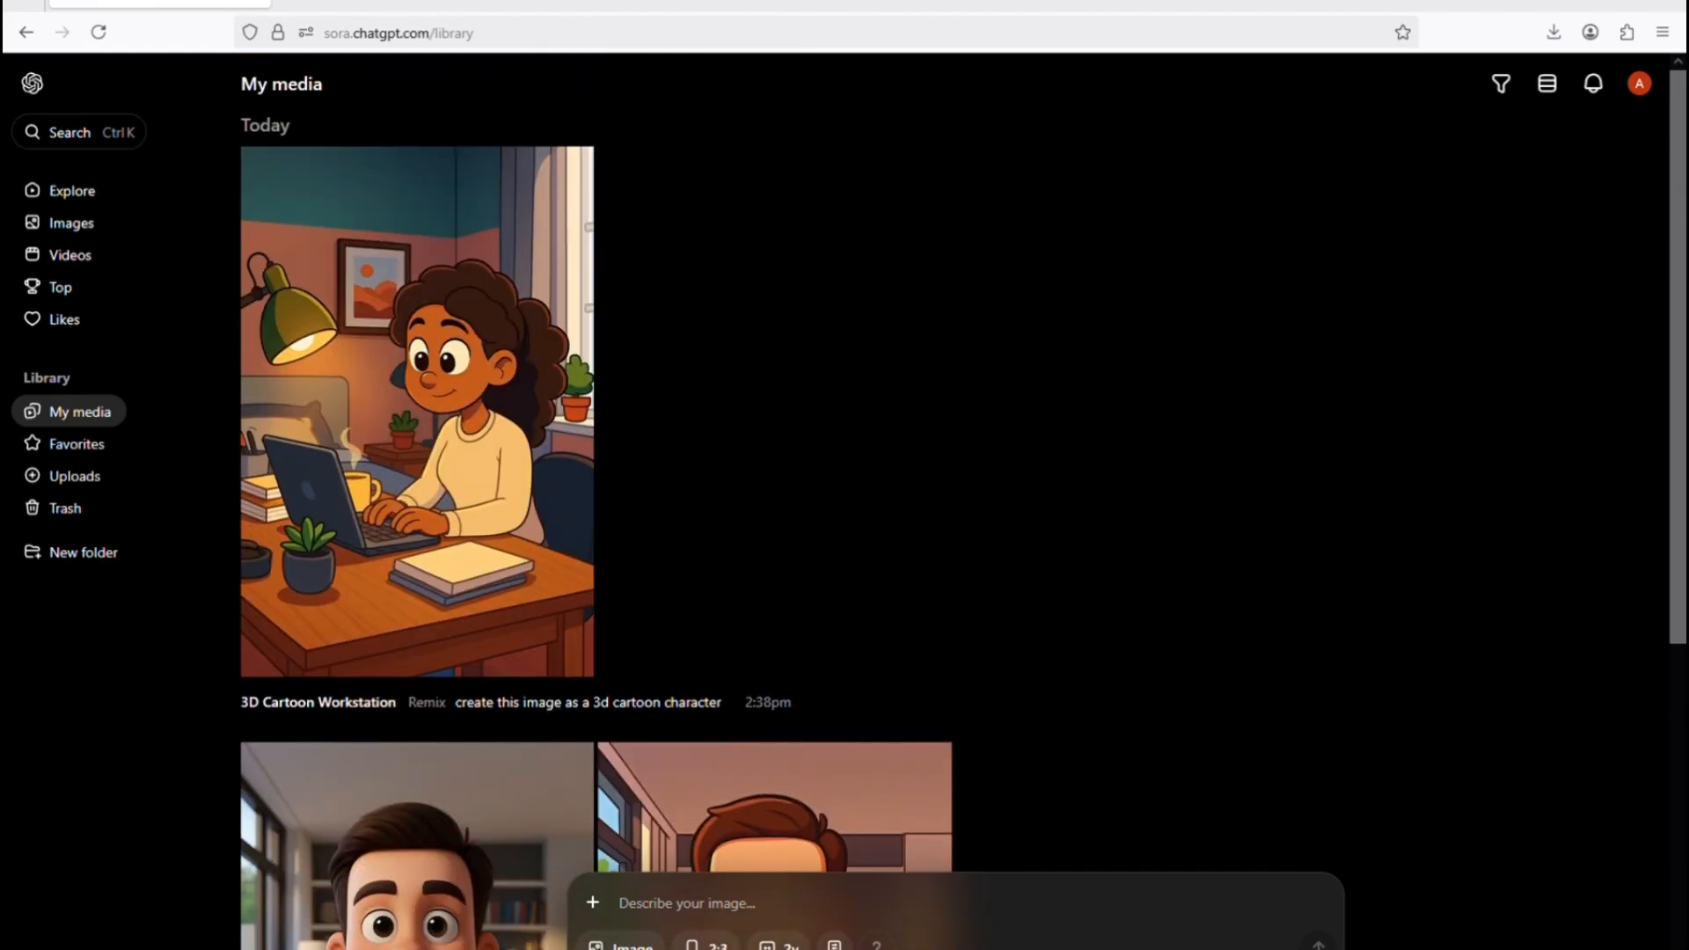
Upload the photo of the woman in a headscarf holding books and remix it with the prompt "create this image as a 3d cartoon character"
click(599, 905)
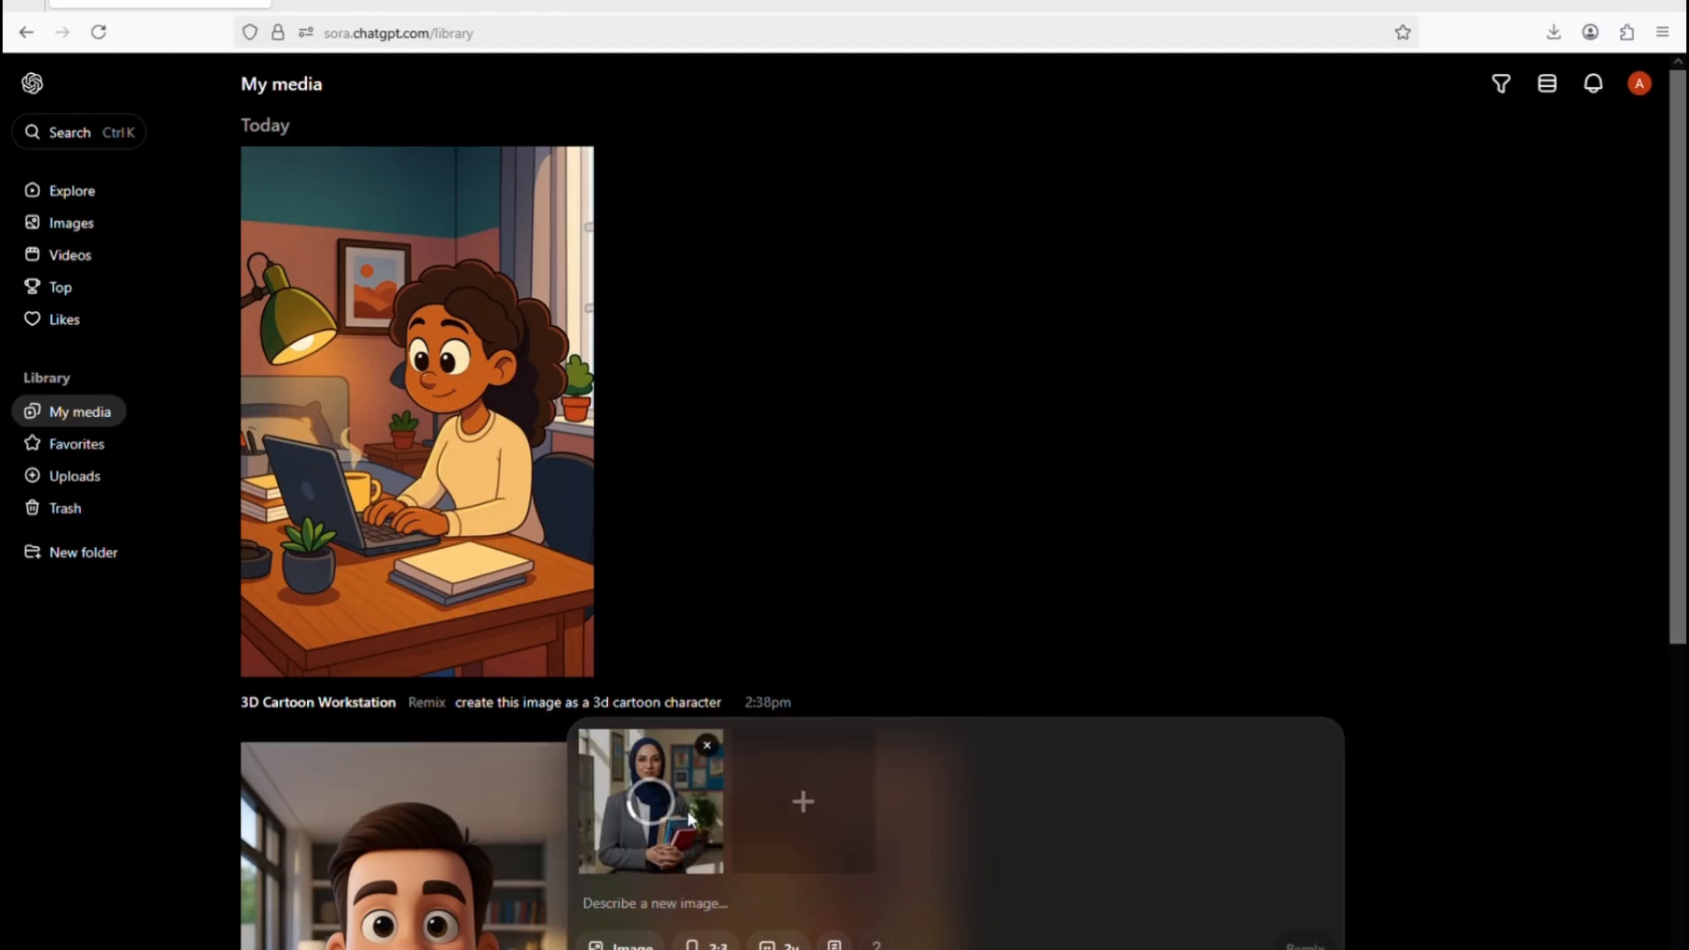
text(create this image as a 3d cartoon character)
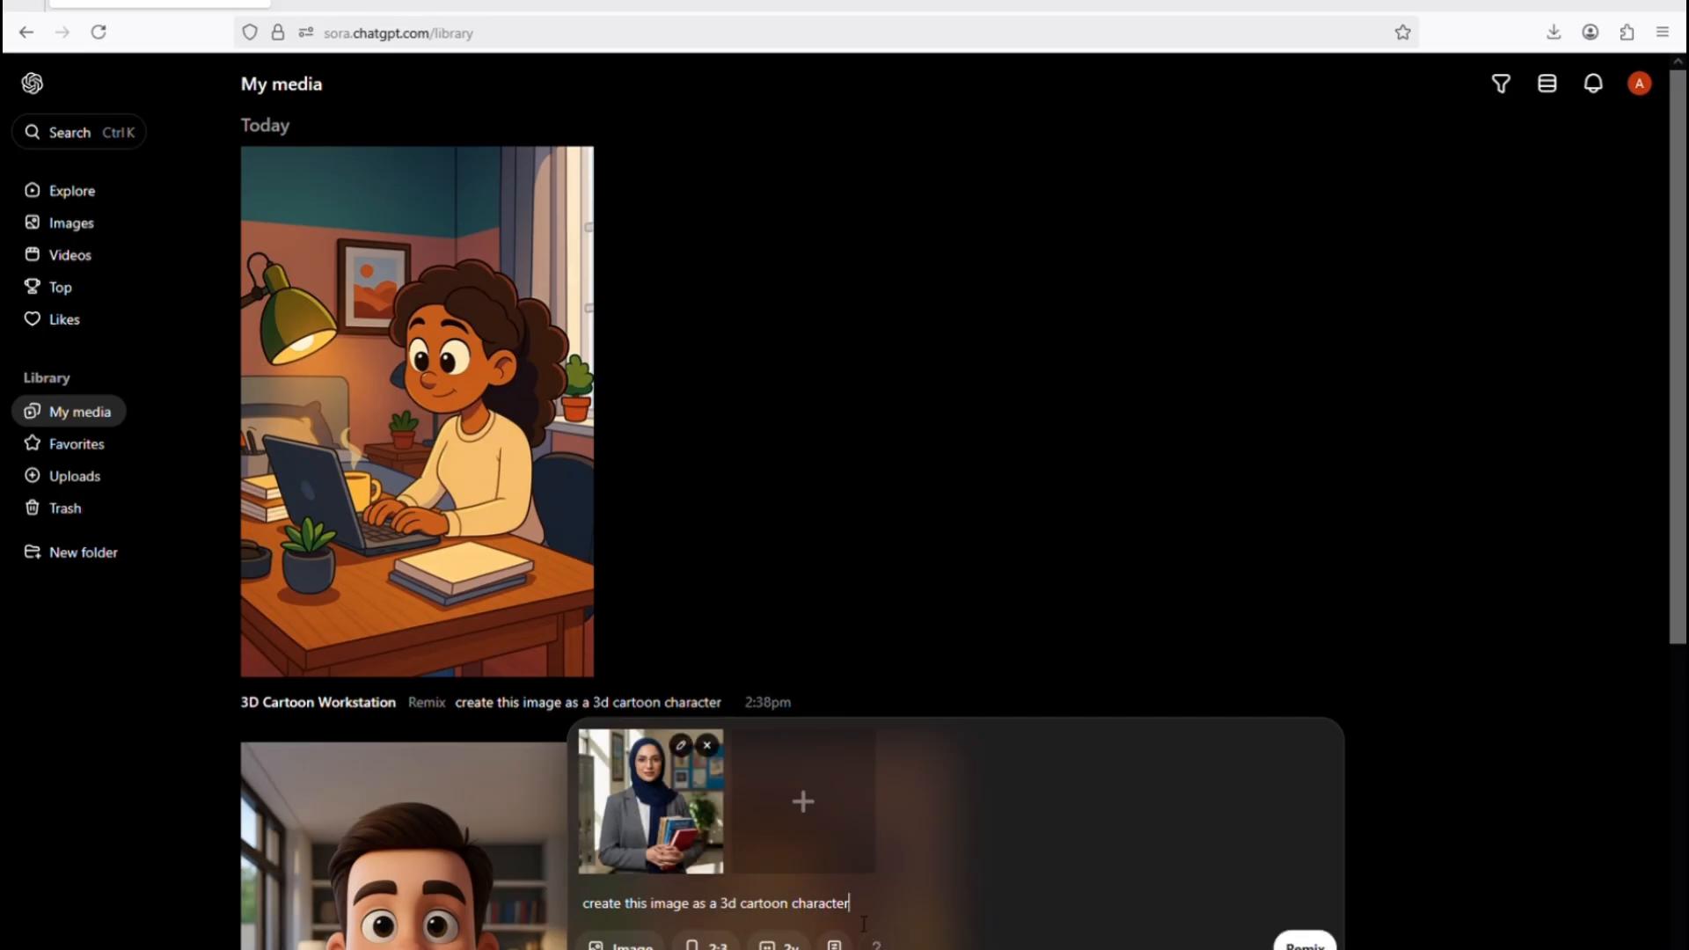
click(1305, 945)
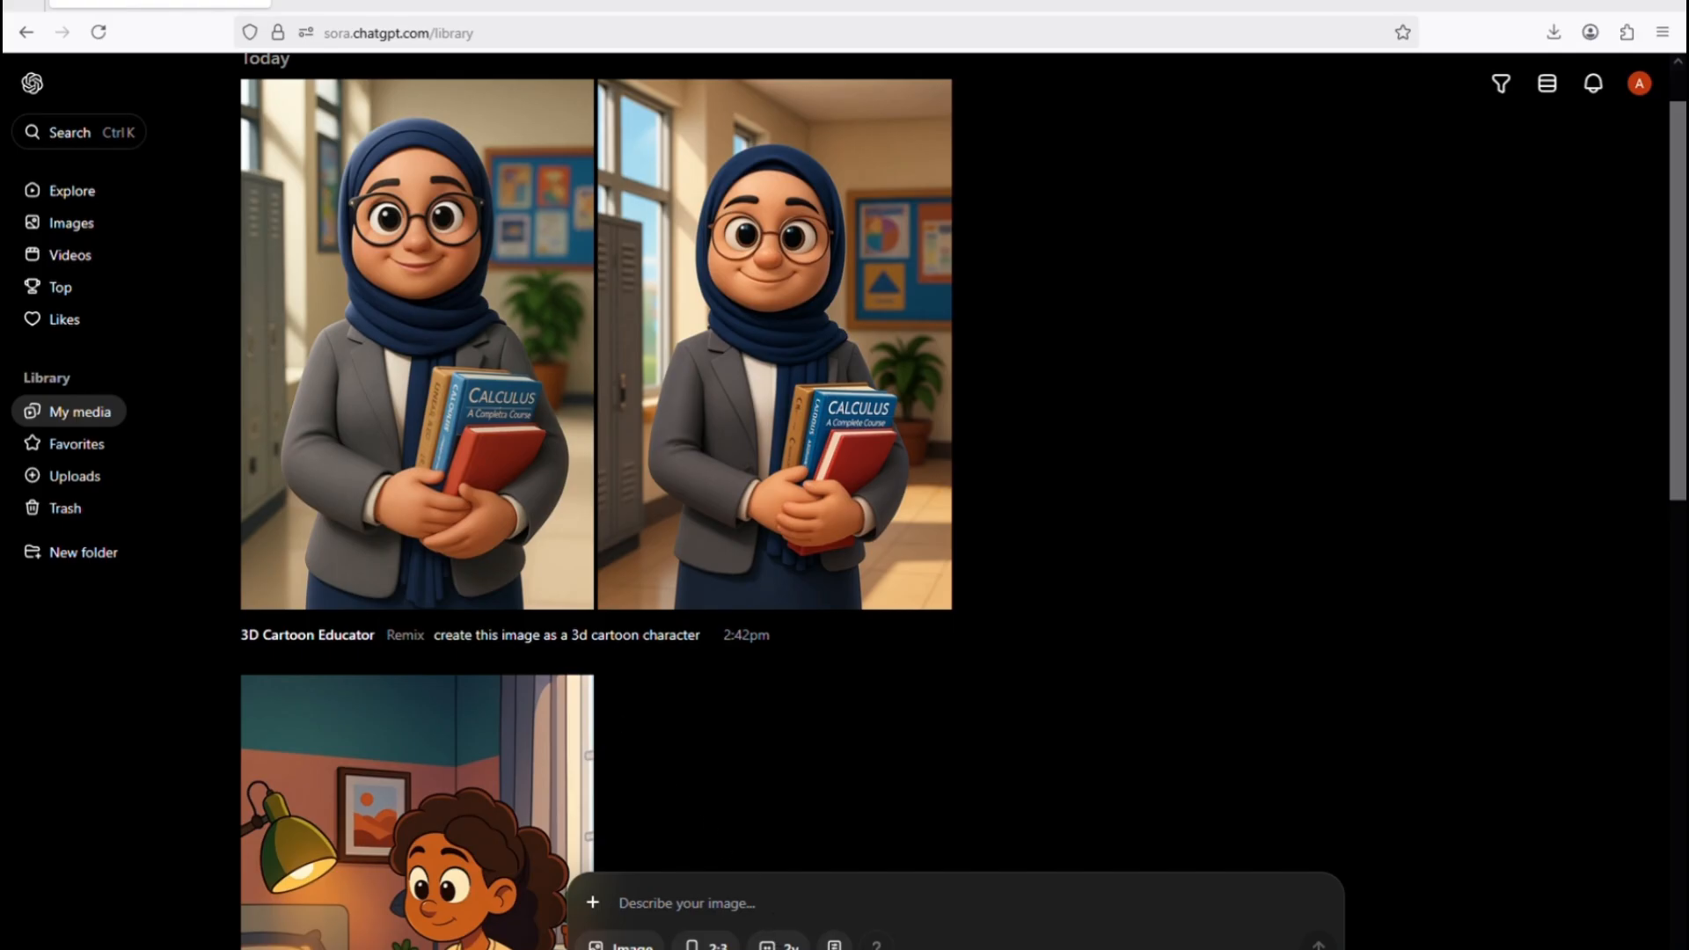
click(779, 943)
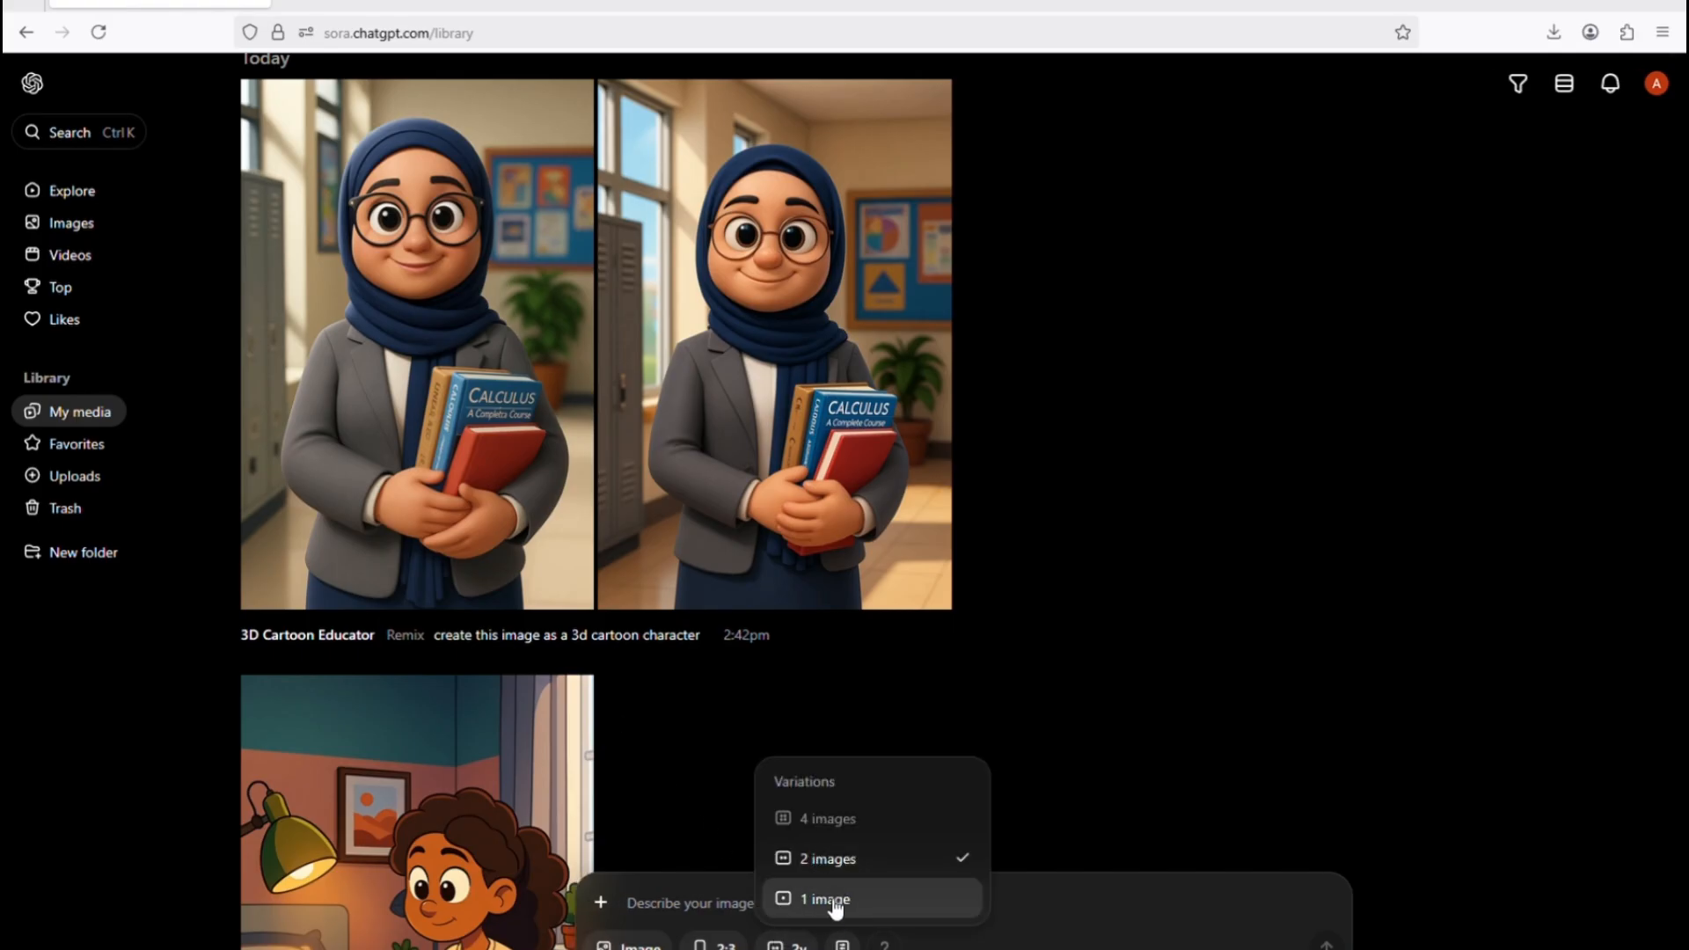
drag(1277, 690, 1163, 788)
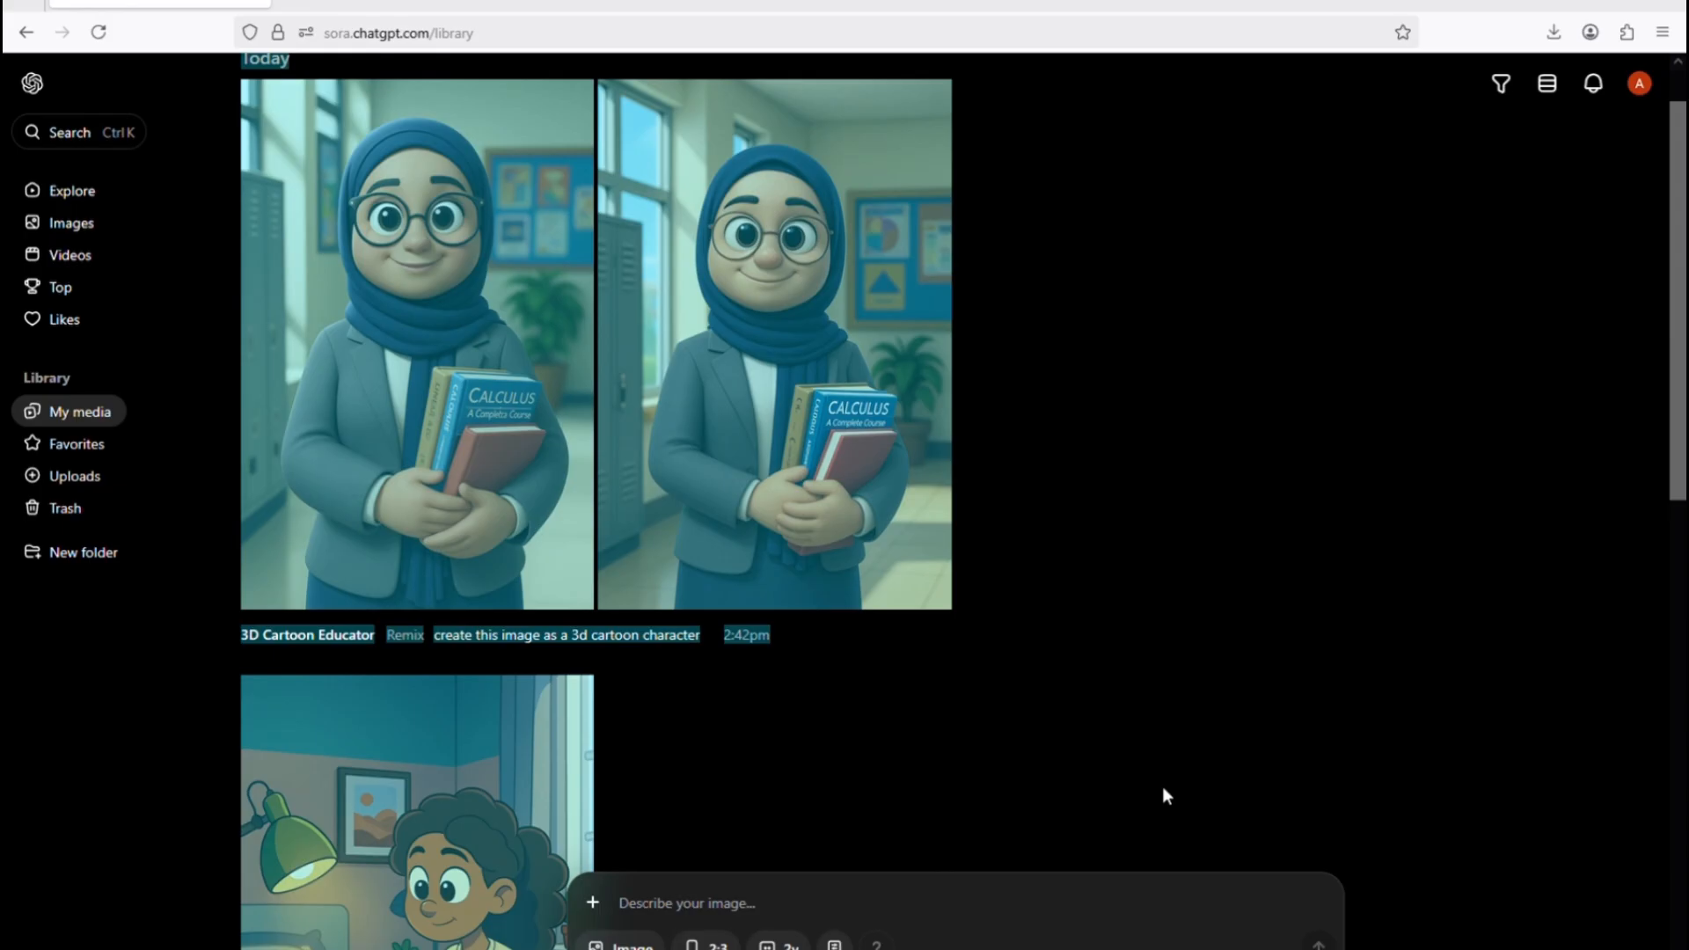
click(1036, 838)
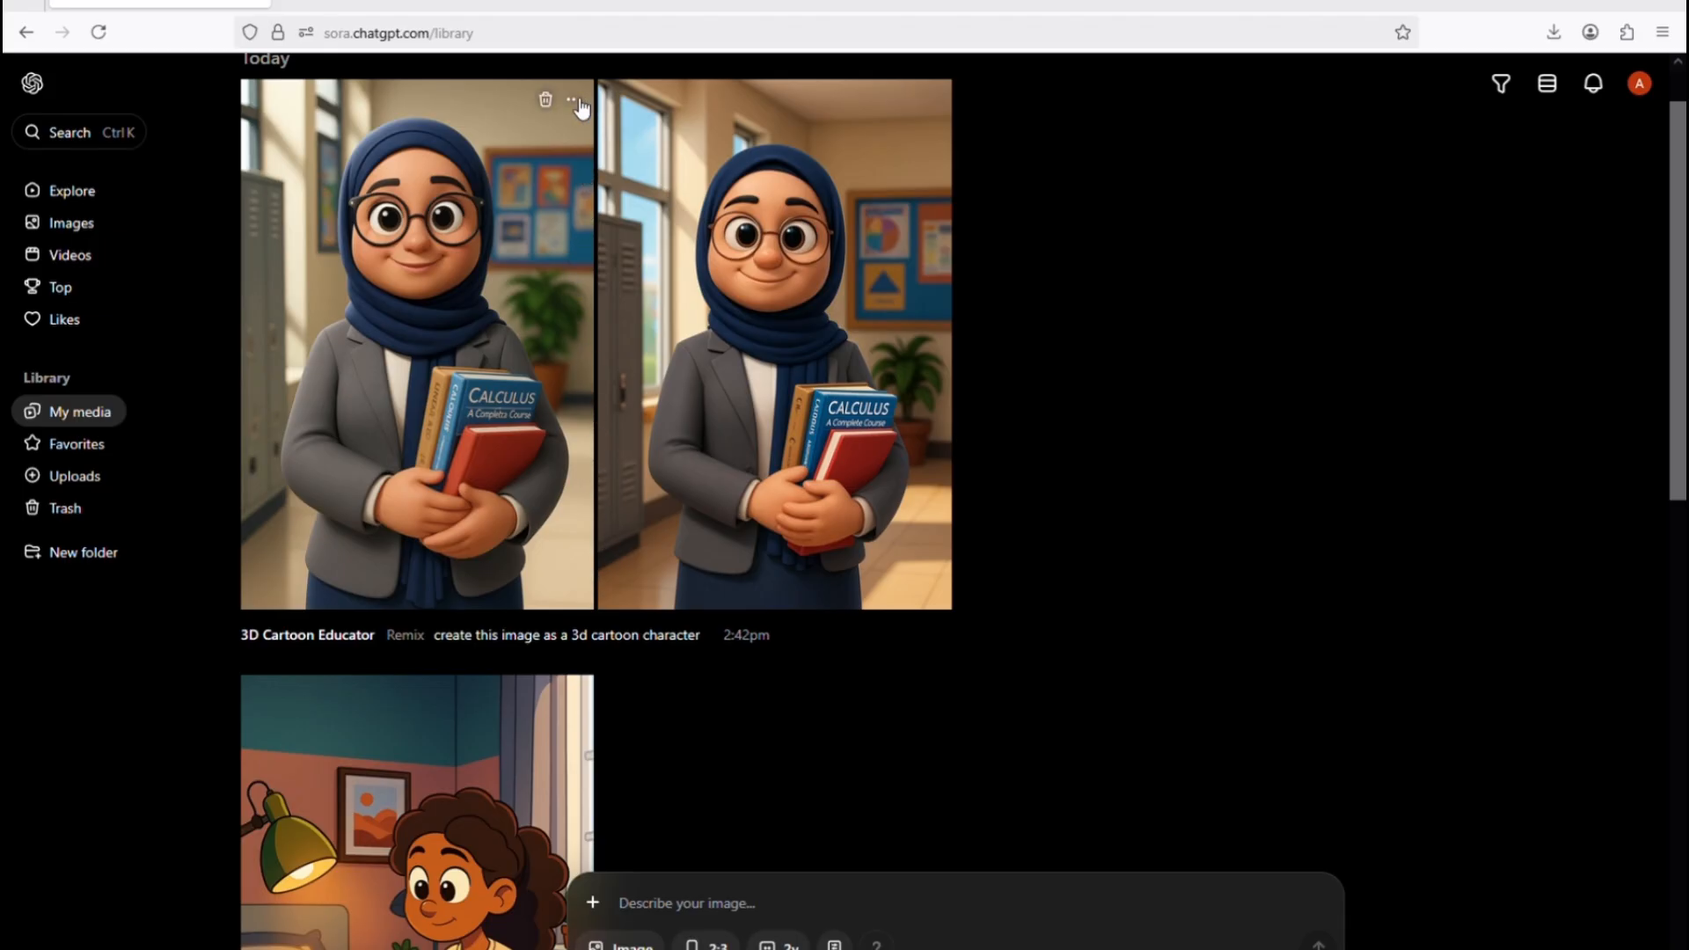
Download the first 3D cartoon variation of the woman in the headscarf holding books
click(574, 98)
click(501, 229)
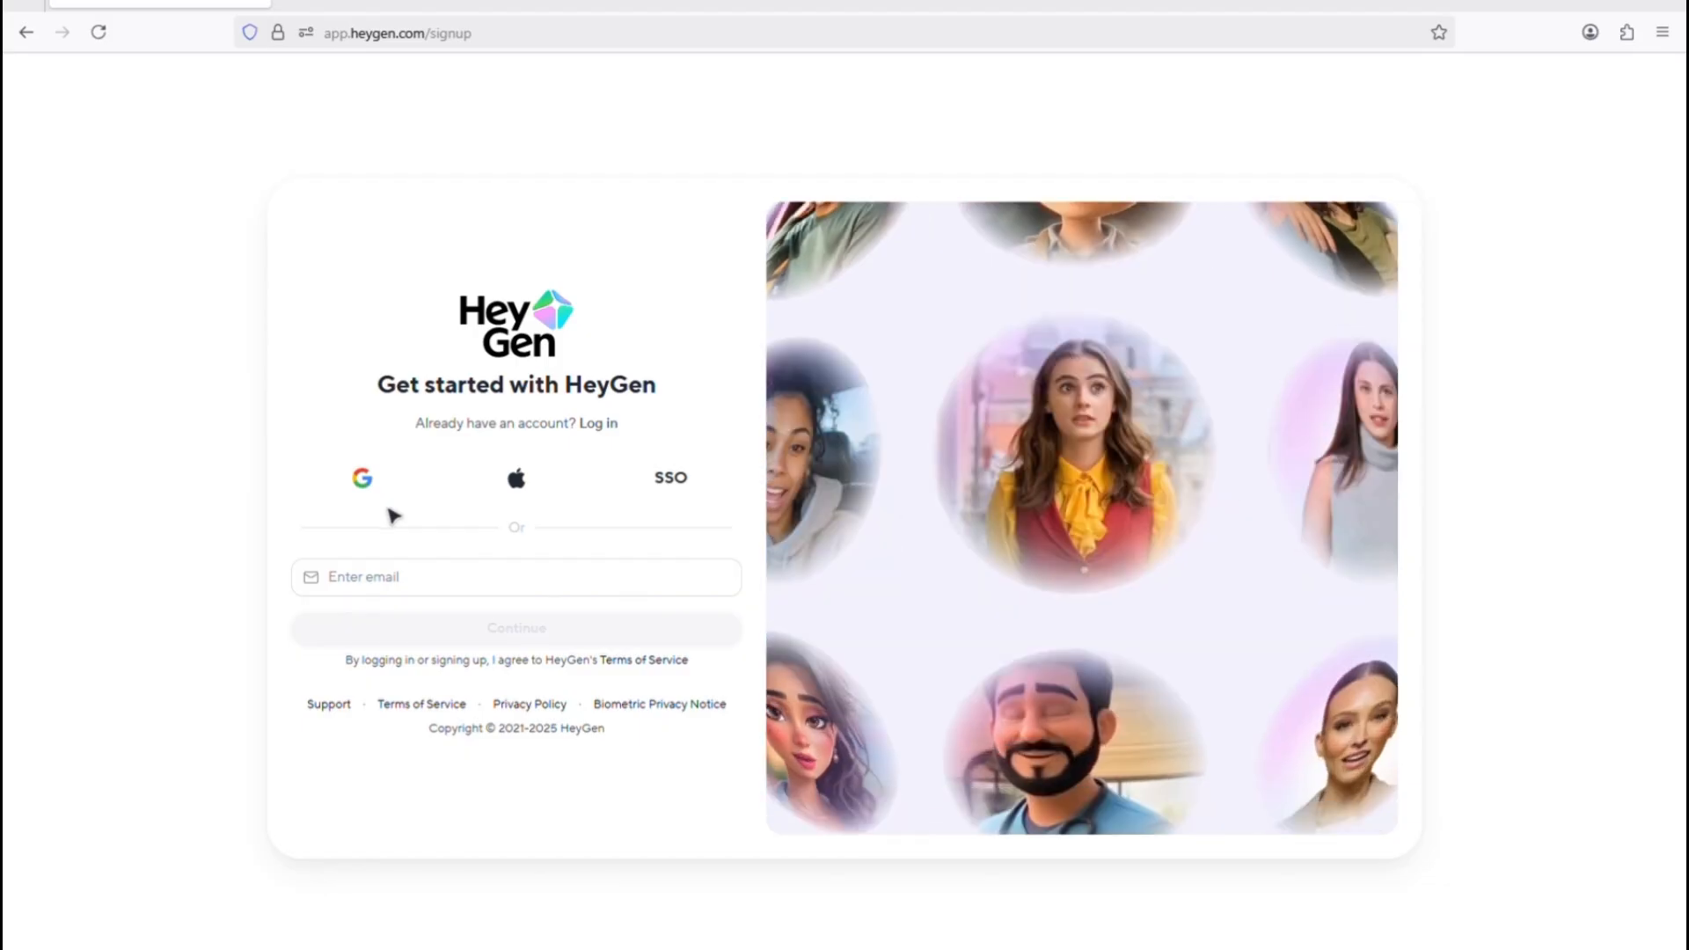
Switch to HeyGen, sign up with a Google account and start creating a photo avatar from an uploaded photo
click(383, 501)
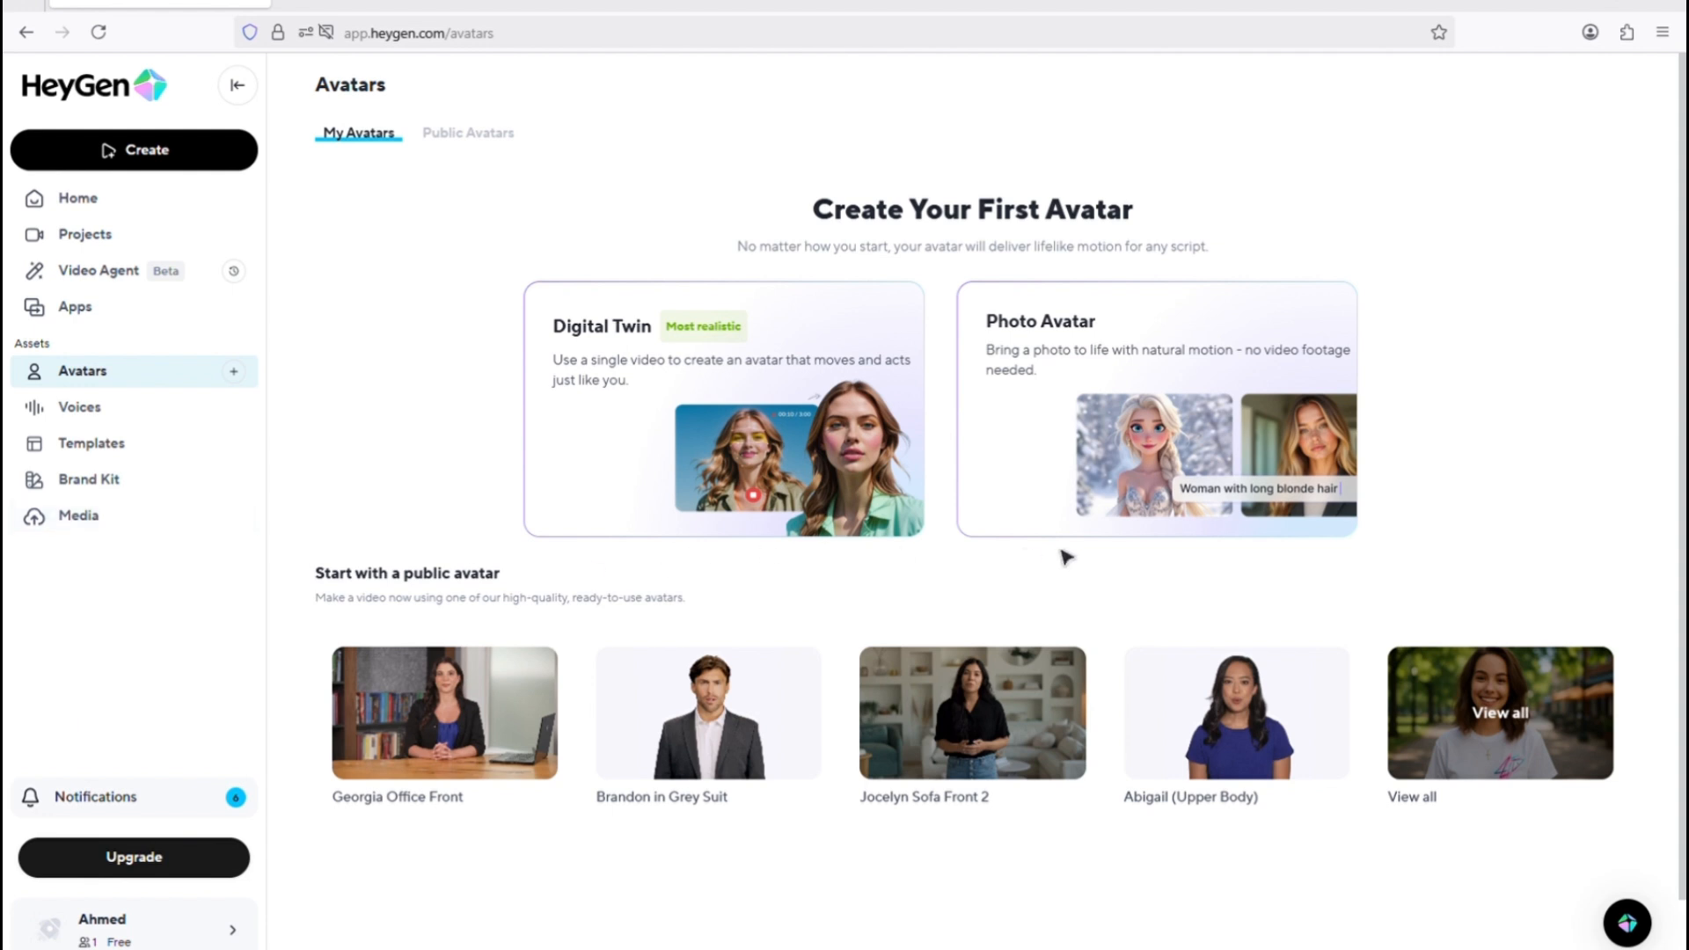
mouse_move(1091, 400)
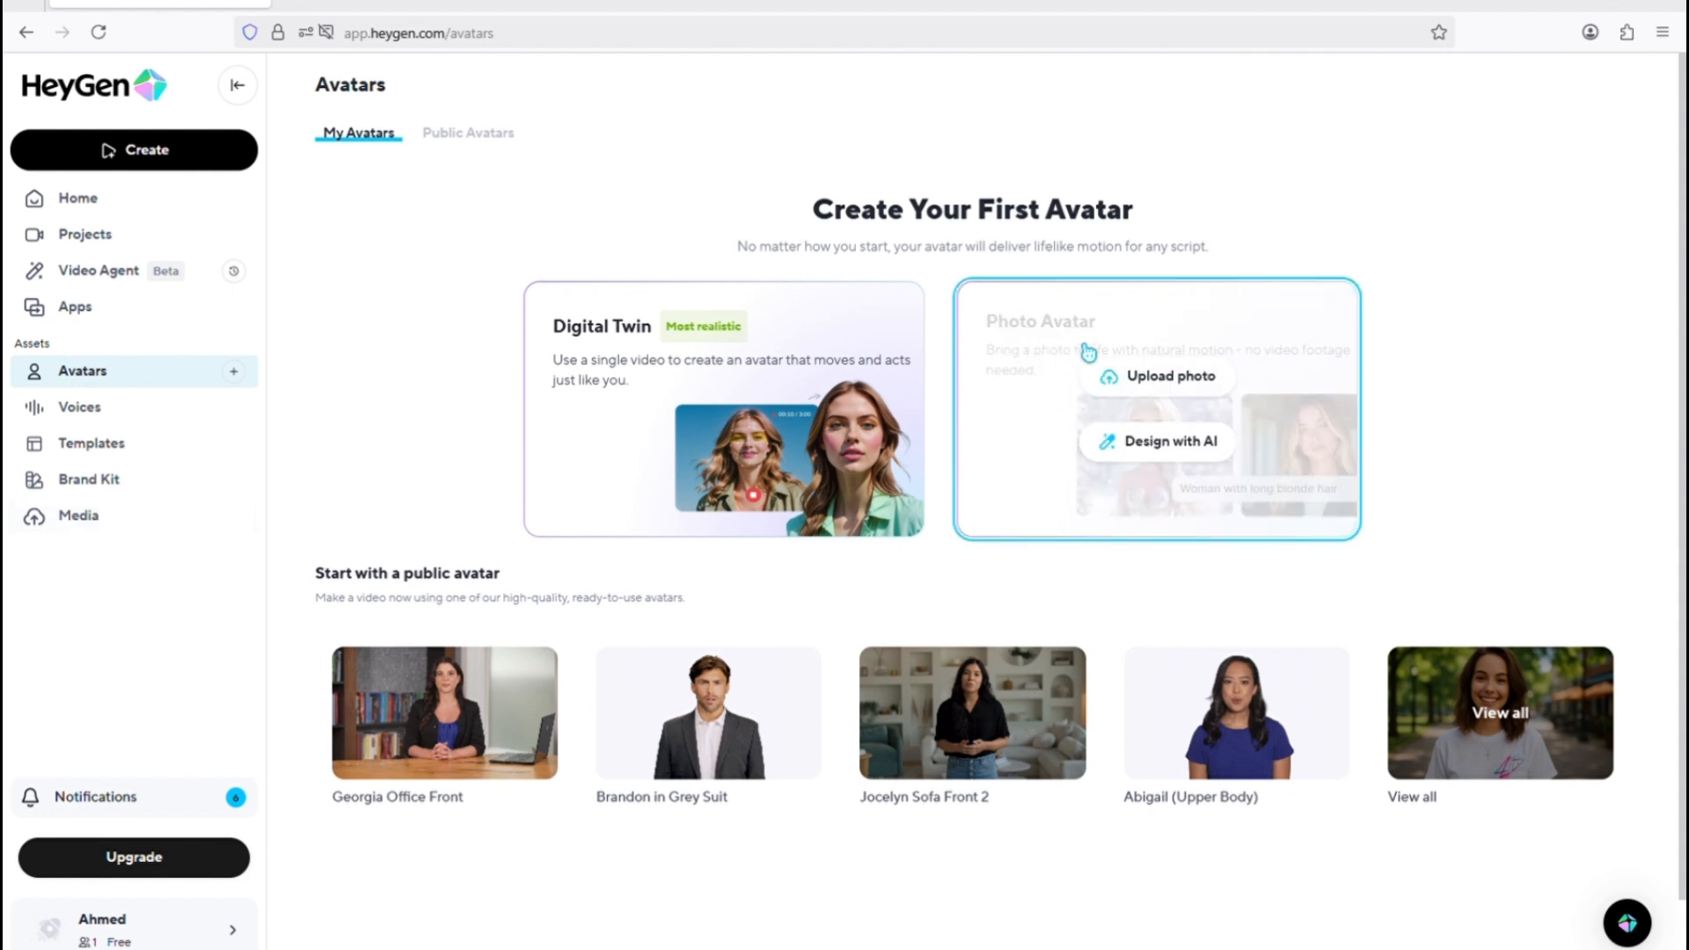
click(1174, 396)
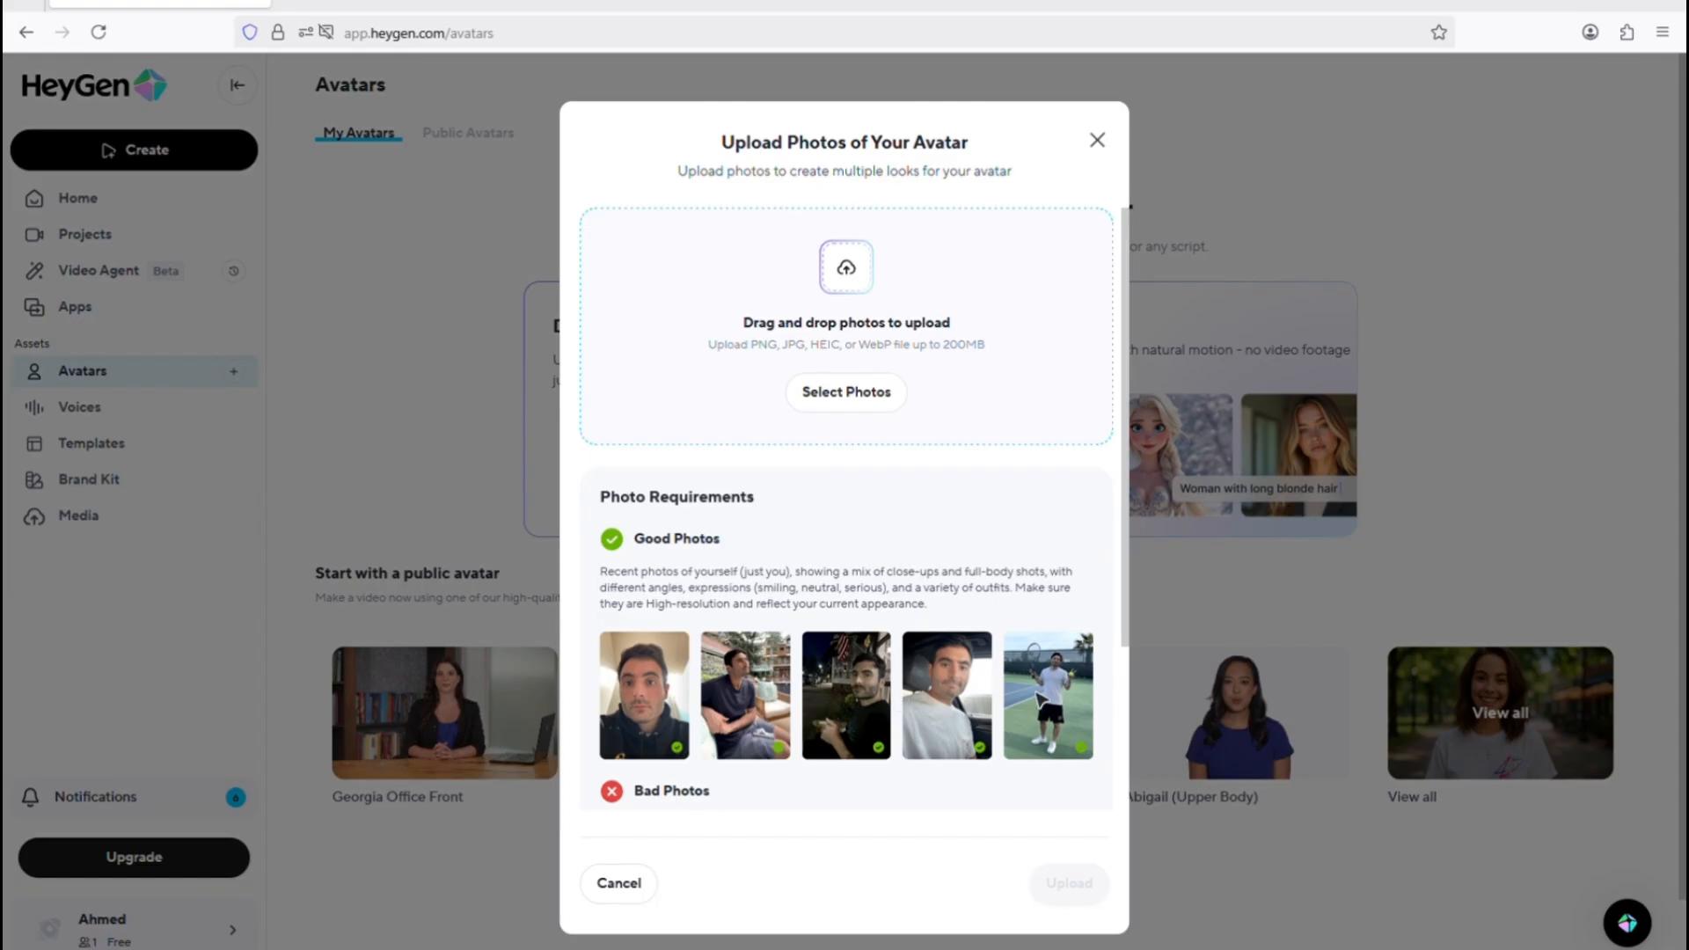
Review the photo requirements, upload the cartoon image of the woman in the headscarf and accept it for the avatar
scroll(1040, 700, down, 3)
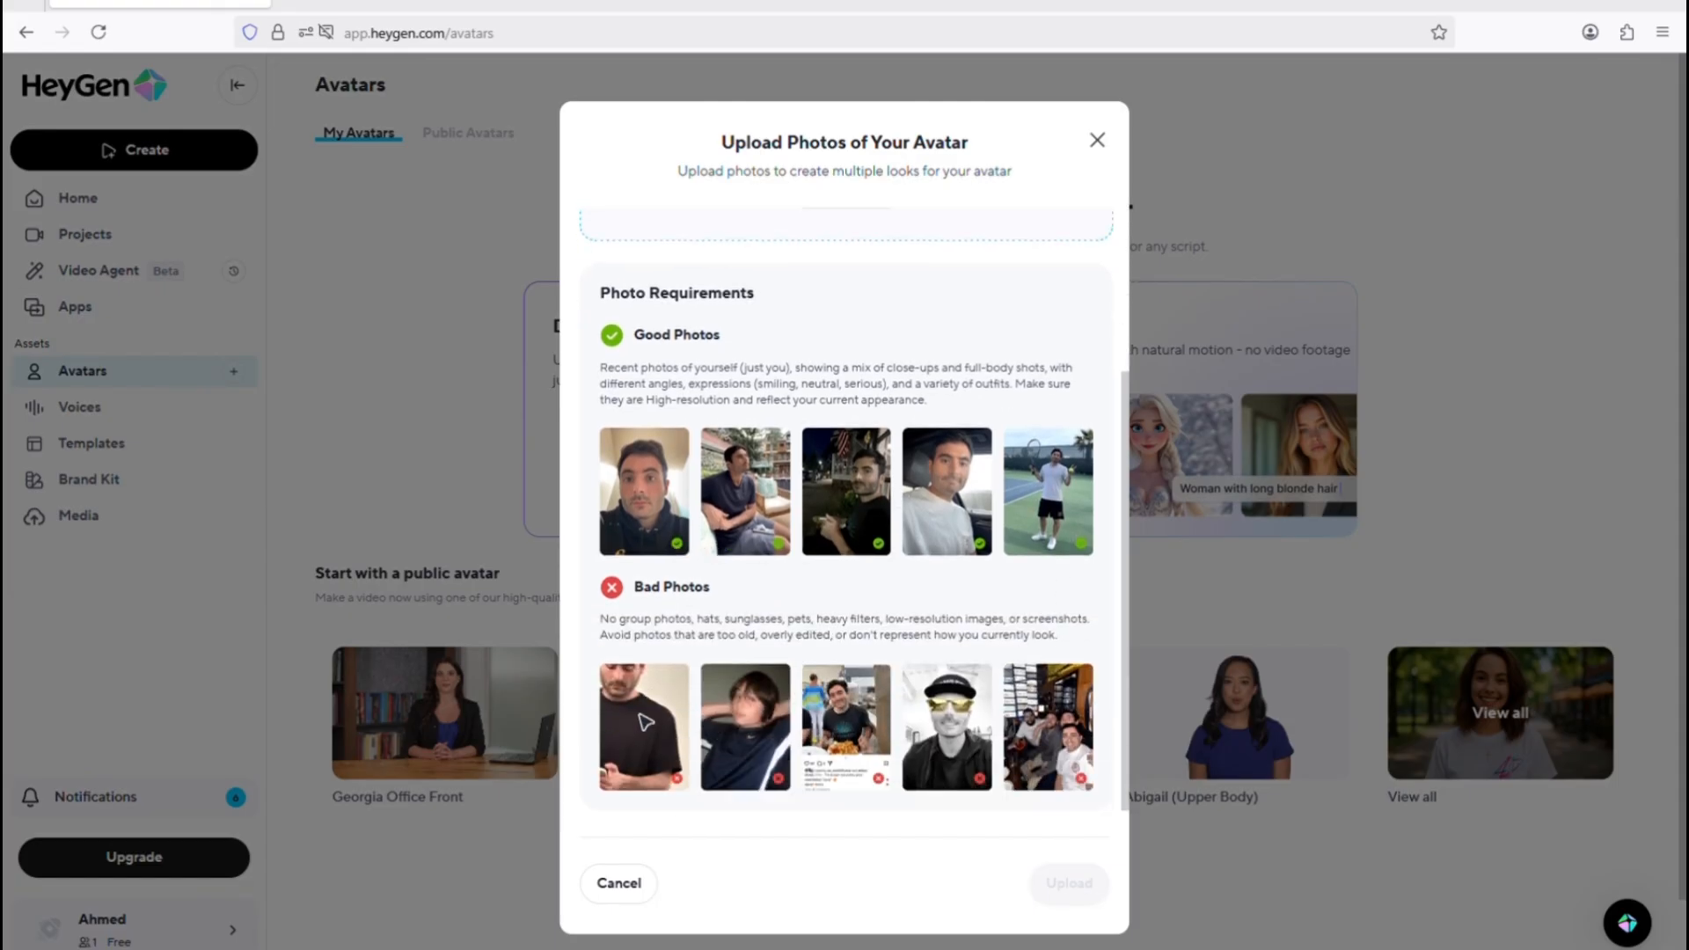
scroll(866, 525, up, 3)
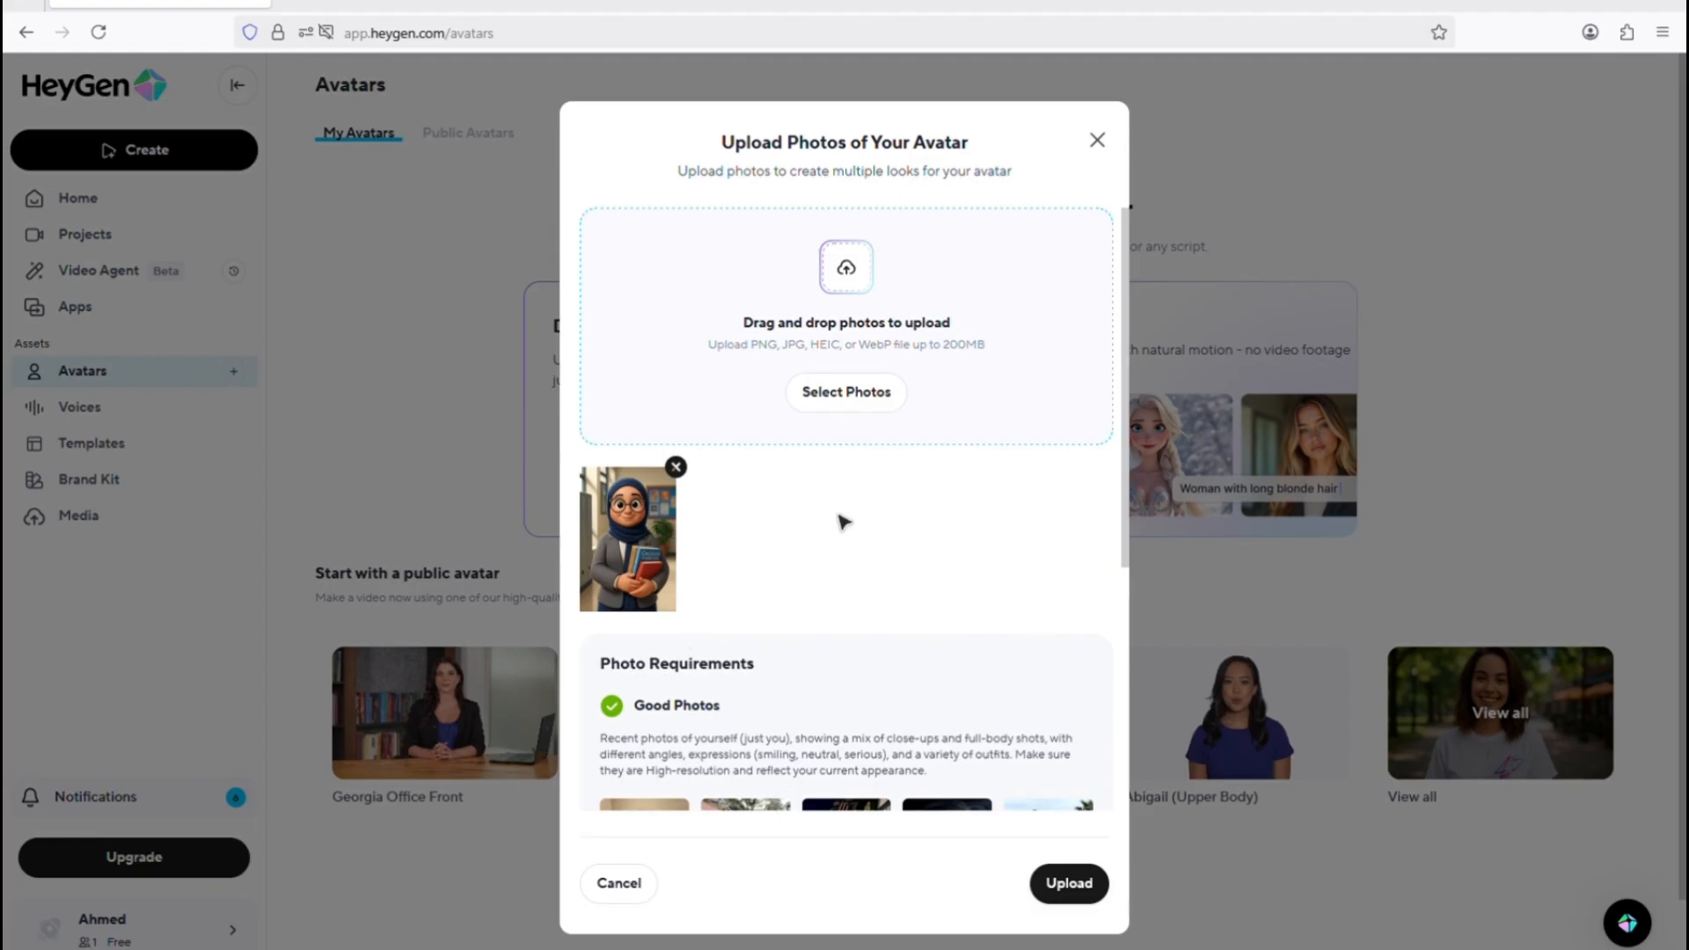
scroll(883, 589, down, 2)
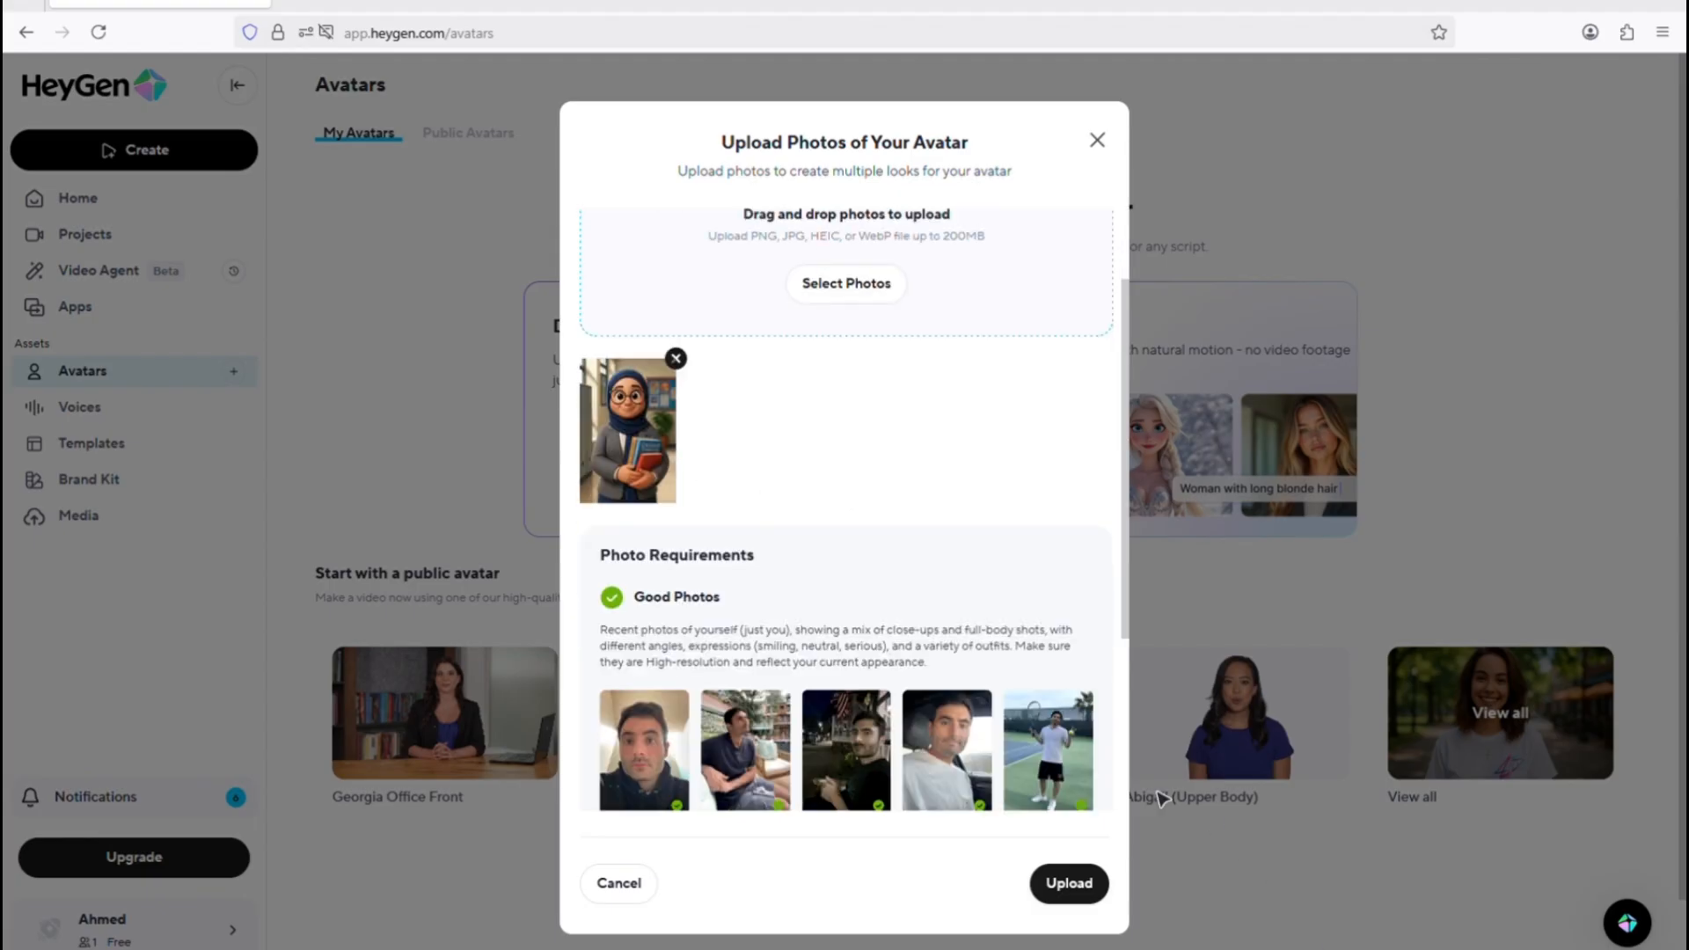
click(1066, 886)
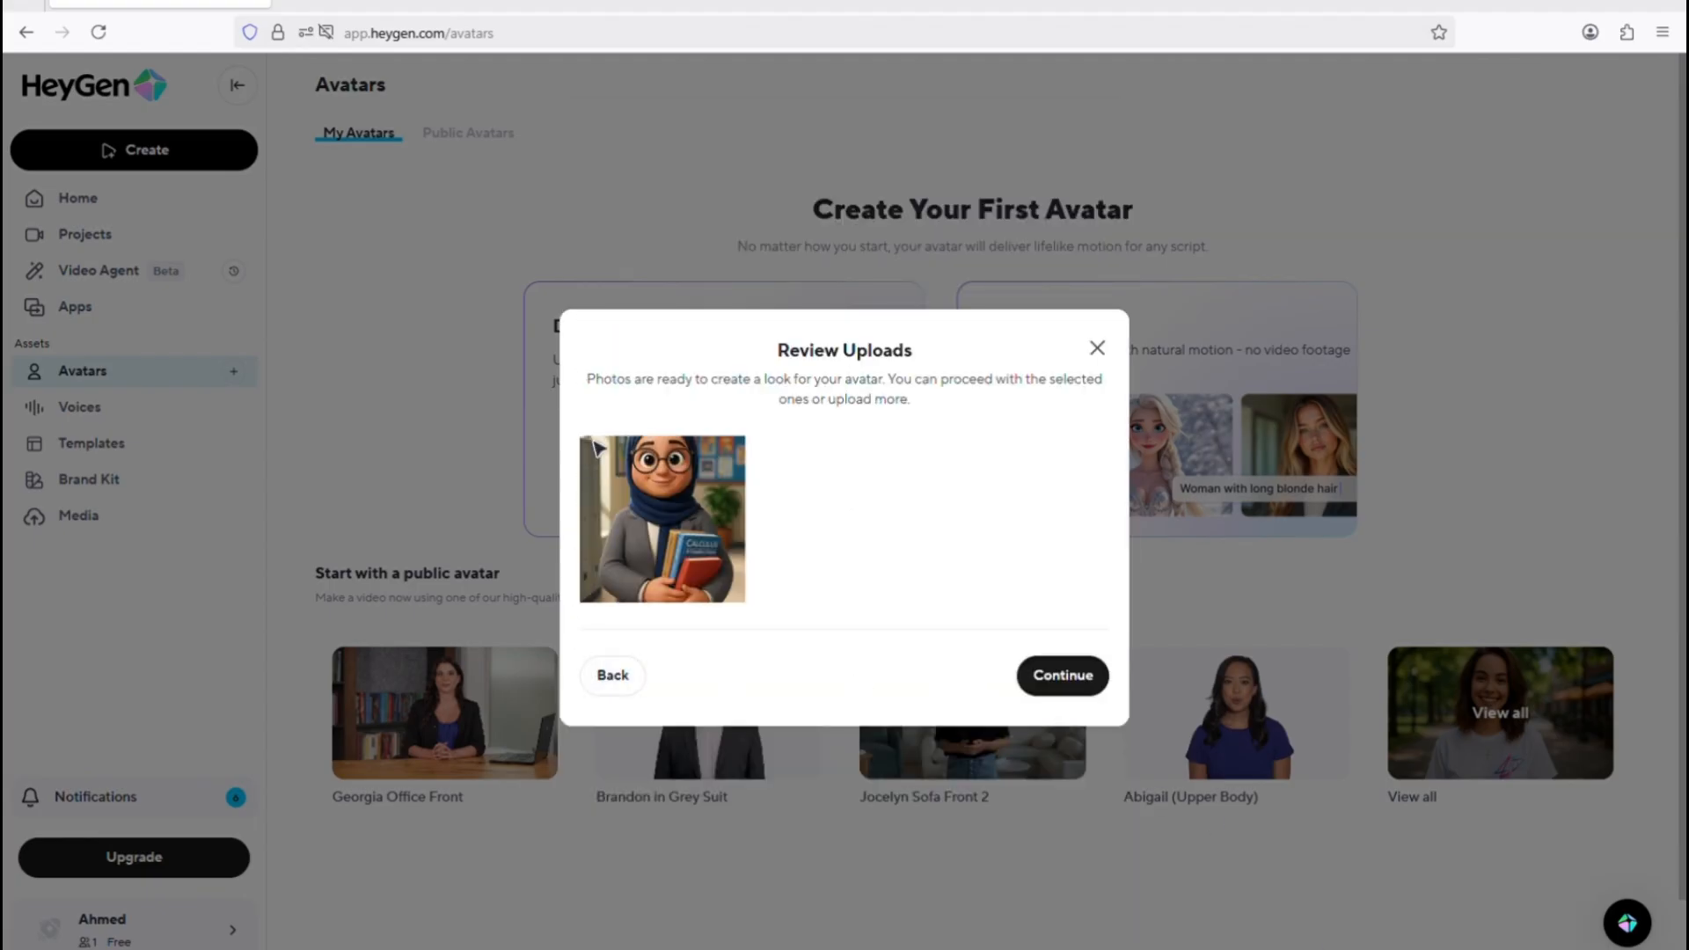
click(1064, 676)
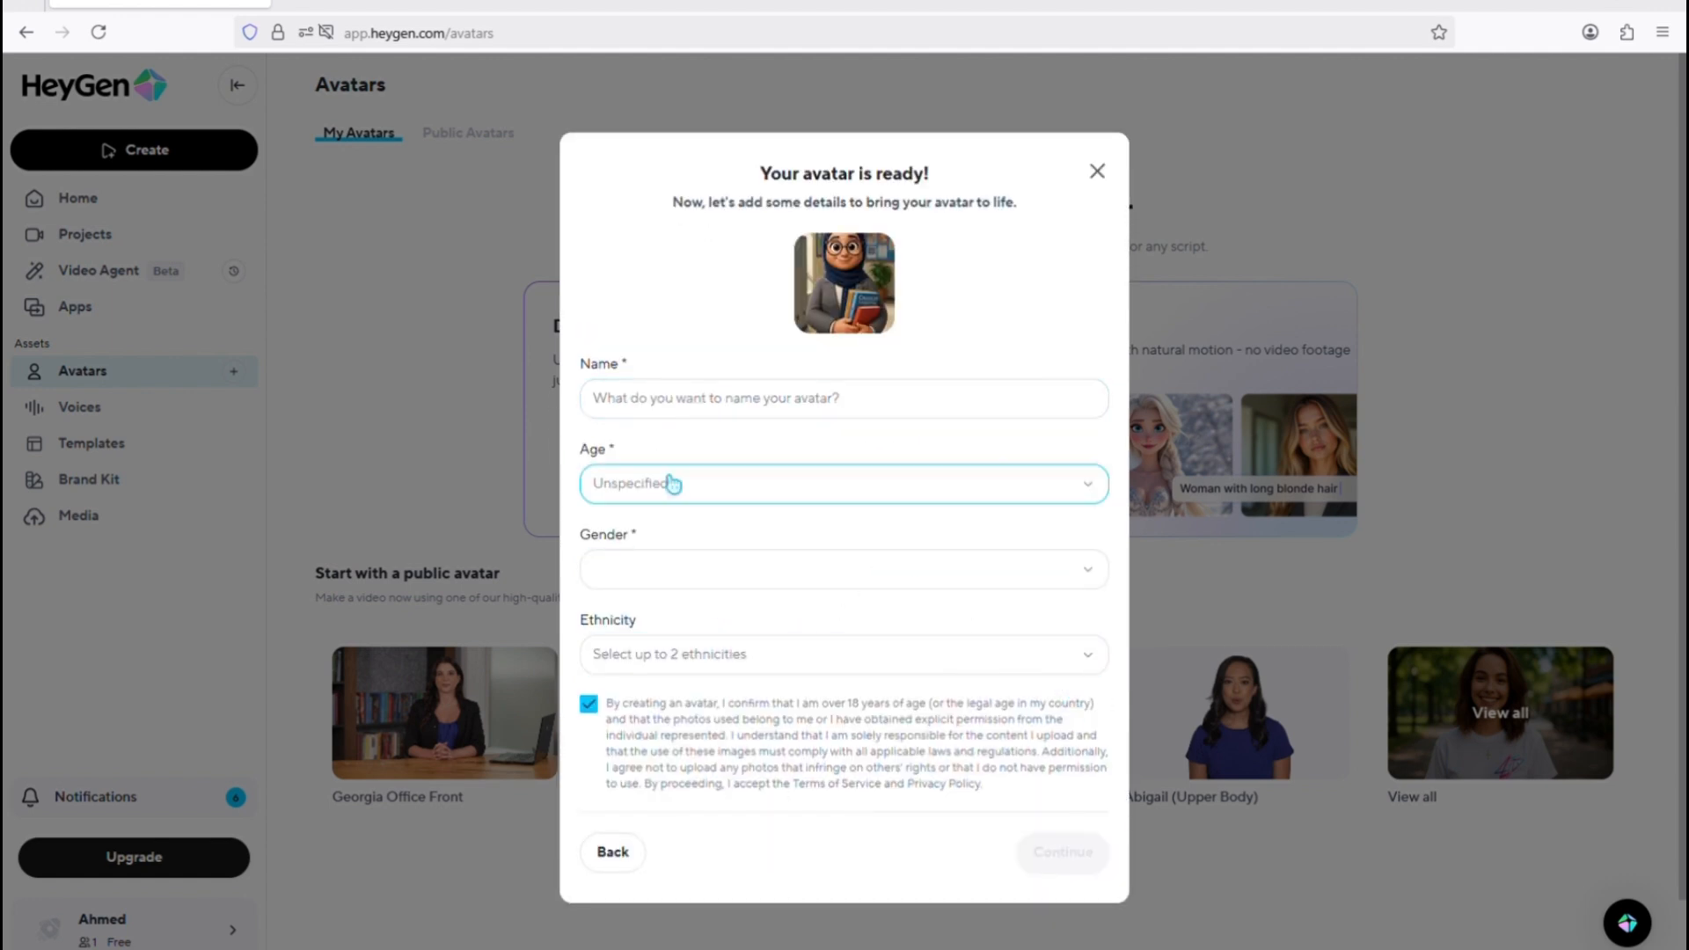
Enter the avatar's name, set its age to Early Middle Age and submit the avatar details
click(690, 411)
text(fatma)
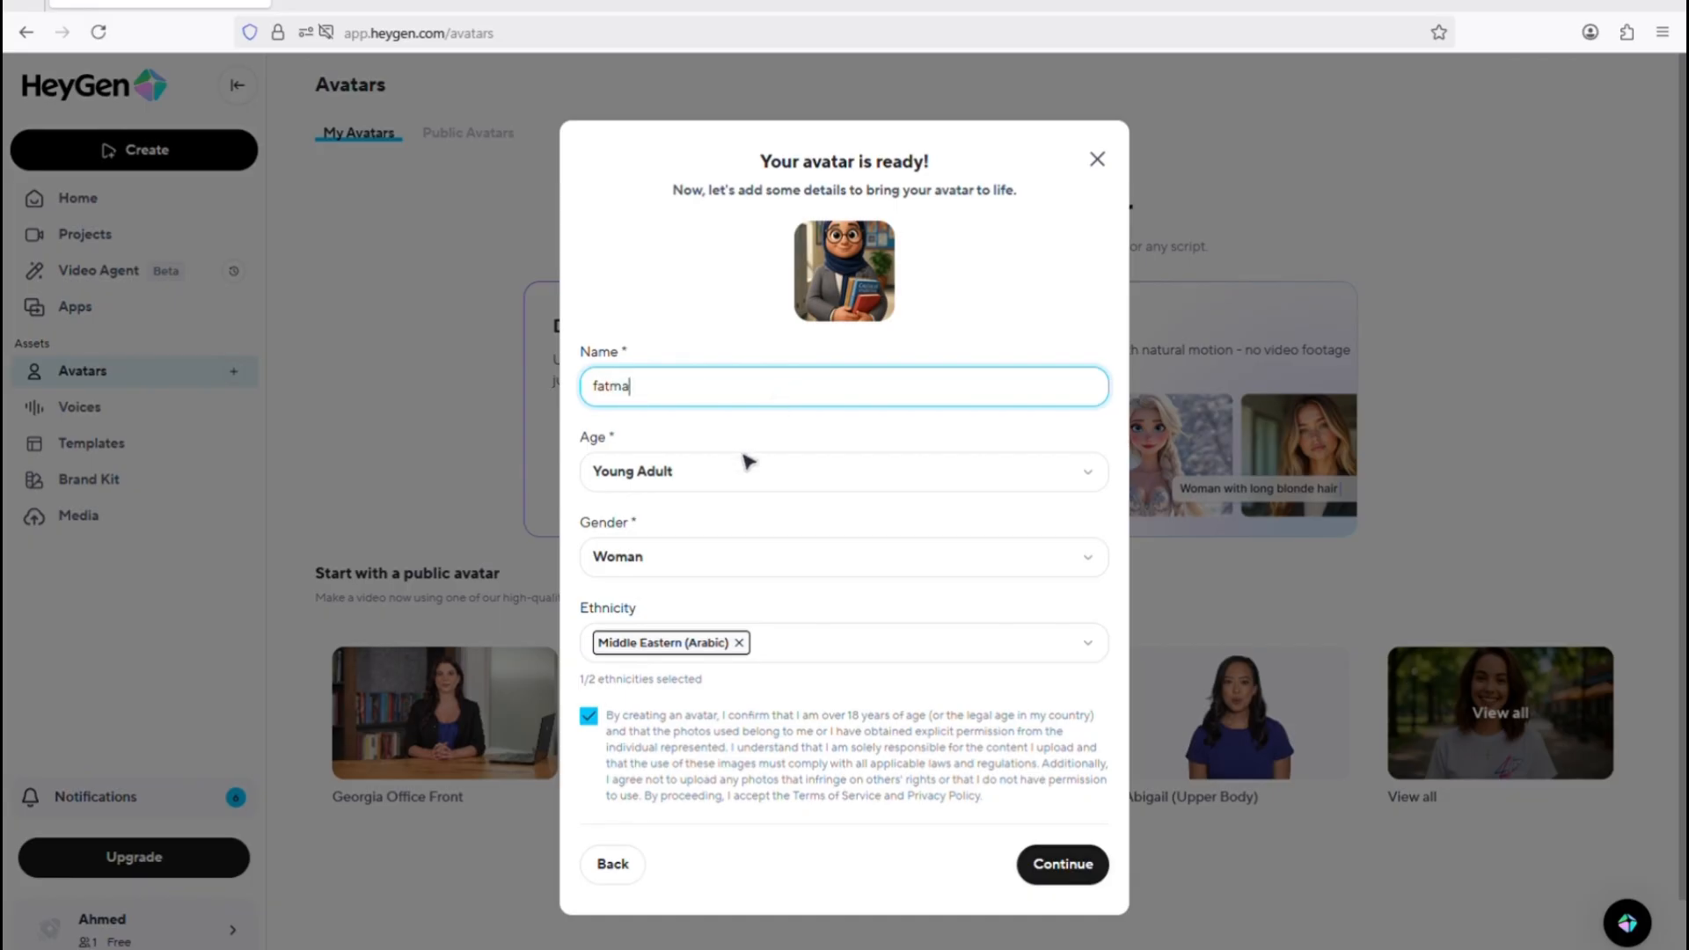
click(752, 479)
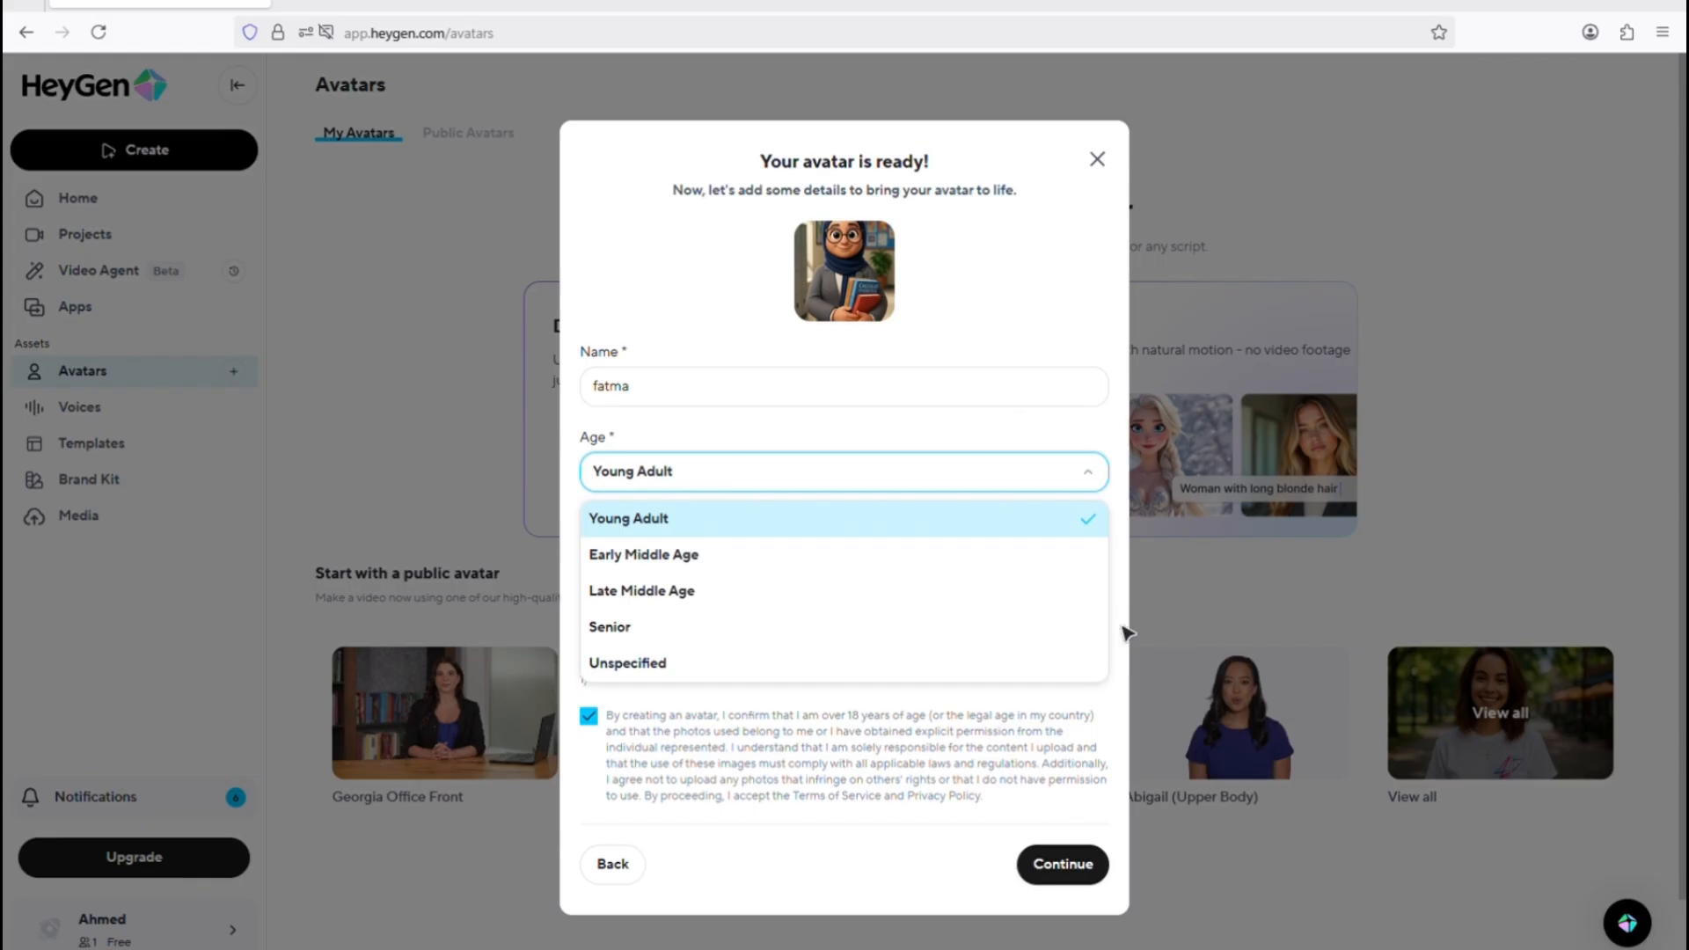
click(607, 559)
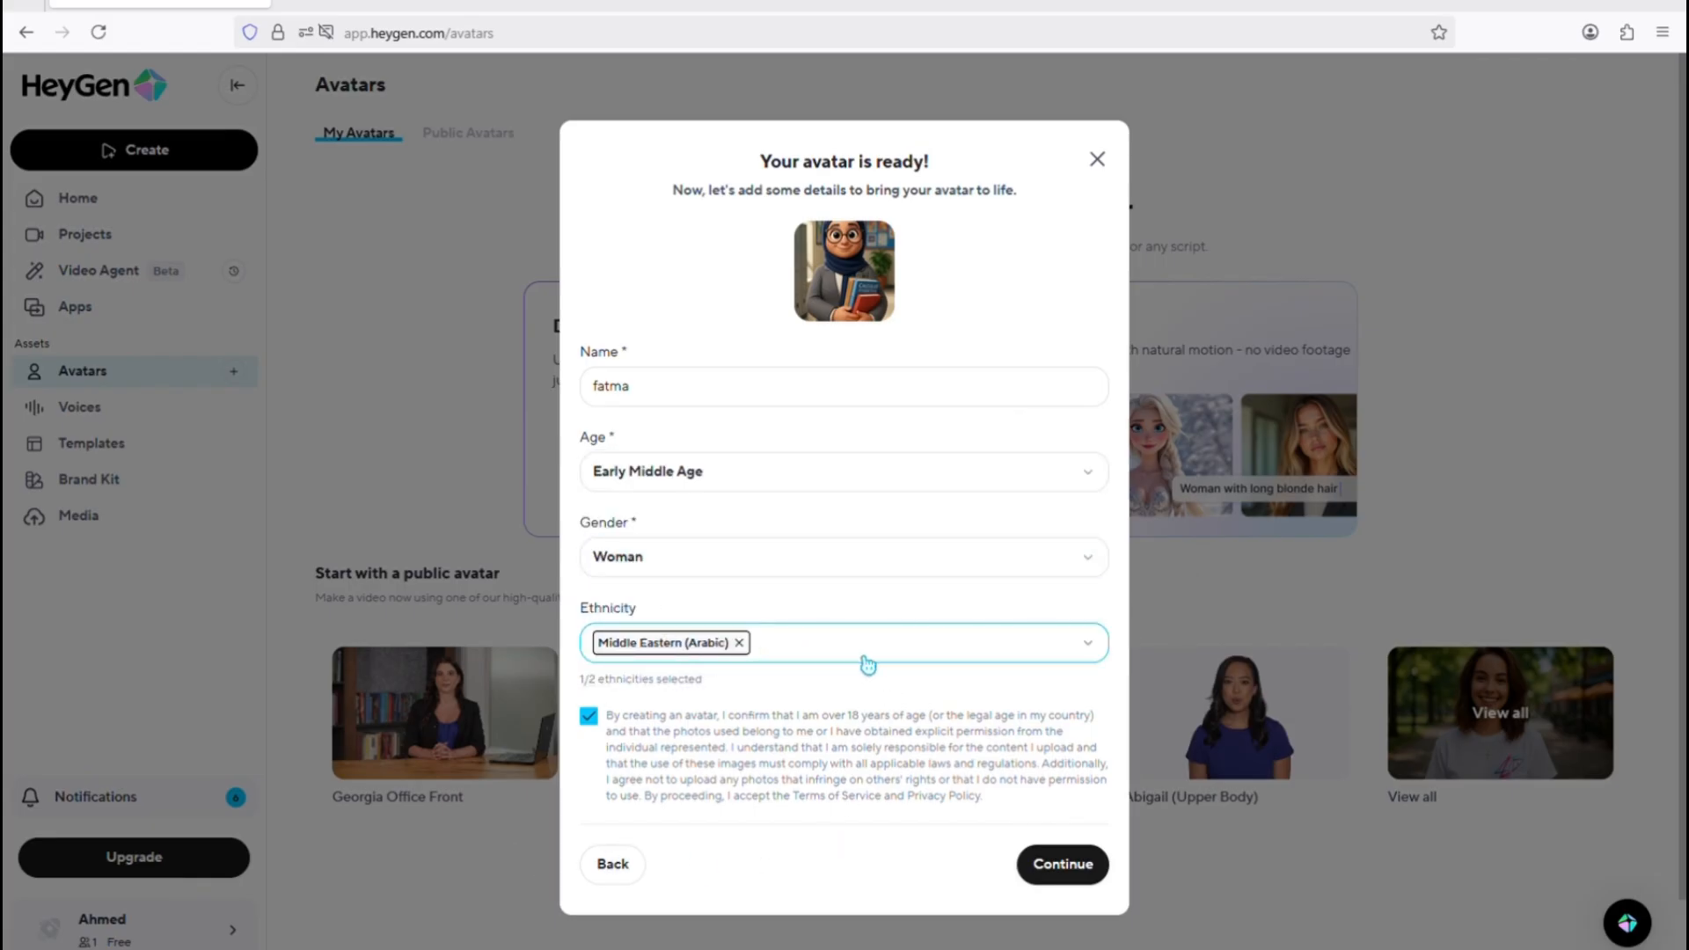
click(1074, 871)
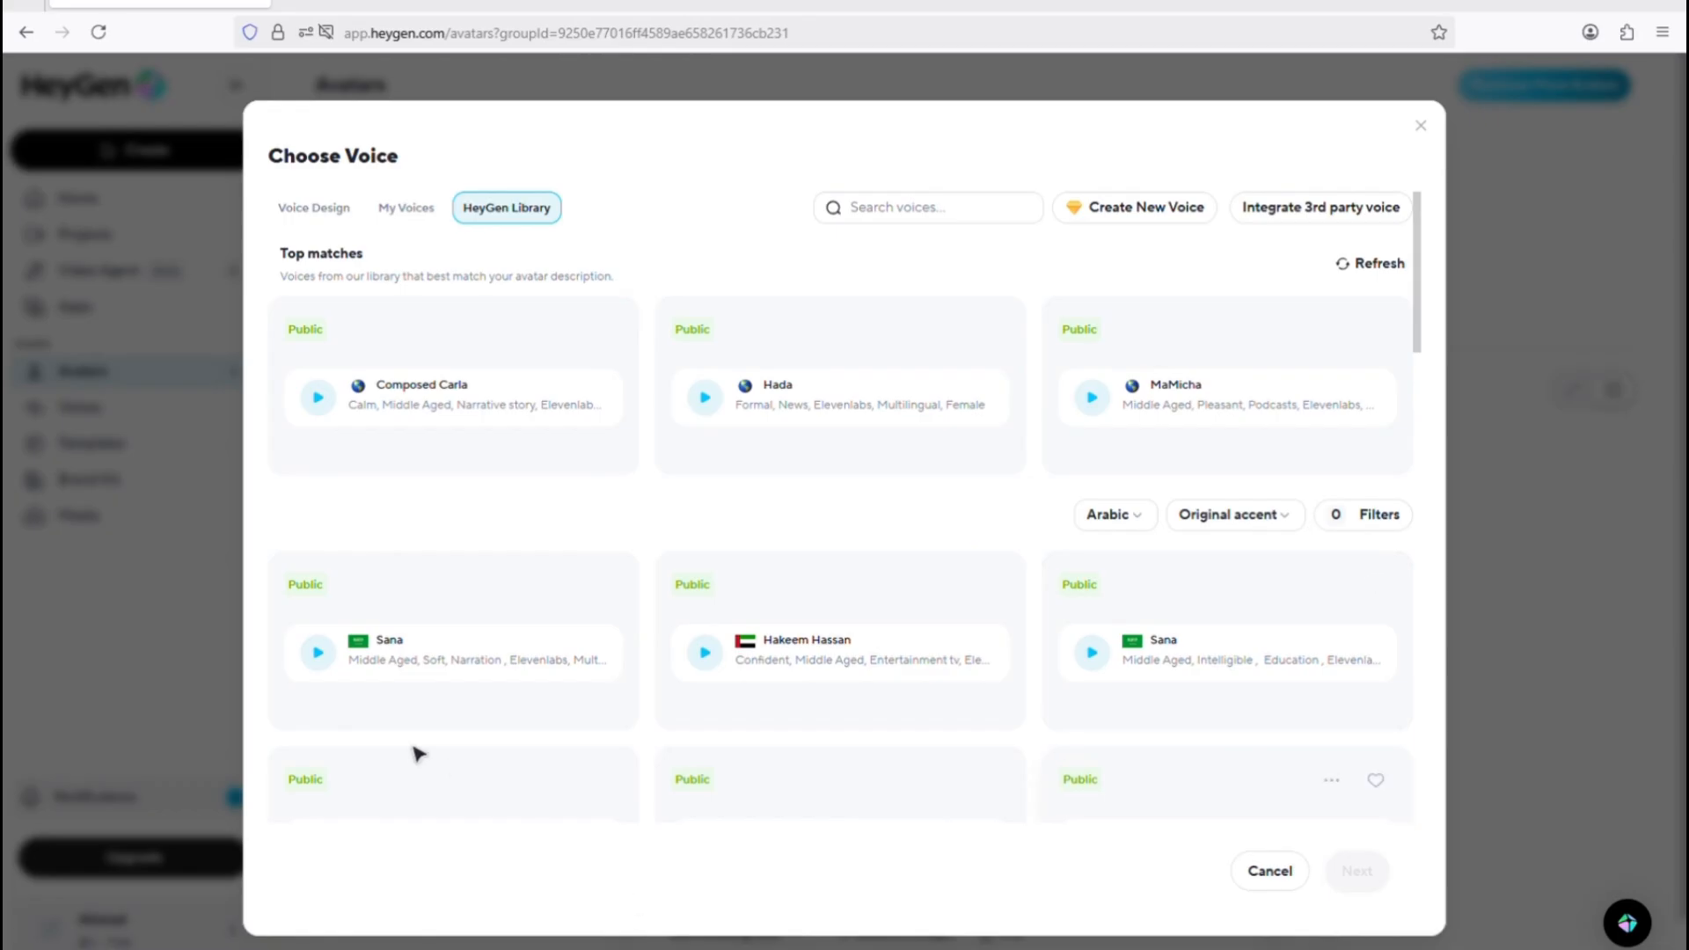
Choose the Composed Carla voice from the top matches for the avatar and proceed
click(353, 350)
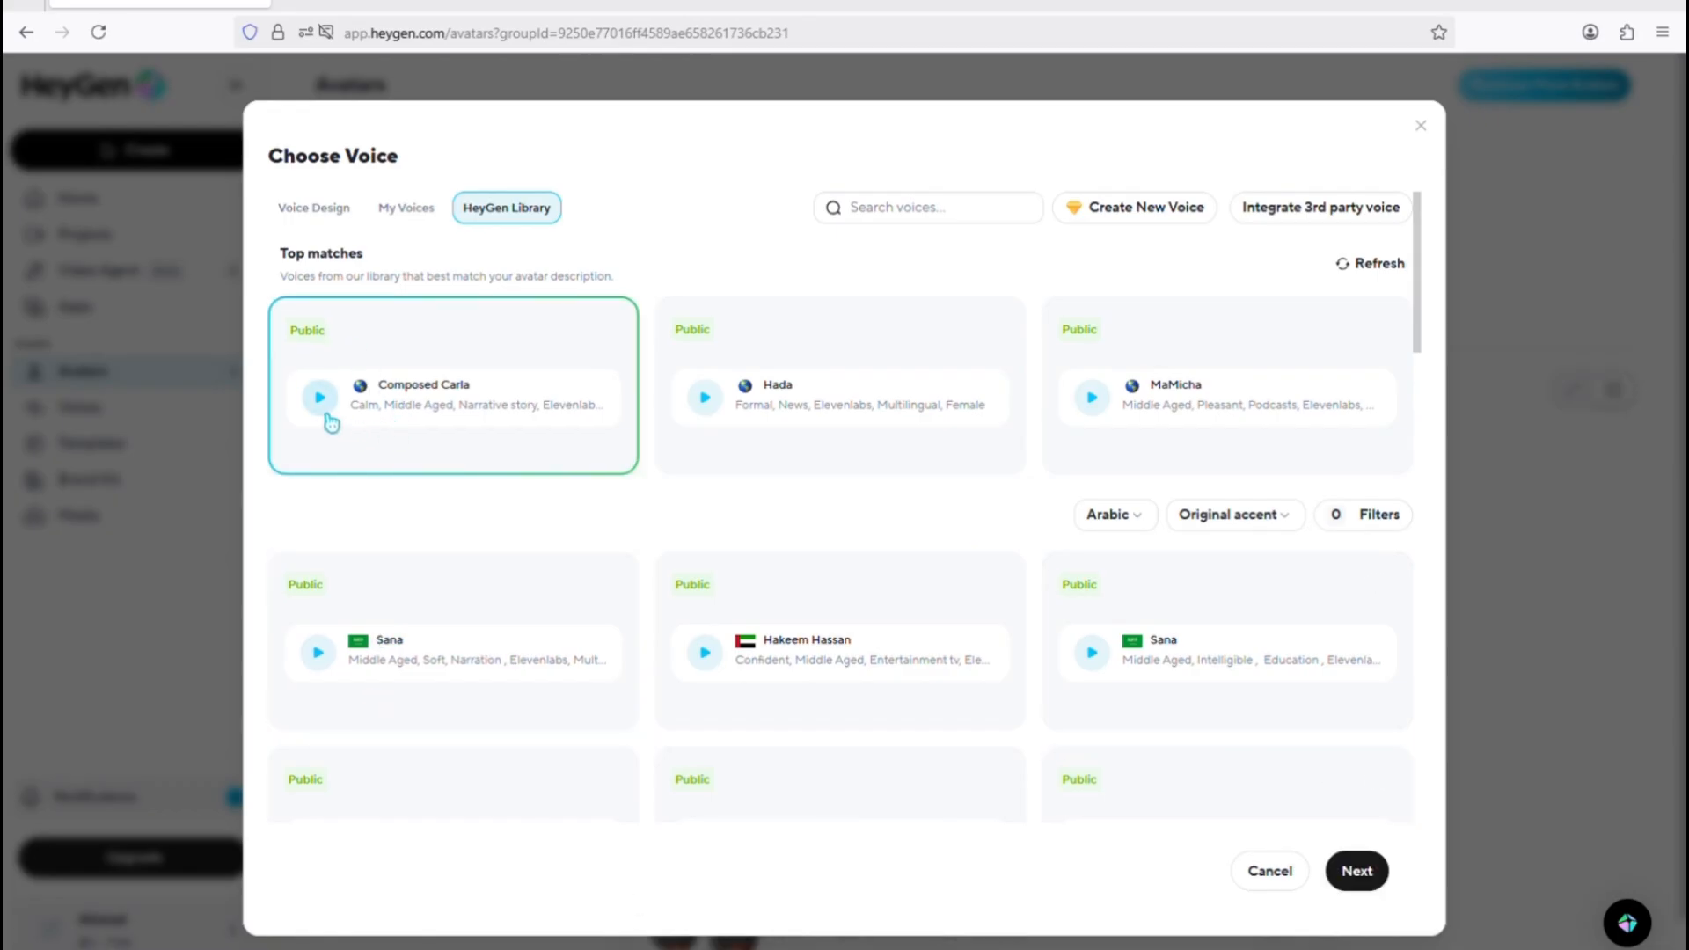
click(1359, 876)
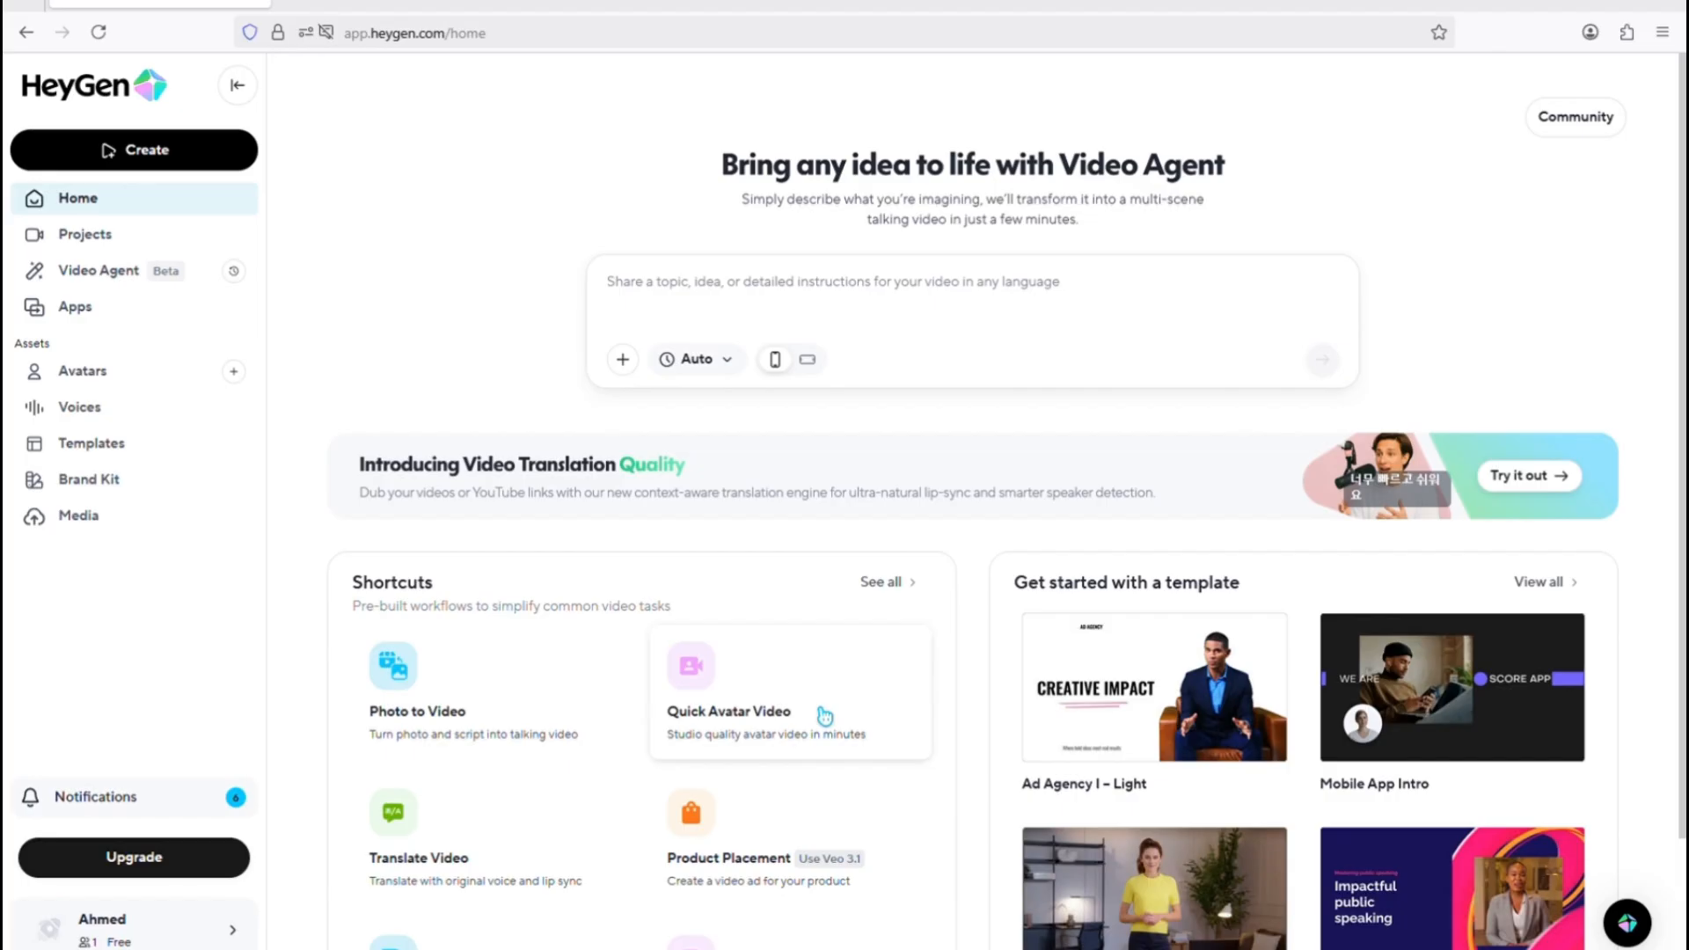
Start a Quick Avatar Video with the custom cartoon avatar of the woman in the headscarf and proceed to its script
click(825, 715)
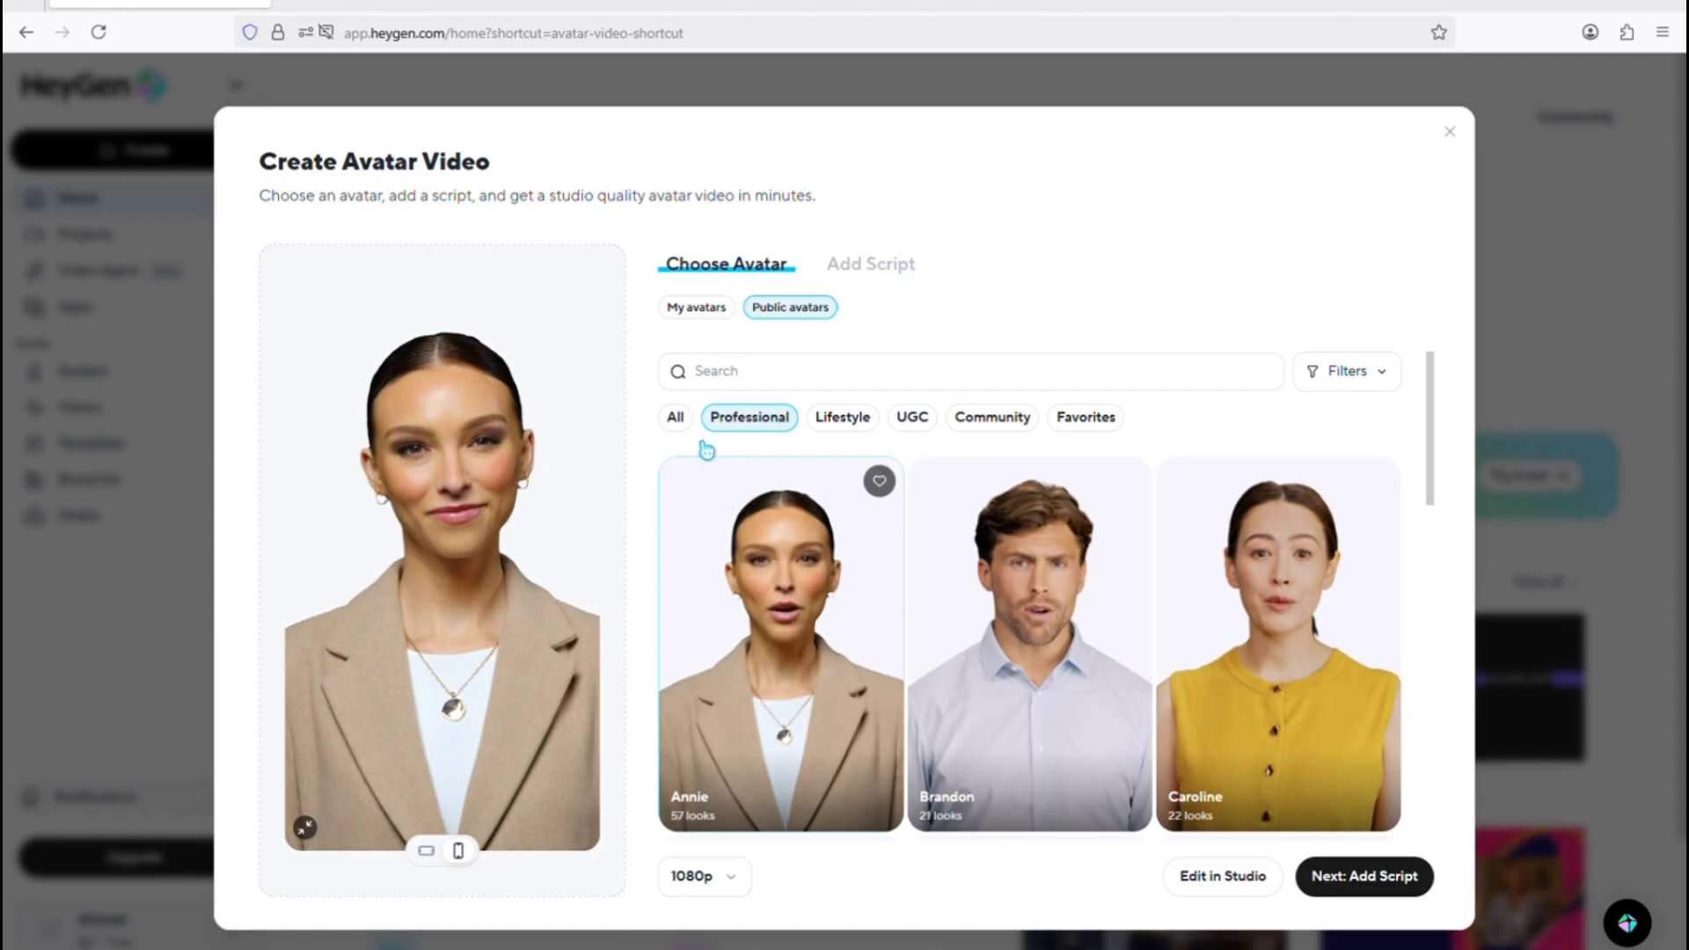
click(700, 317)
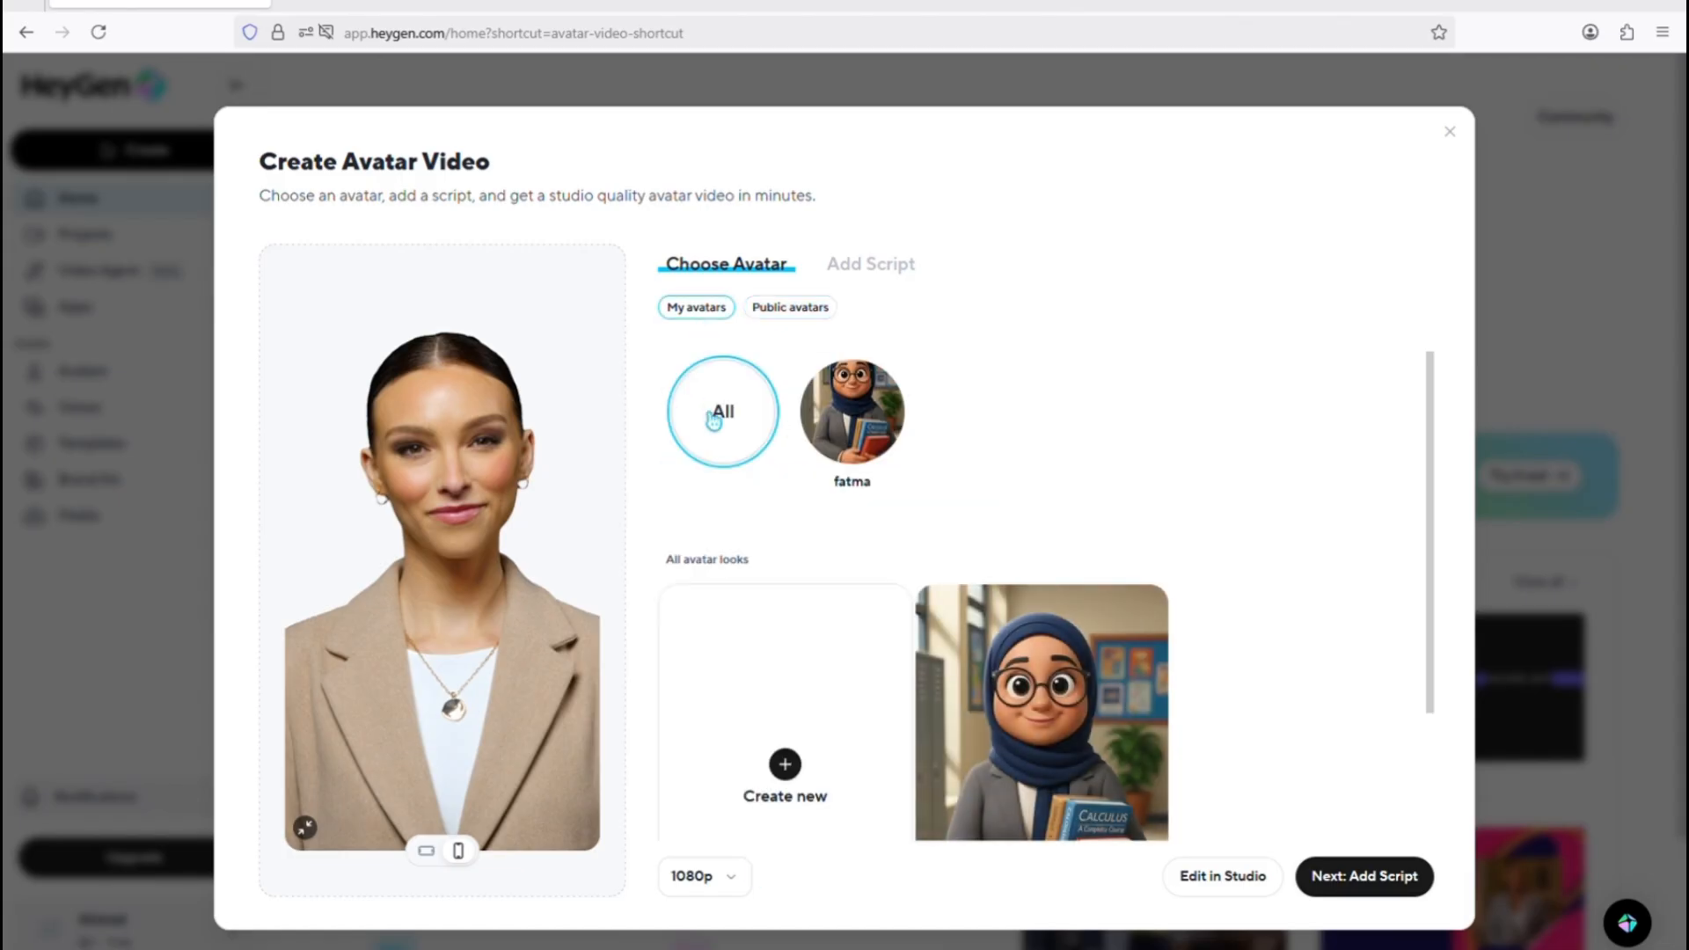
click(1003, 690)
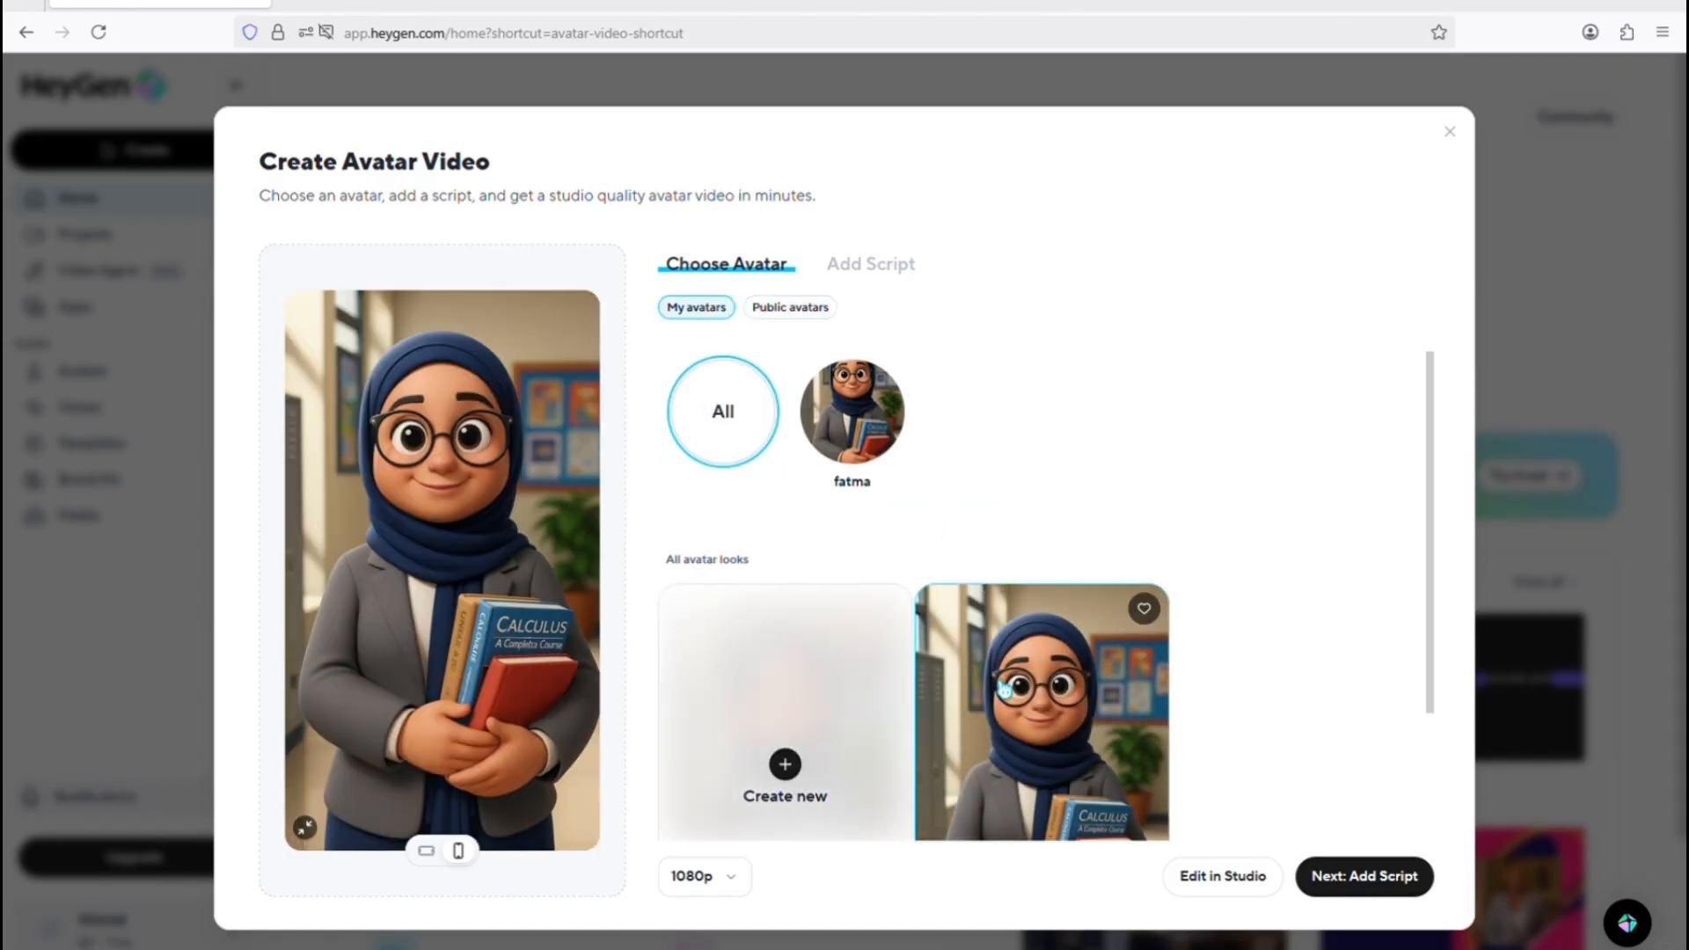
click(1343, 891)
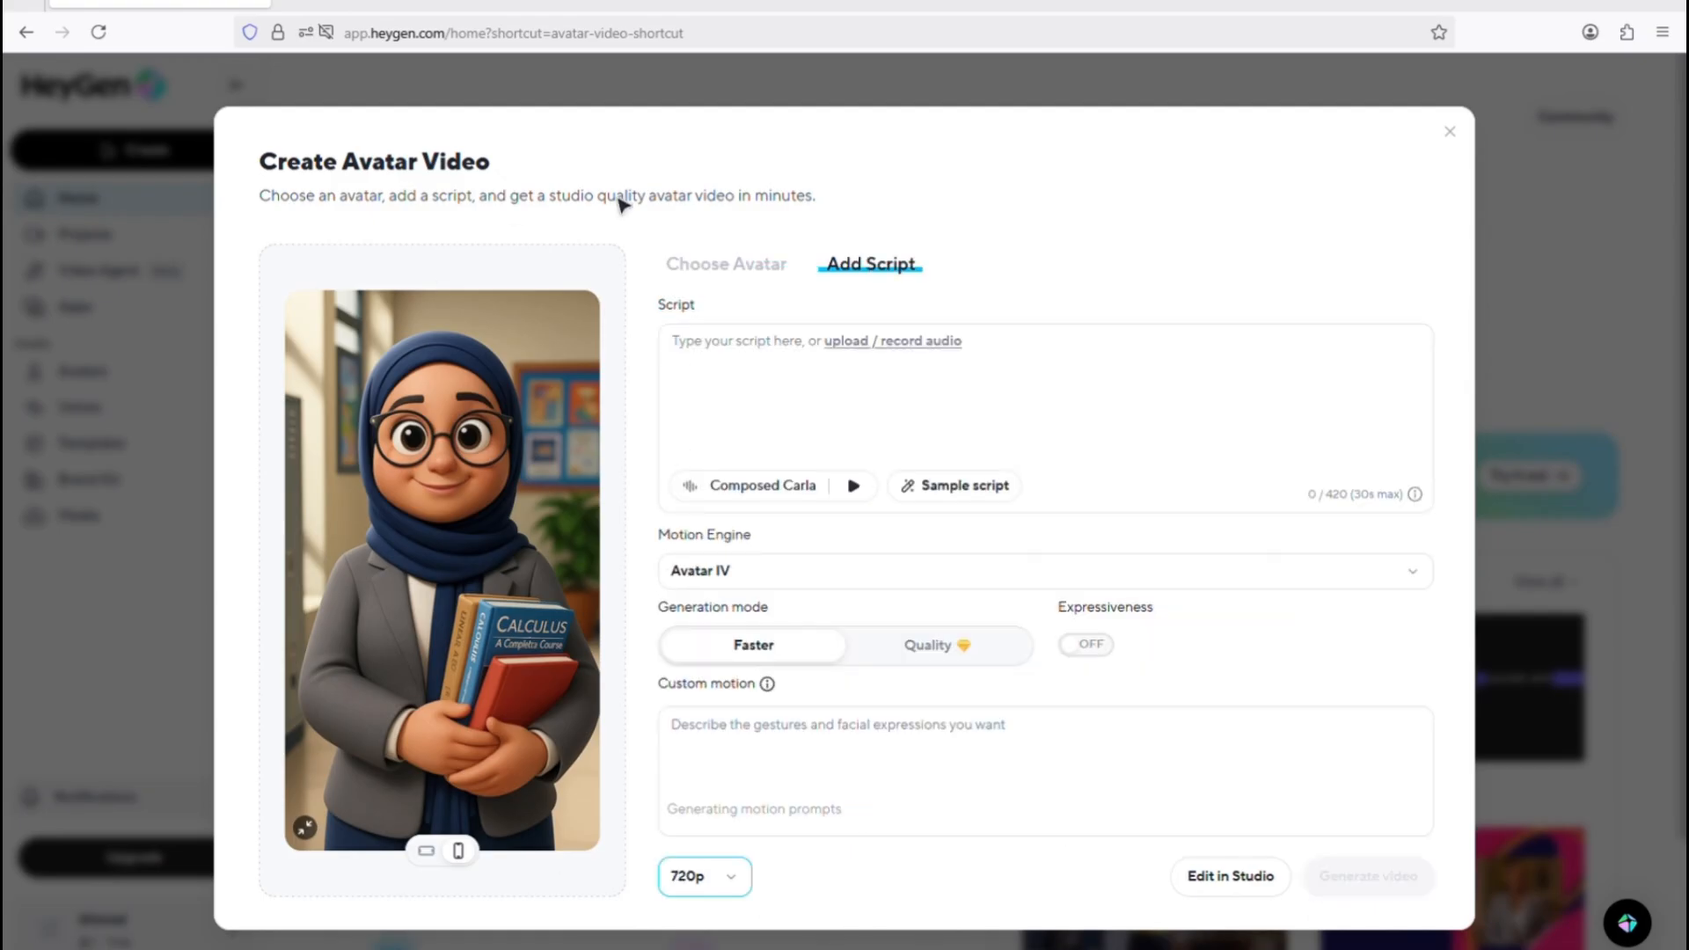
Upload the WAV voice recording as the avatar video's script audio, leaving Voice Mirroring off
click(973, 784)
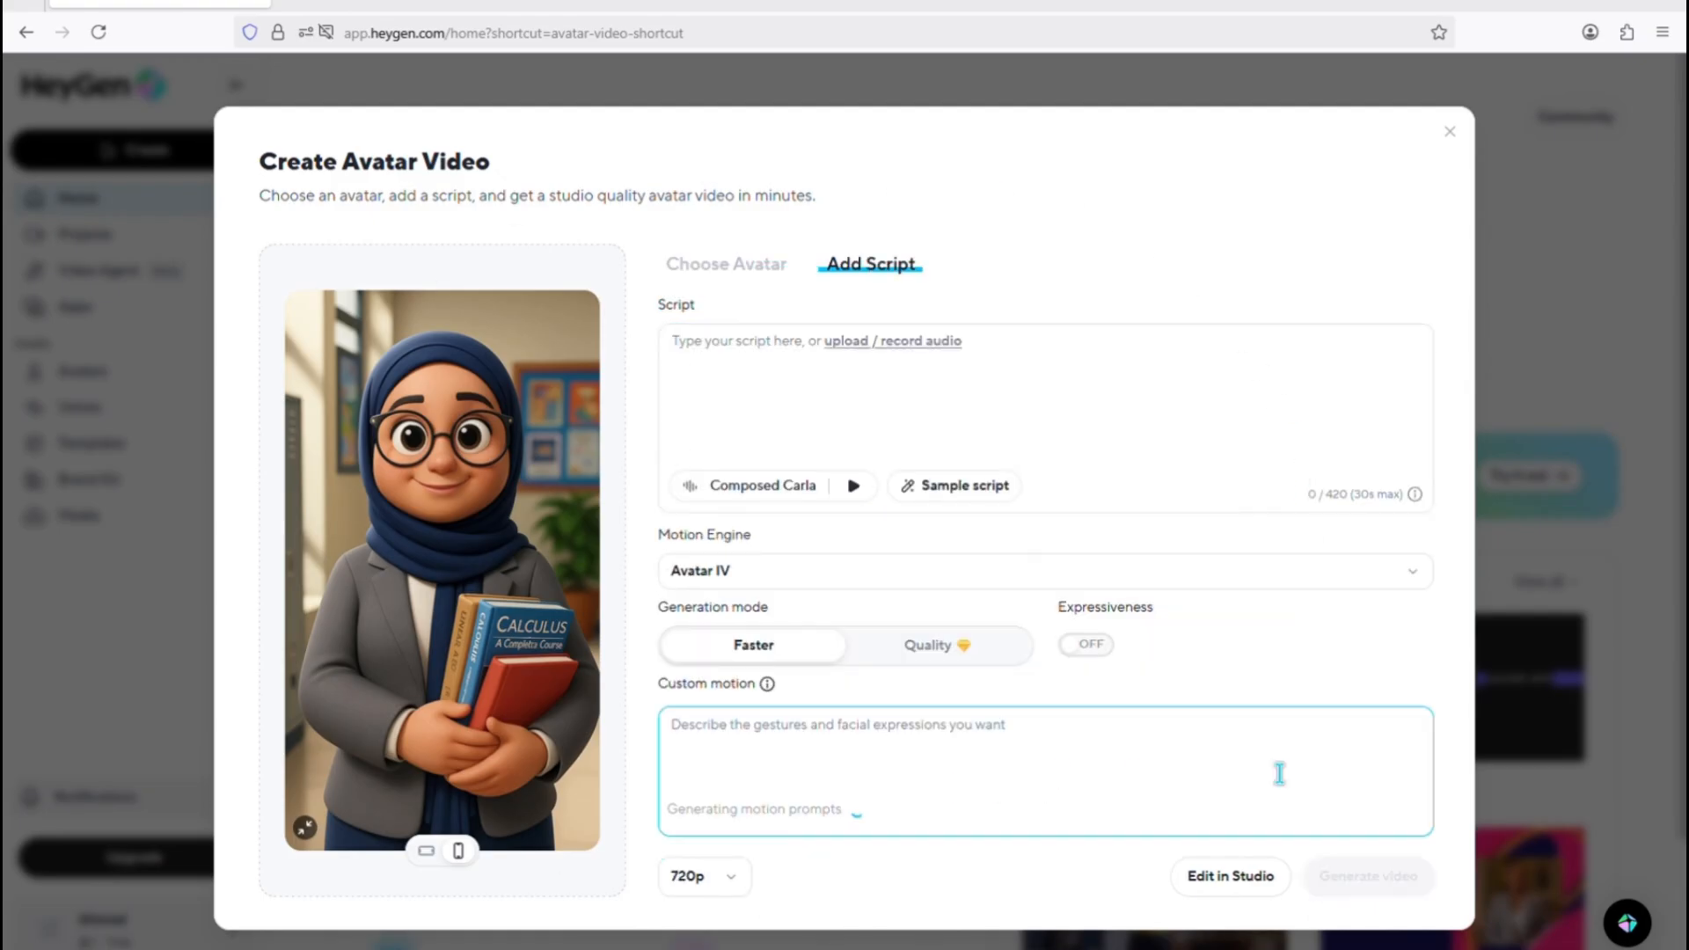
click(884, 412)
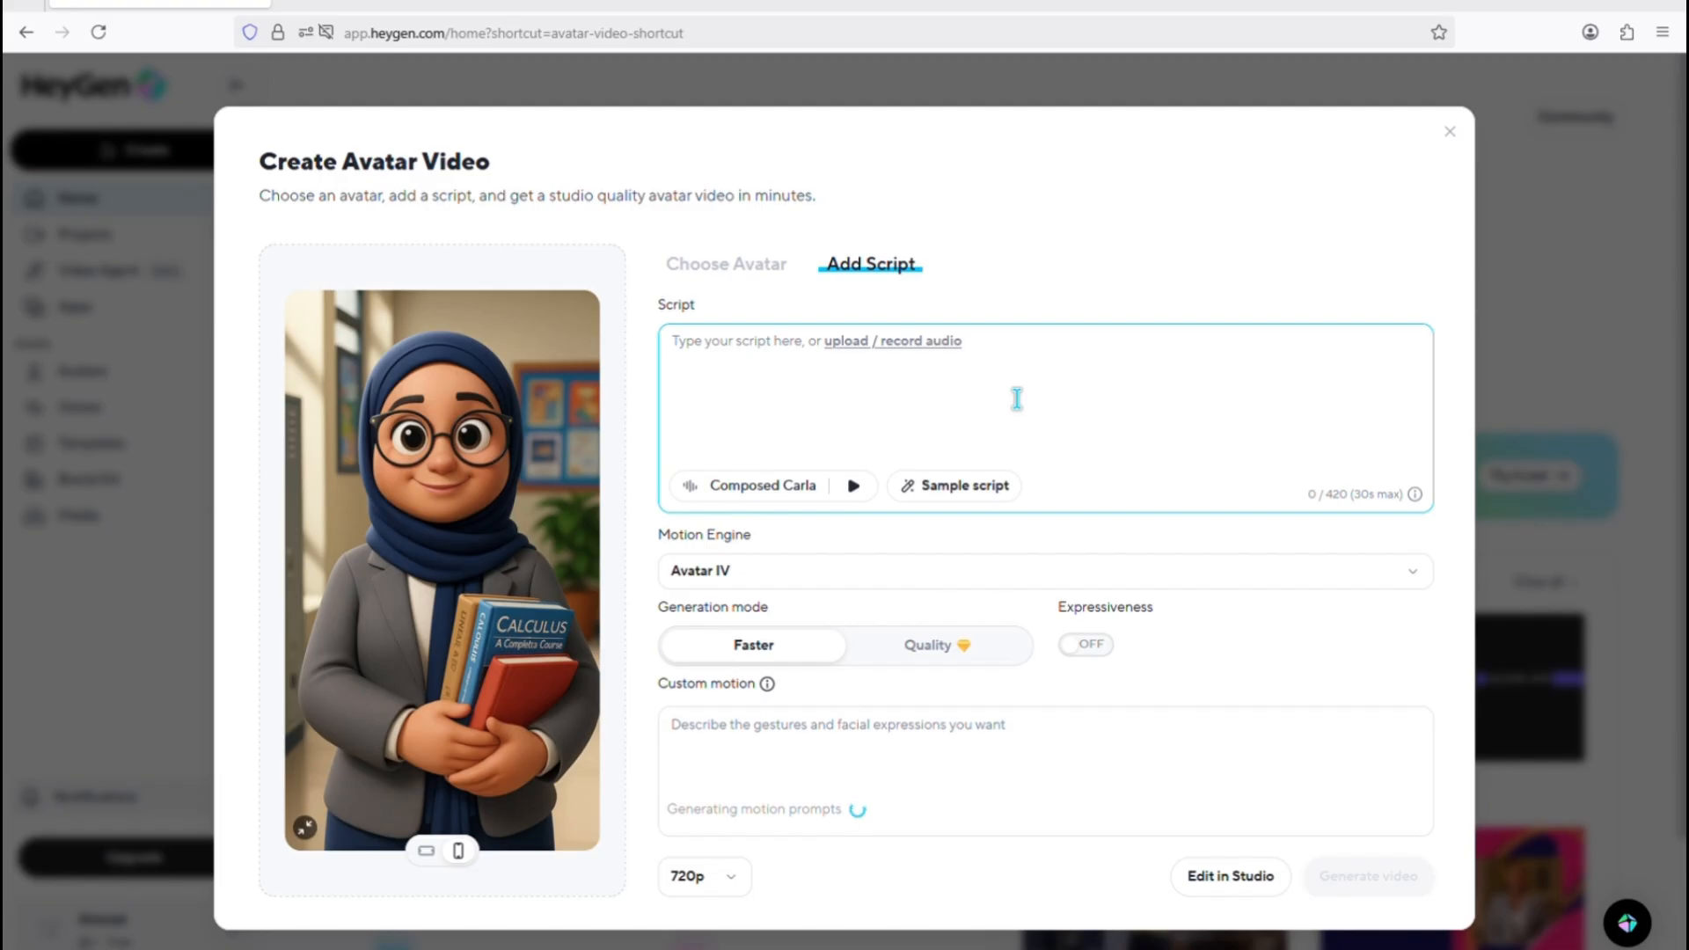
click(915, 350)
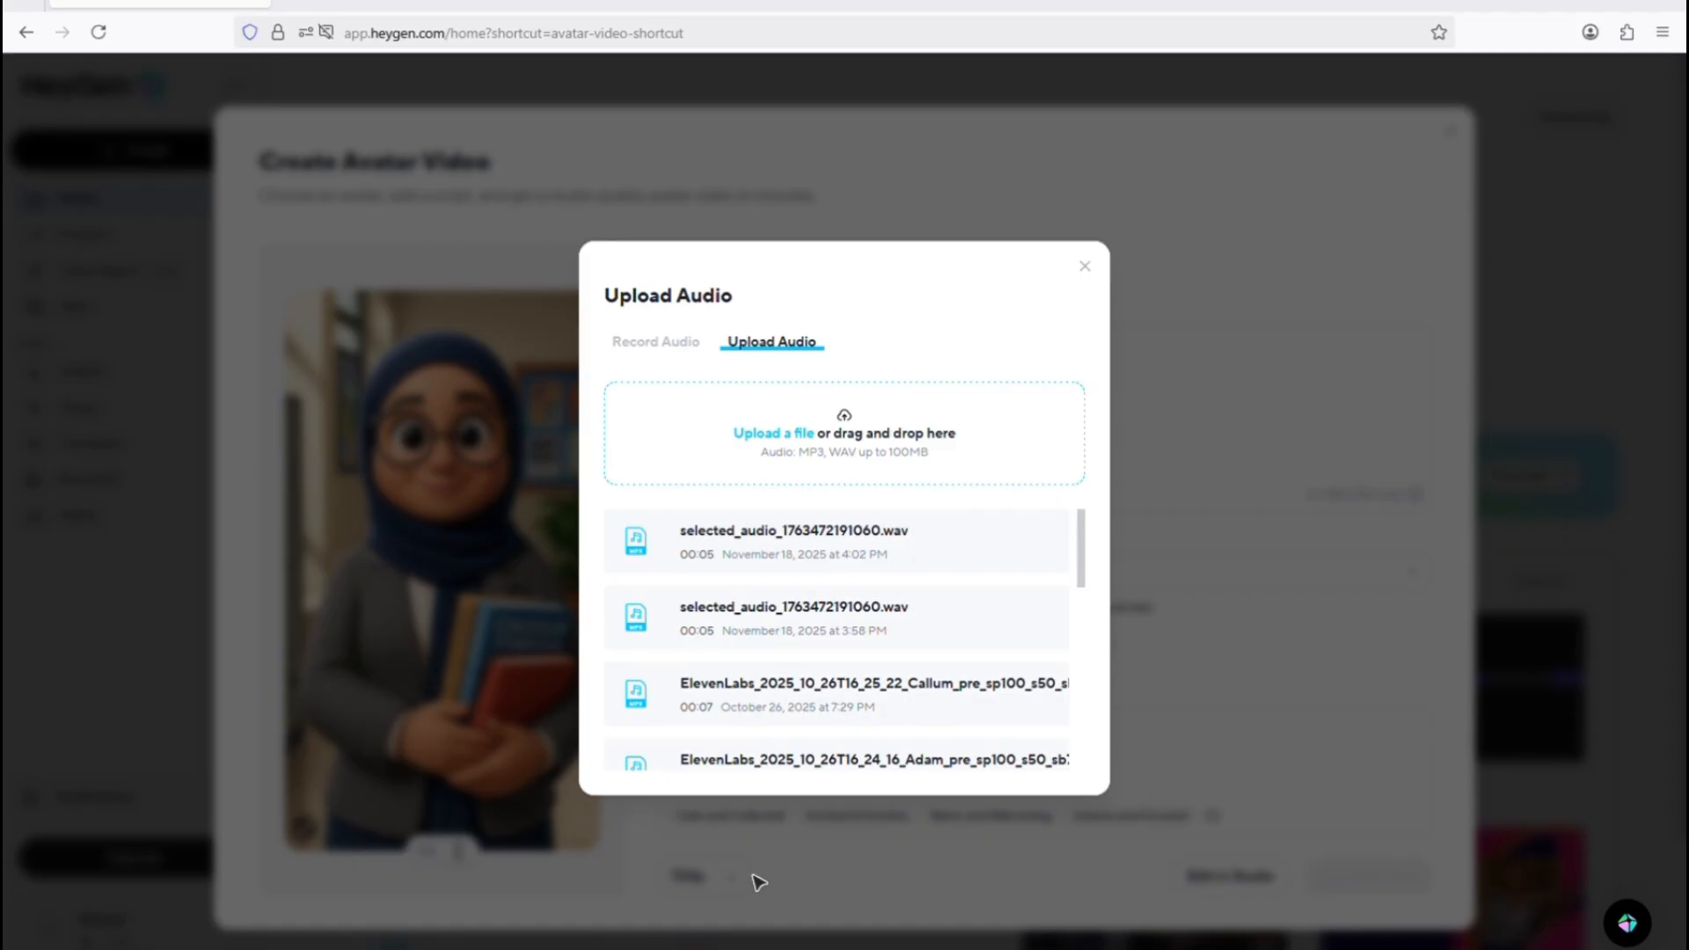
click(1067, 708)
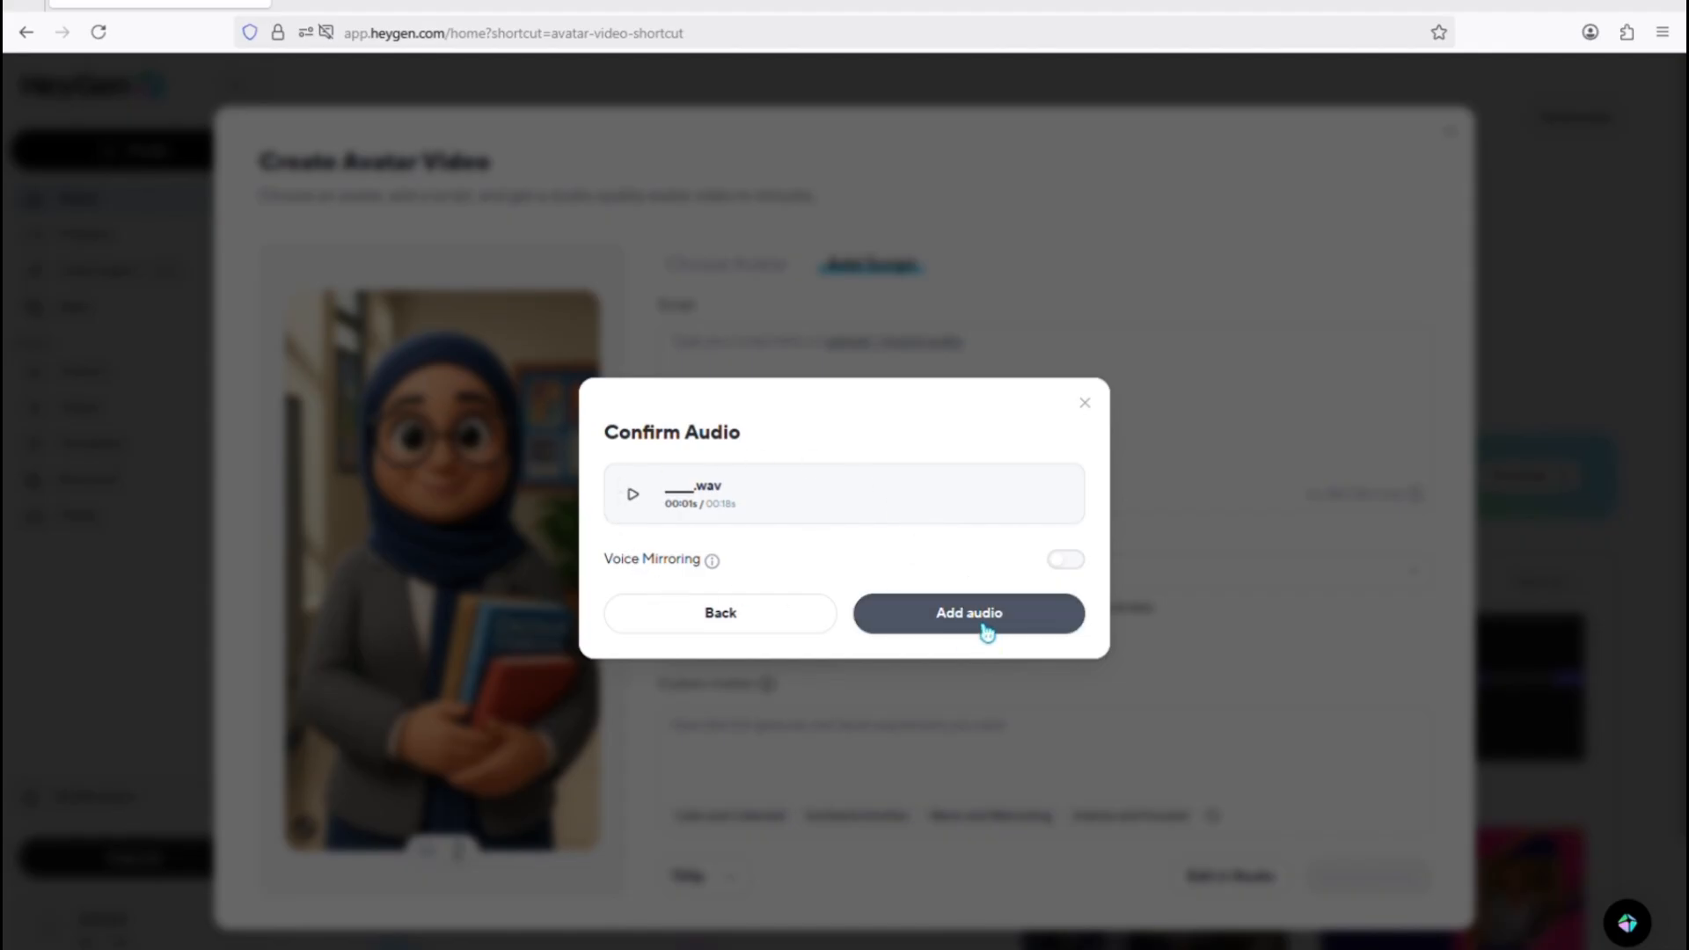
click(985, 627)
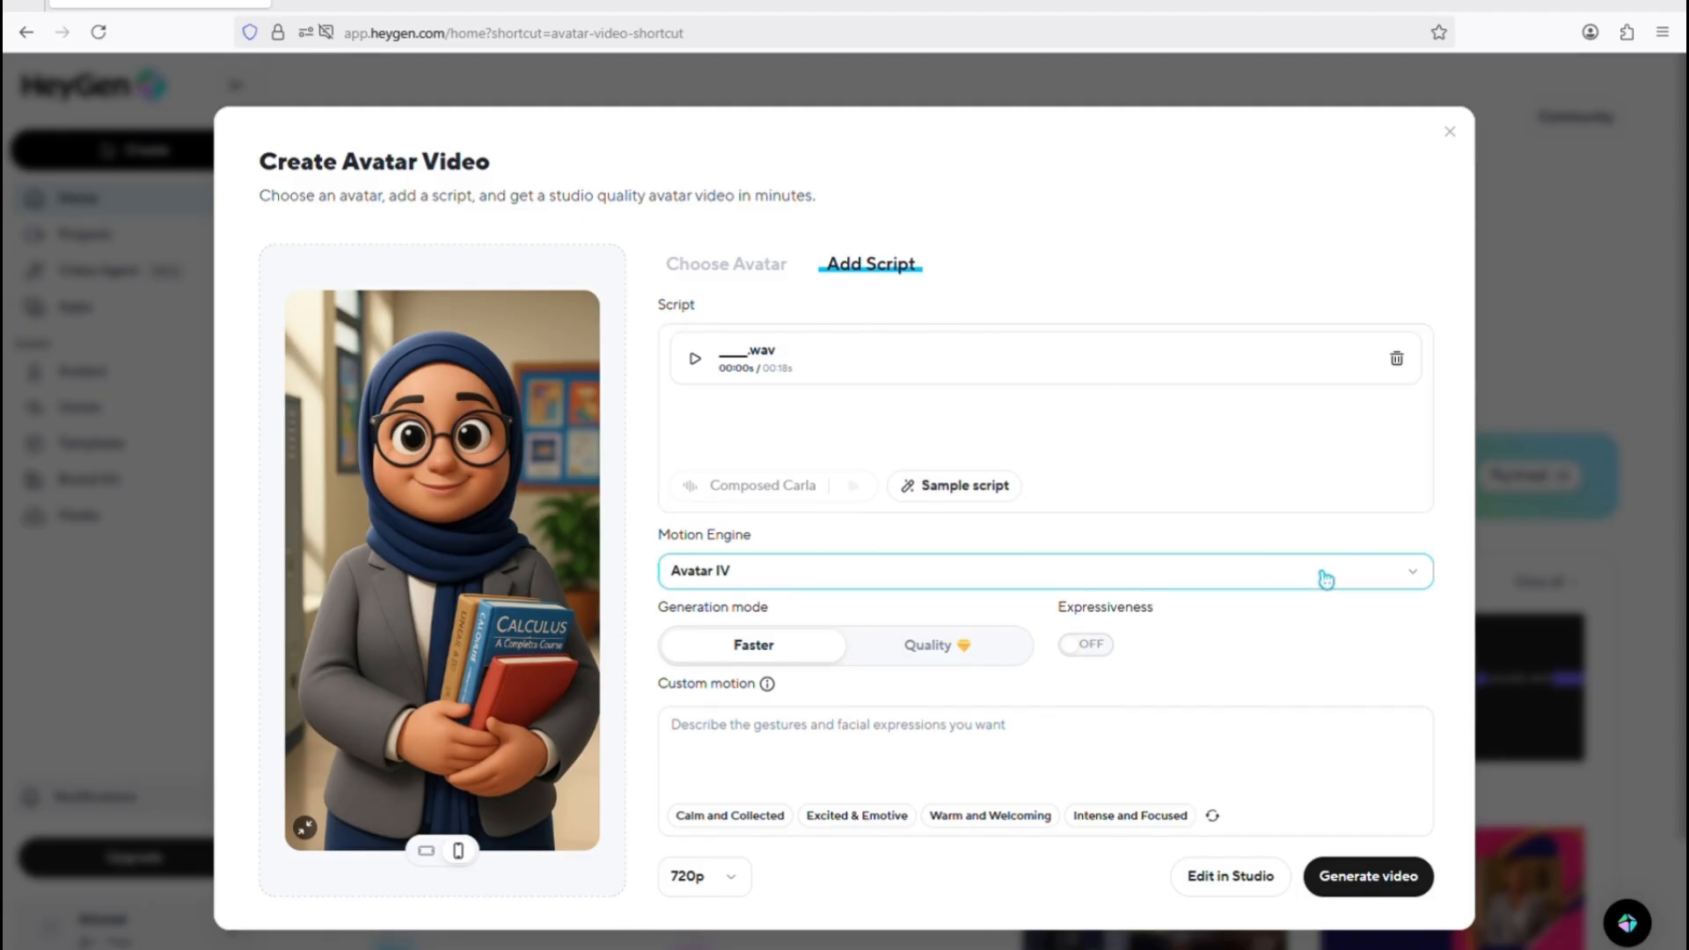
Set the motion engine to Avatar Unlimited and generate the avatar video at 720p
click(755, 572)
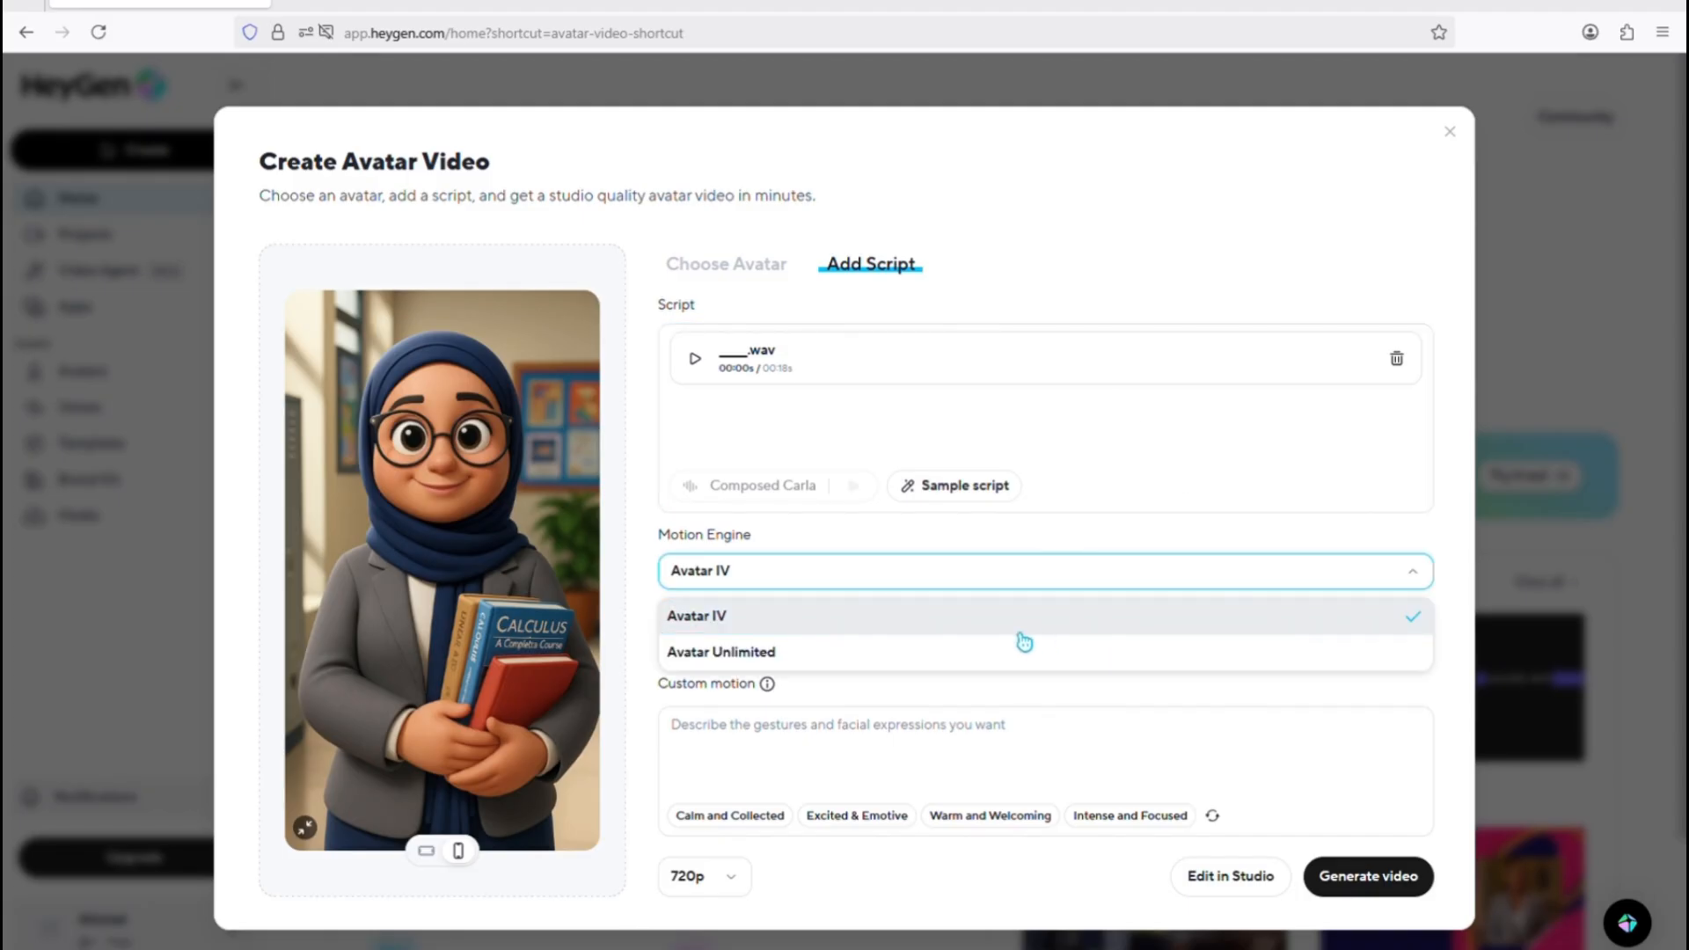
click(863, 674)
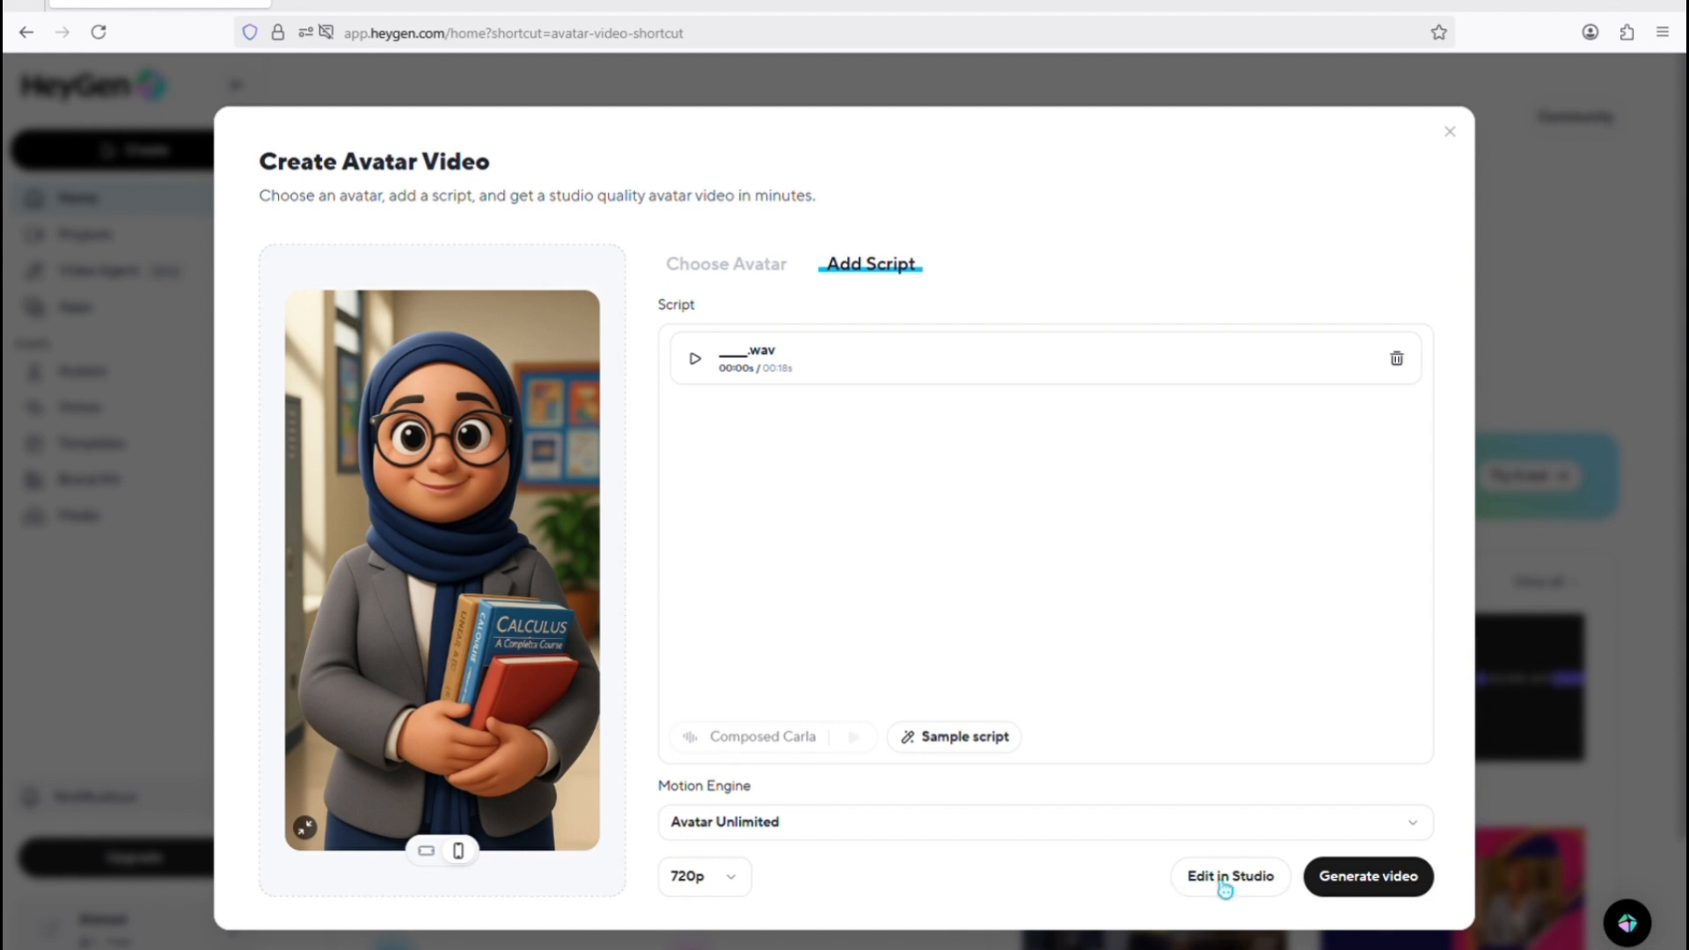
click(1395, 883)
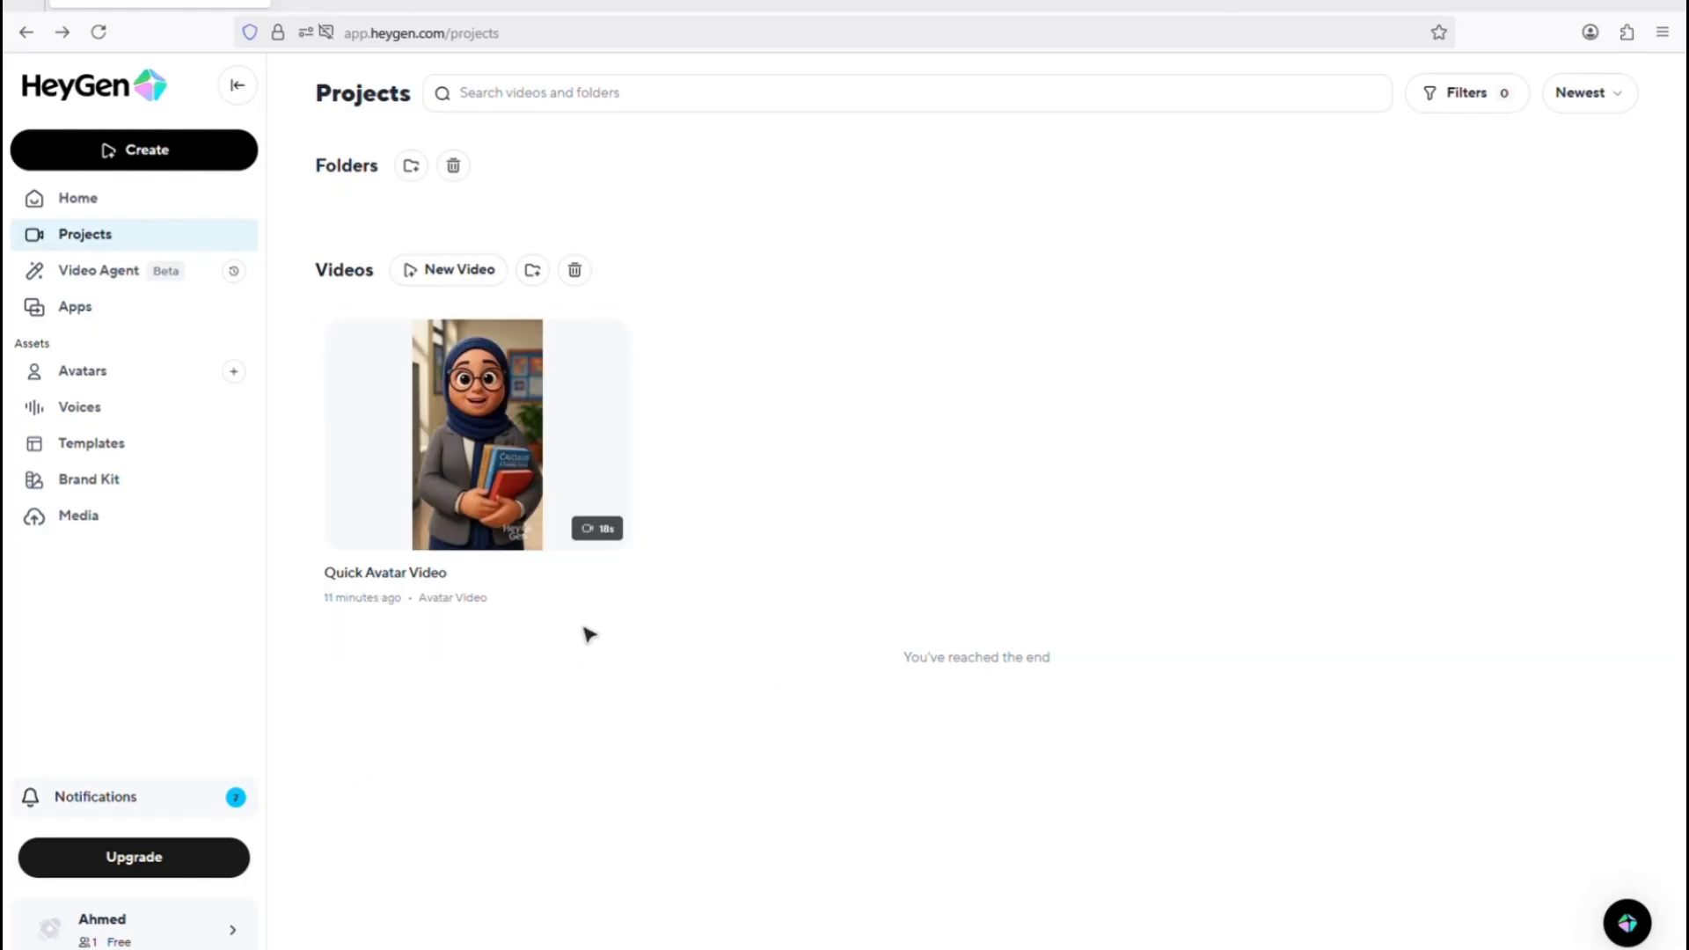
Open the finished Quick Avatar Video, play it through and return to the projects list
click(485, 452)
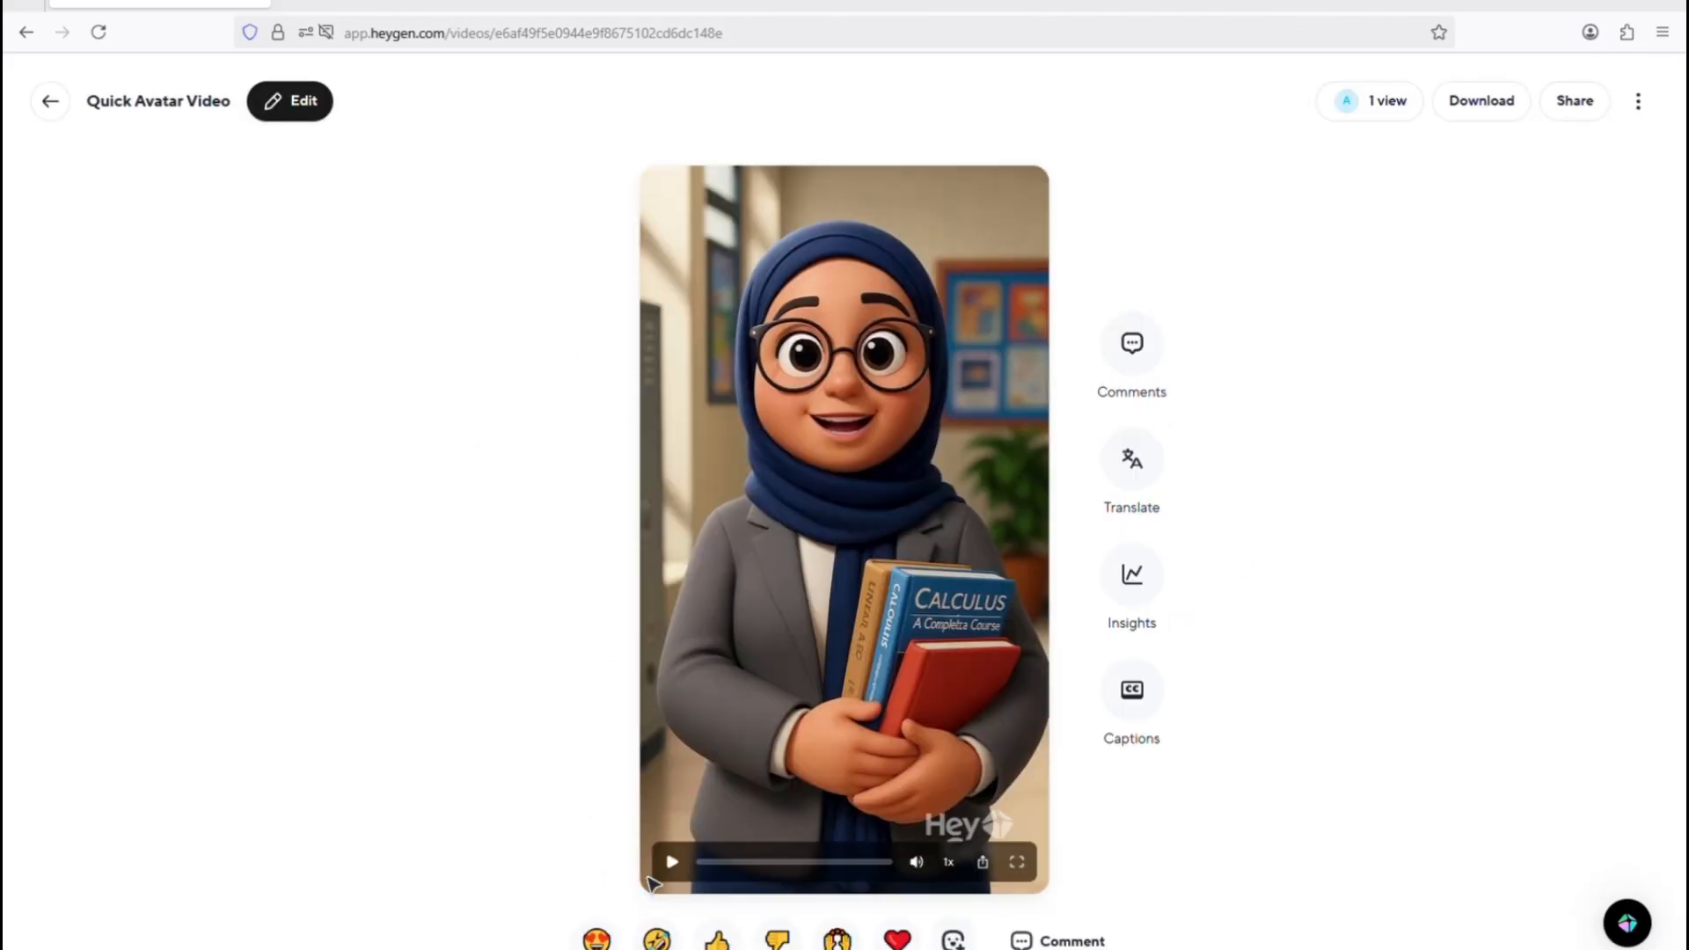
click(673, 862)
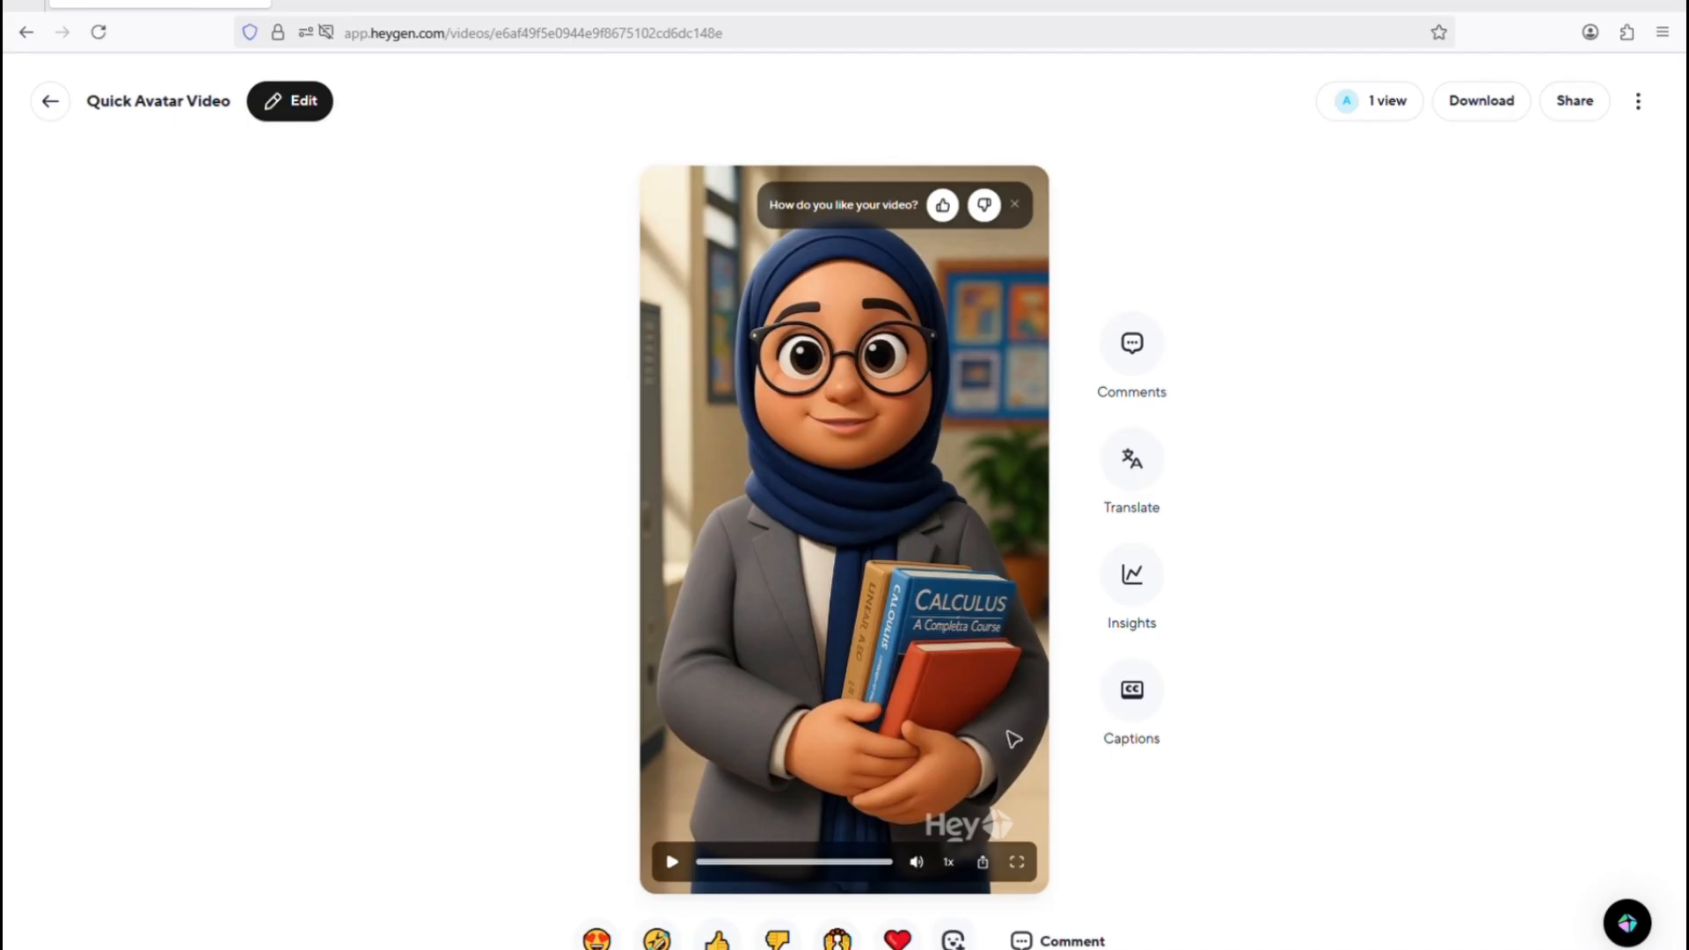
click(63, 127)
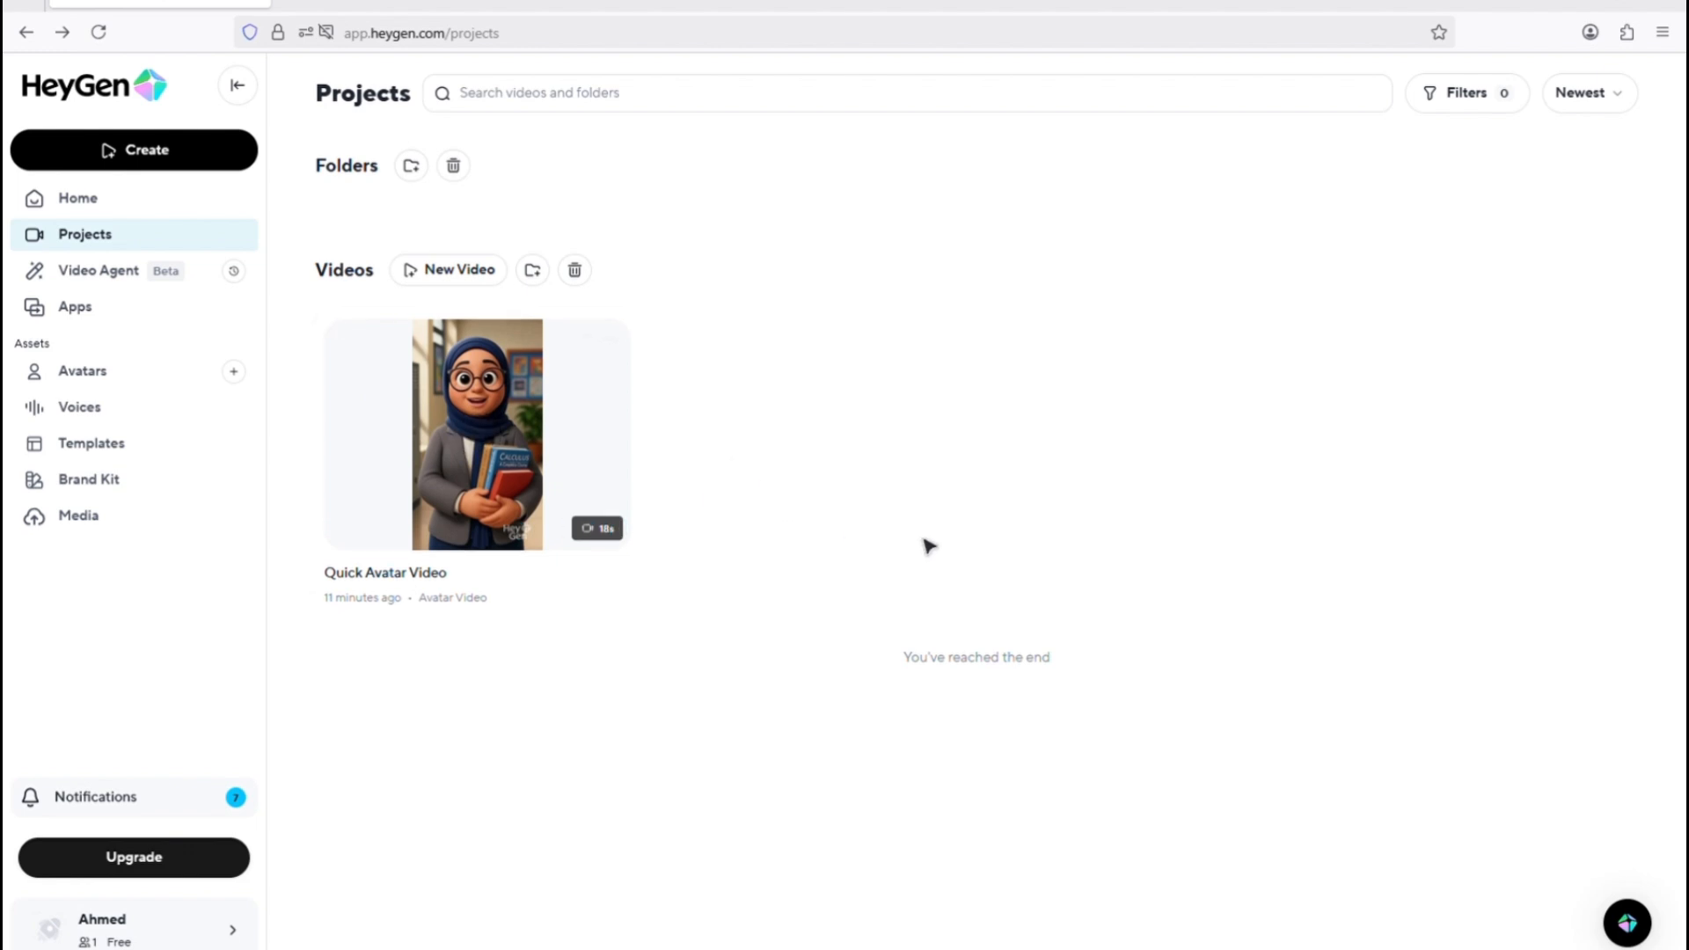
Download the Quick Avatar Video from its entry in the projects list
click(620, 350)
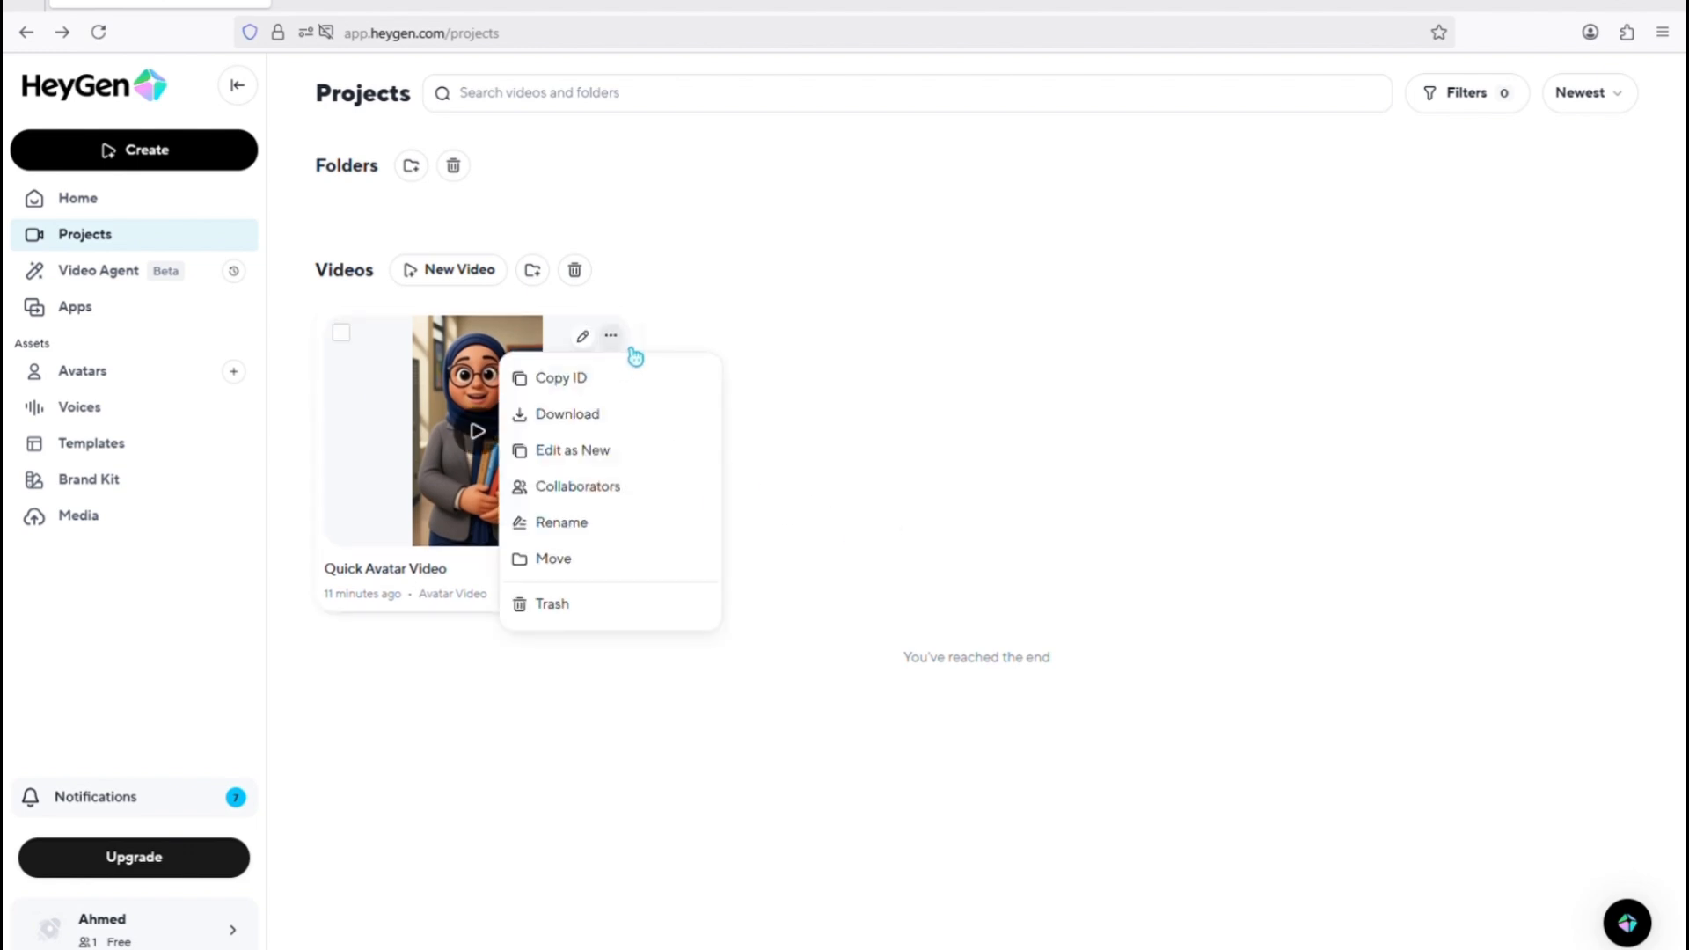
click(608, 333)
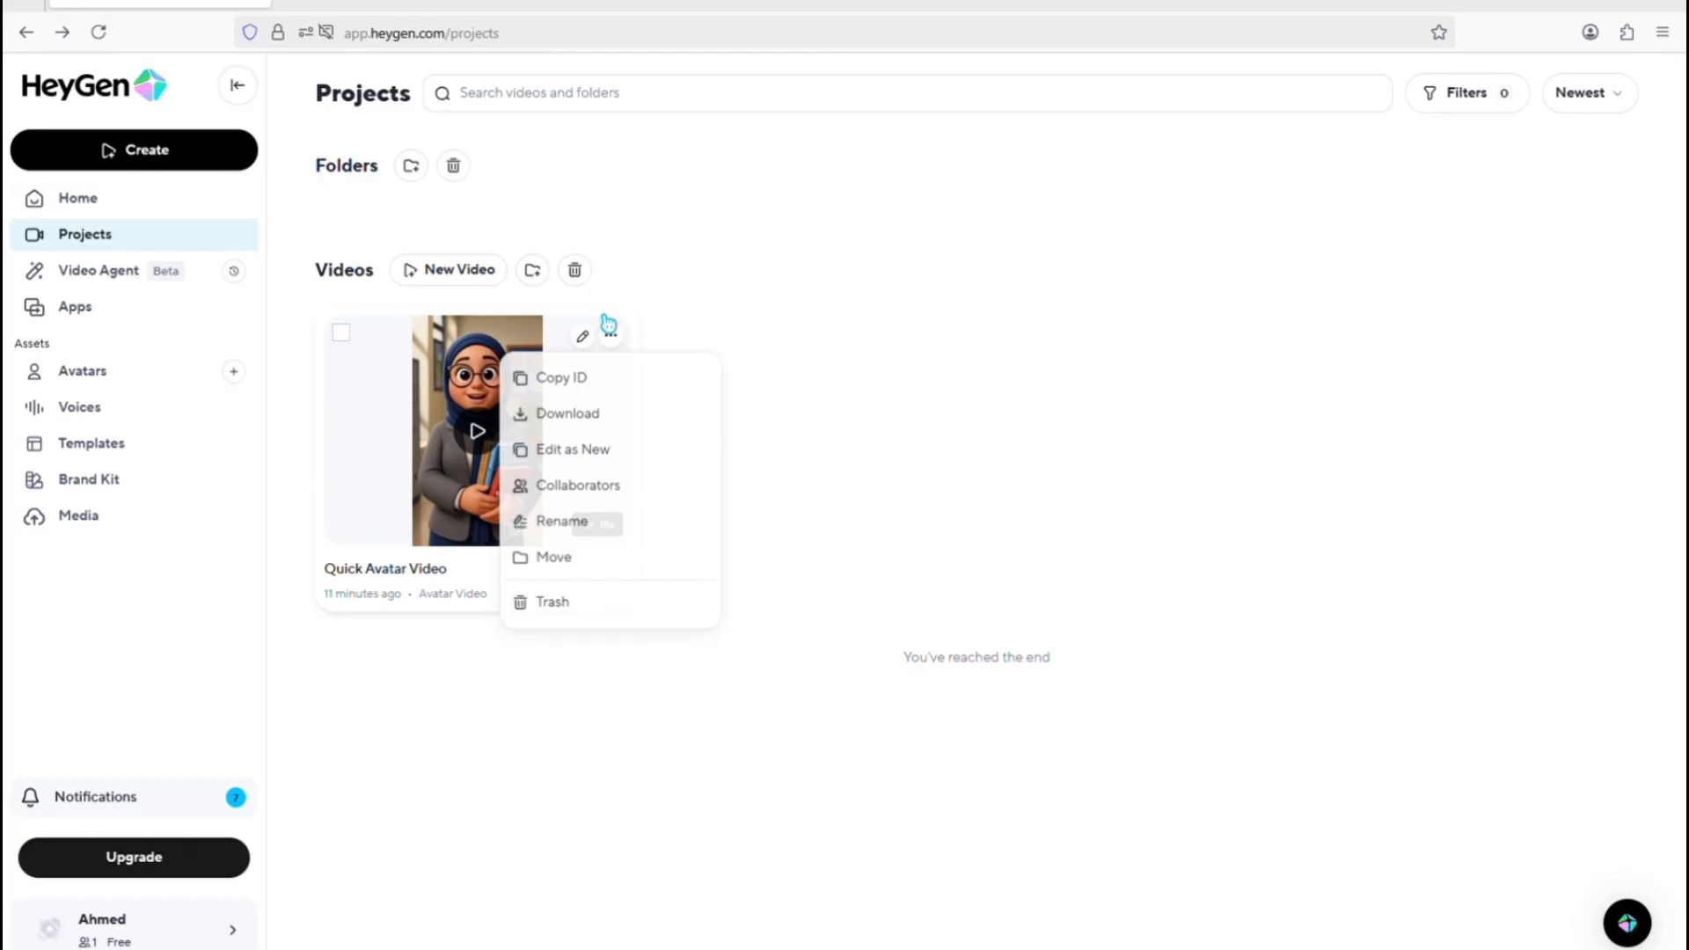
click(613, 421)
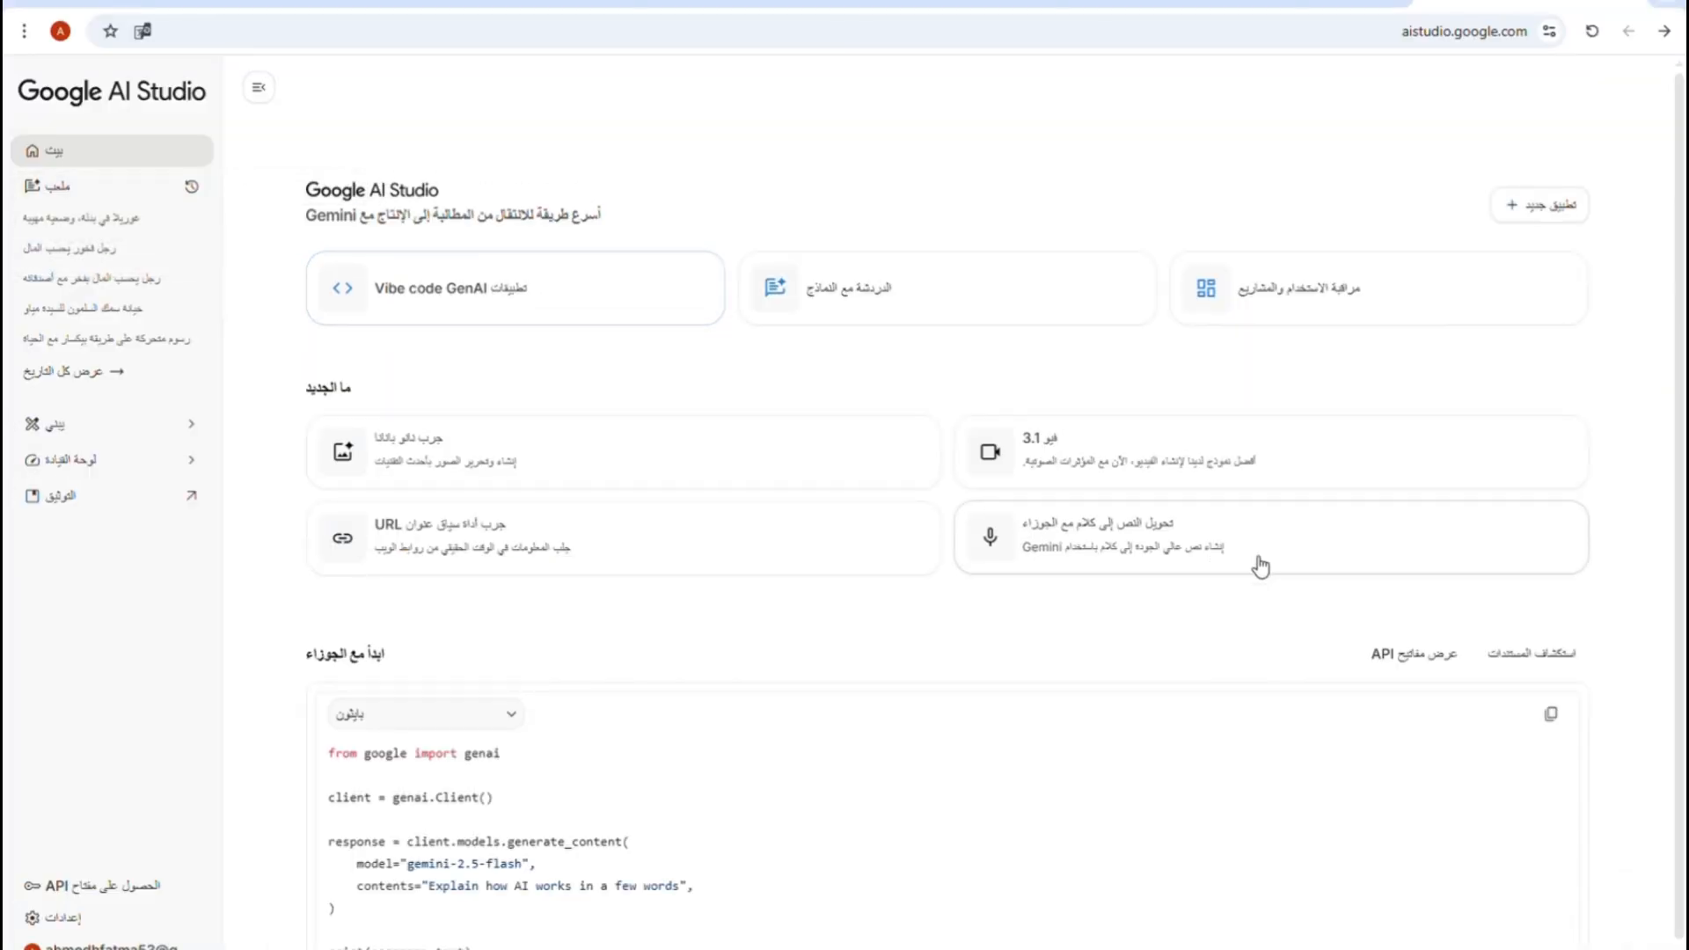
Switch to Google AI Studio and open Gemini speech generation, with single-speaker audio and the Kore voice
click(1125, 552)
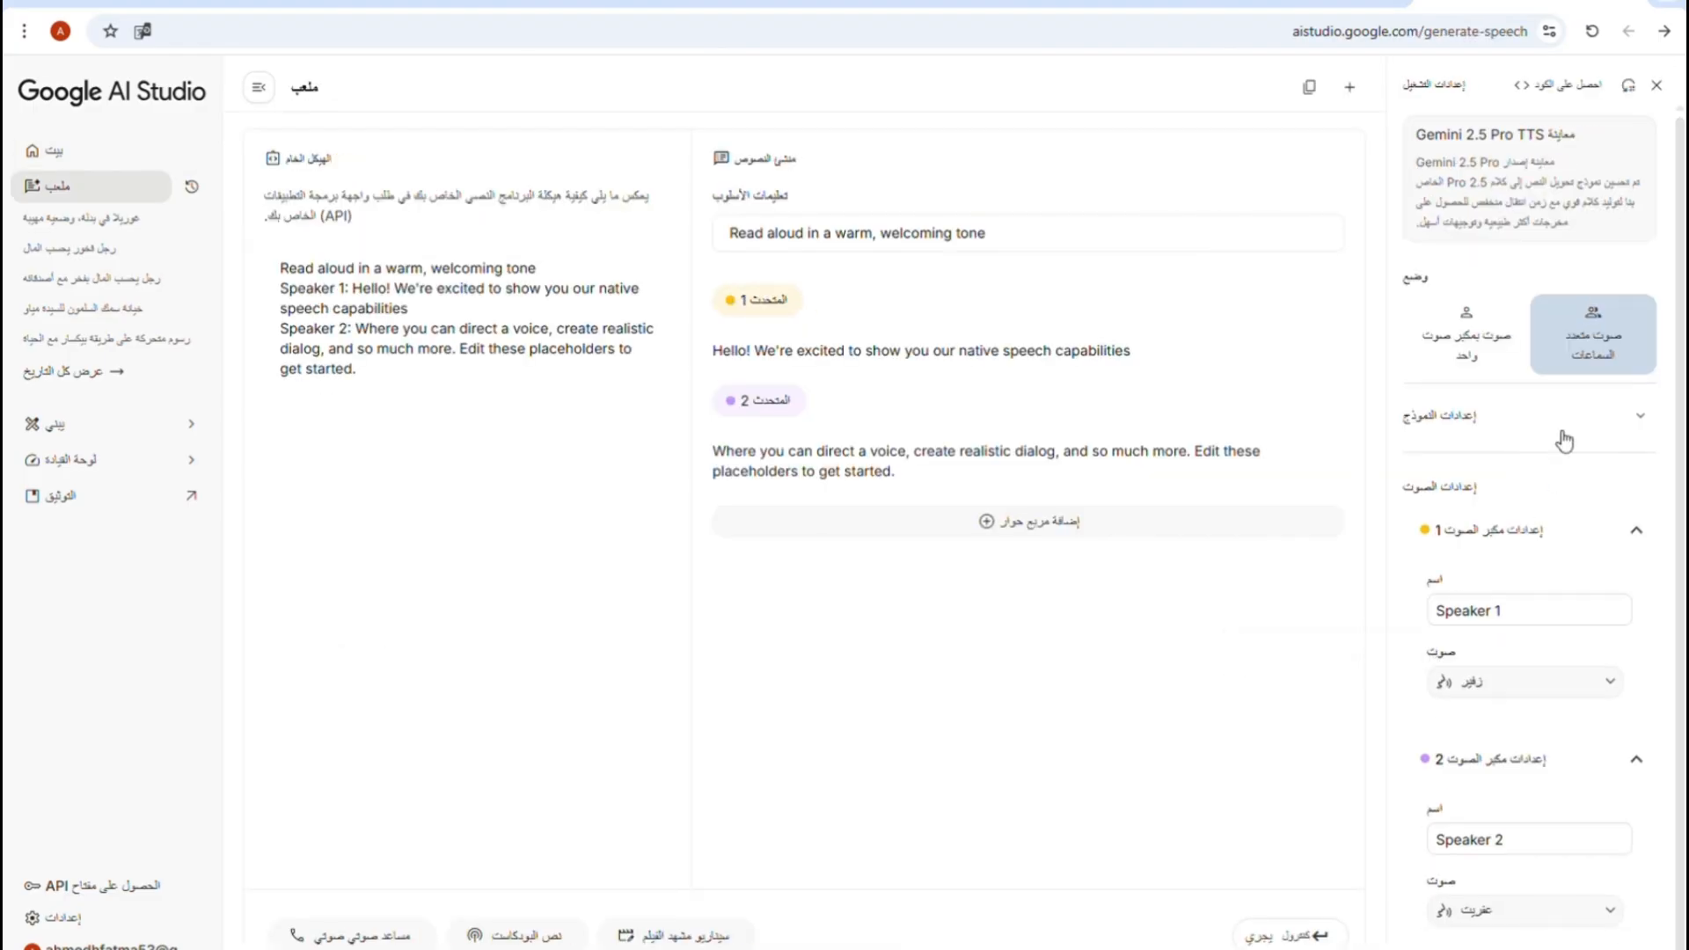
click(1492, 336)
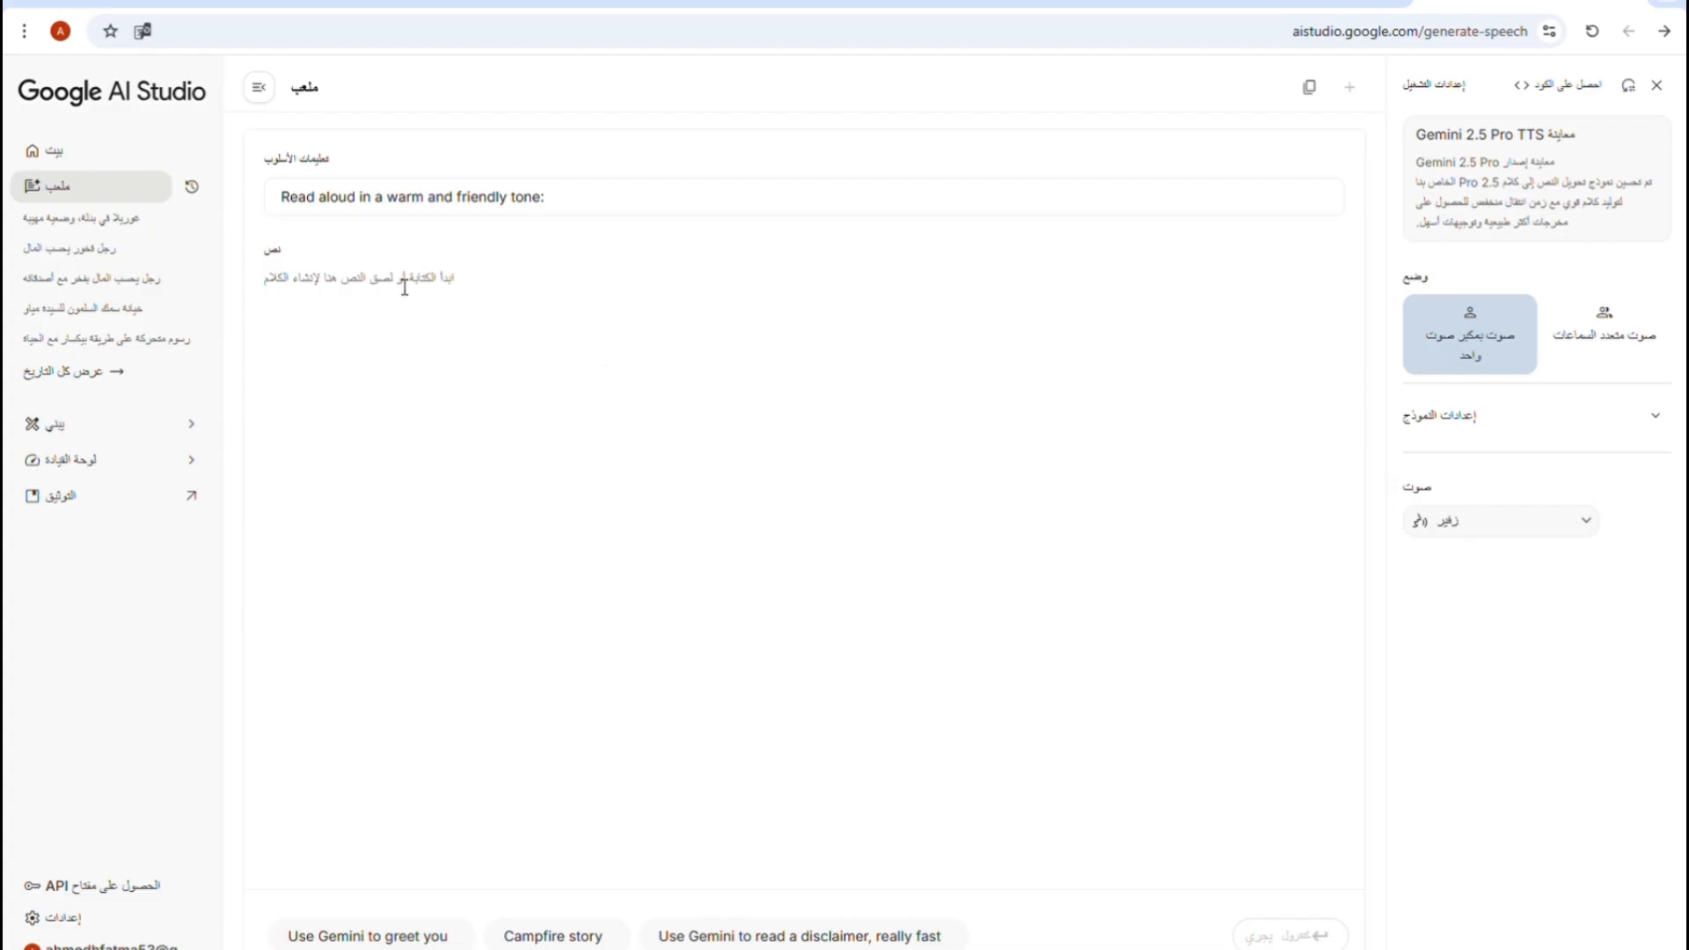
click(1515, 523)
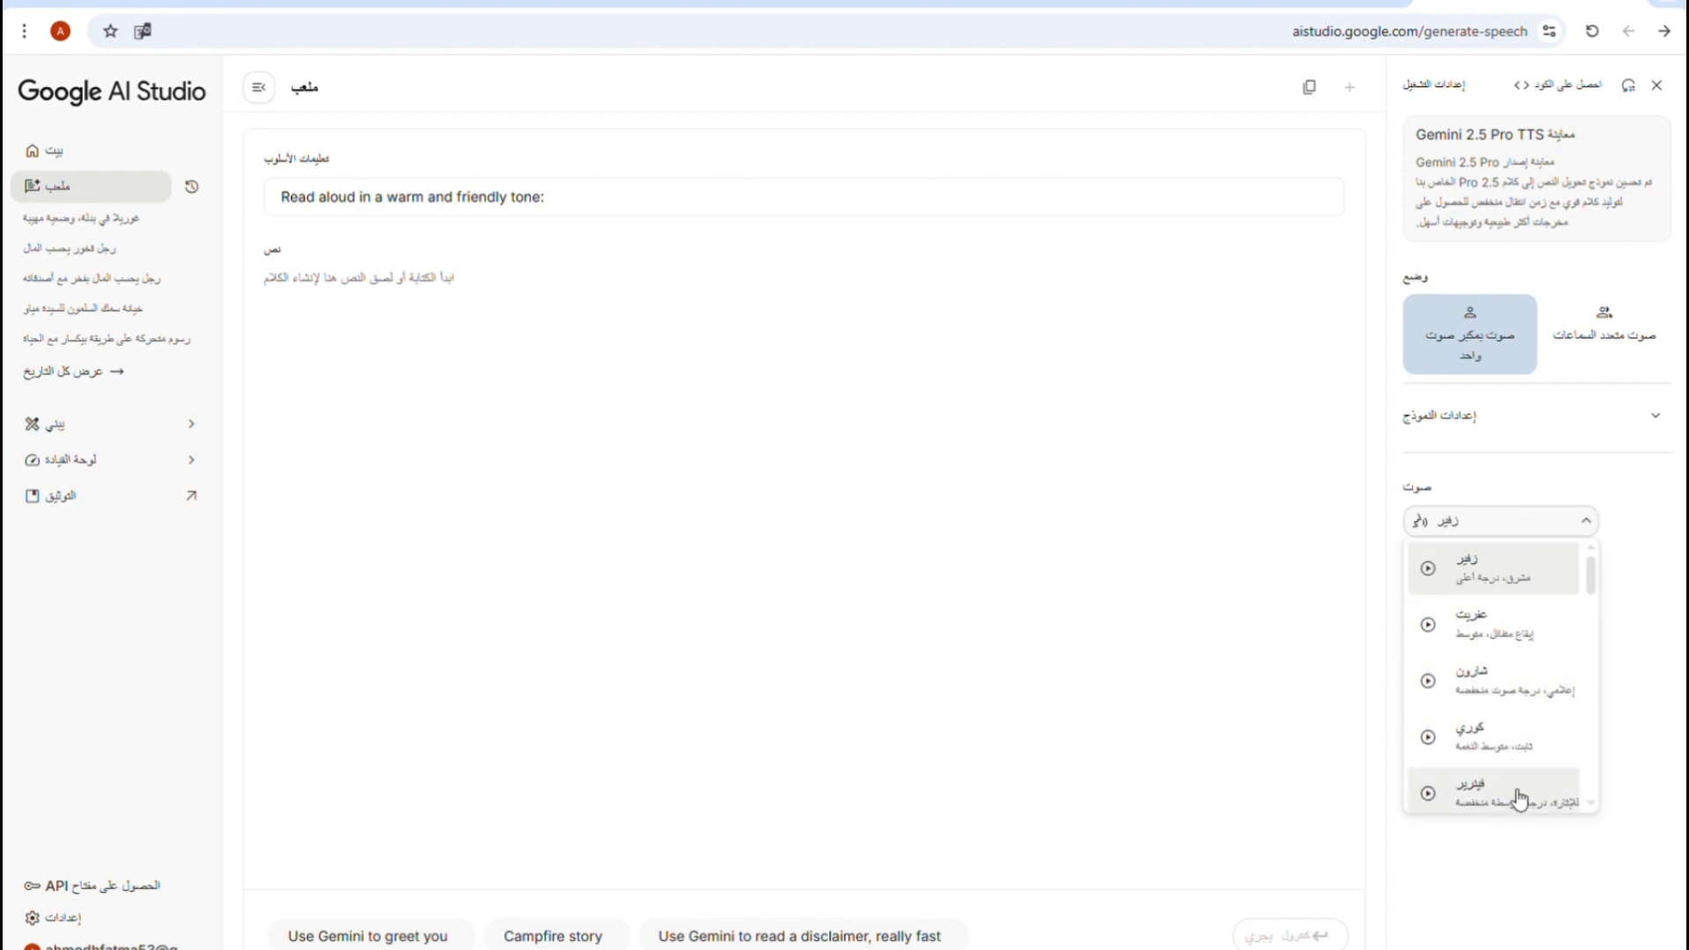
click(1305, 648)
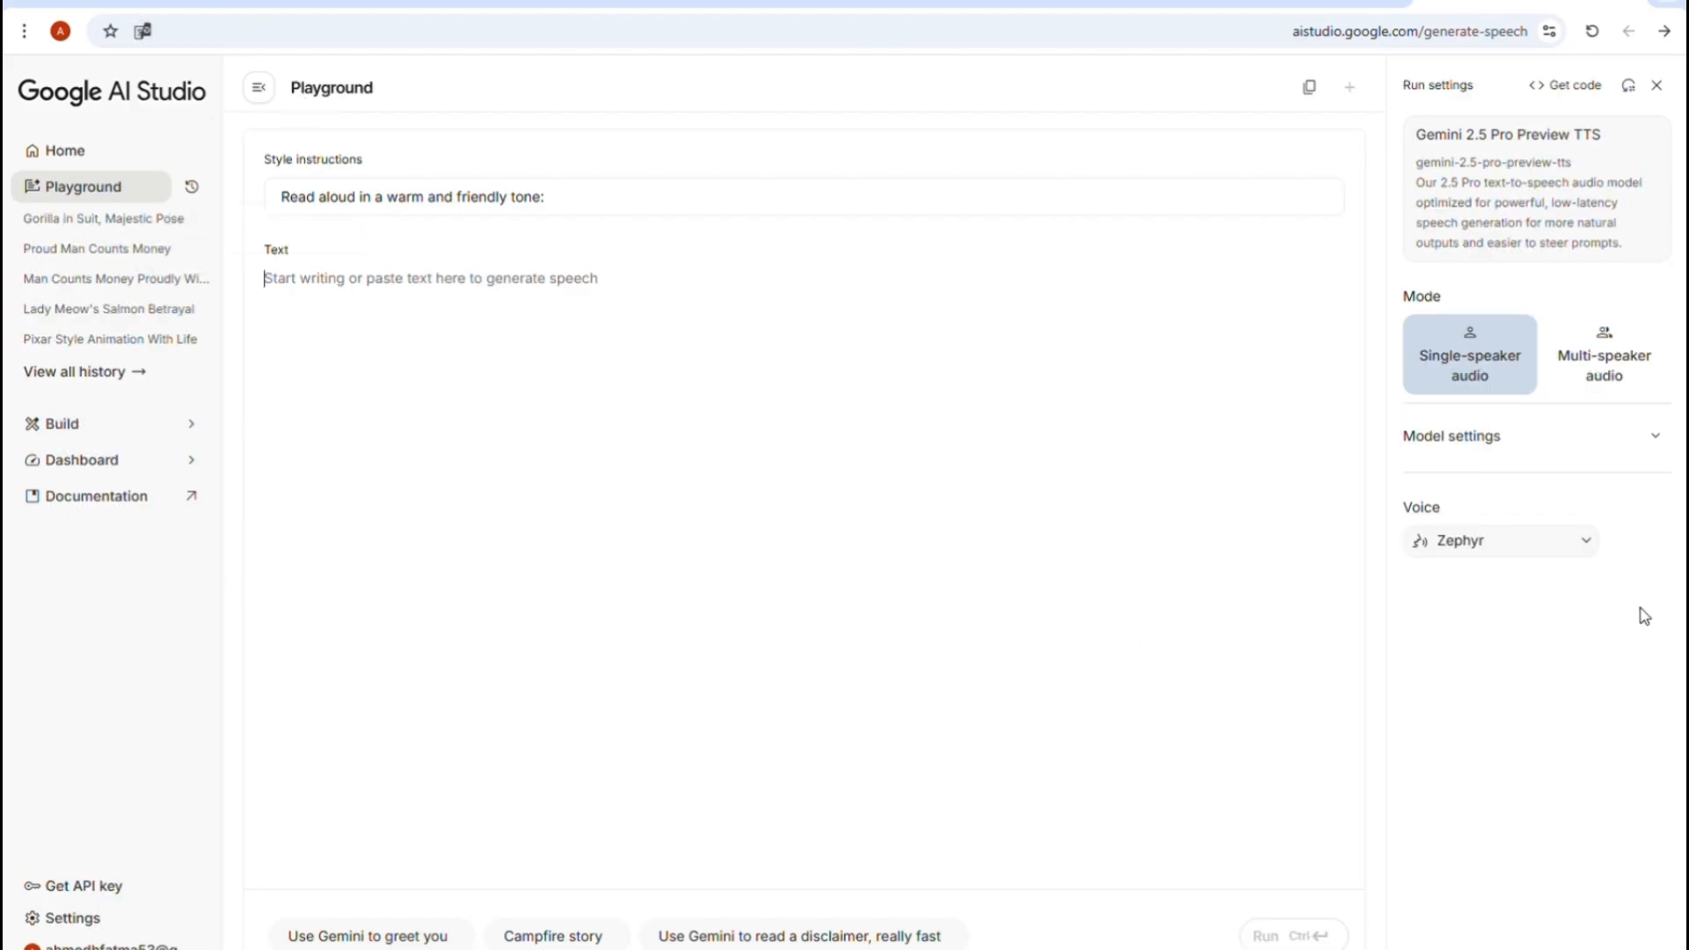
click(1561, 554)
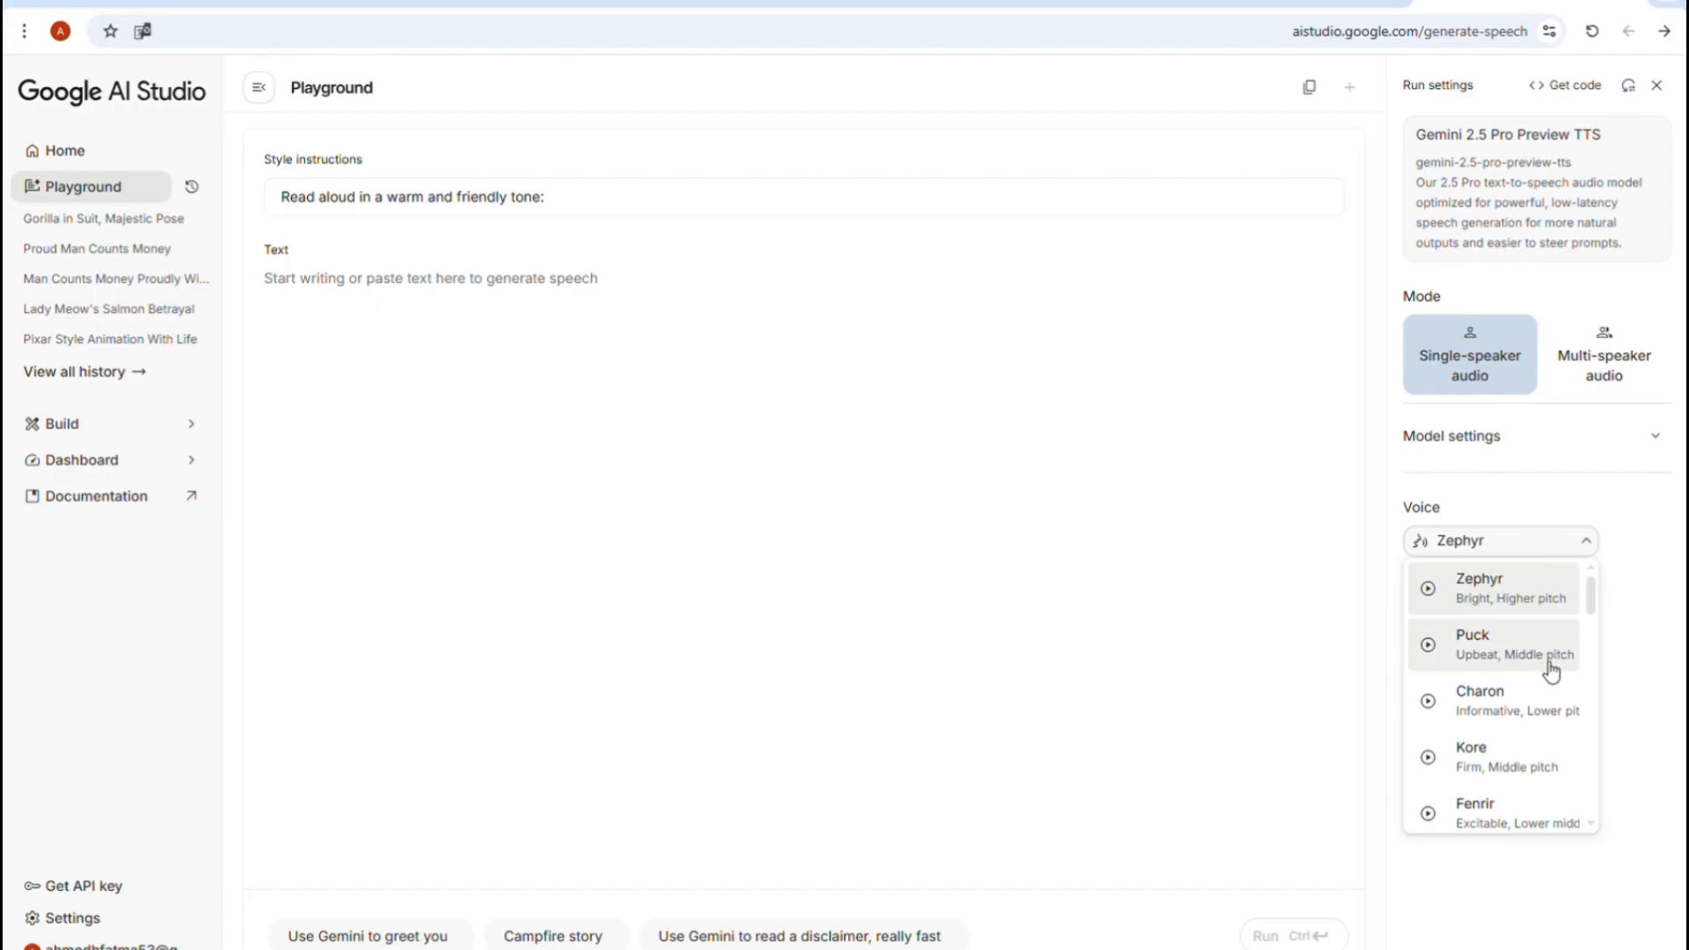
click(1526, 765)
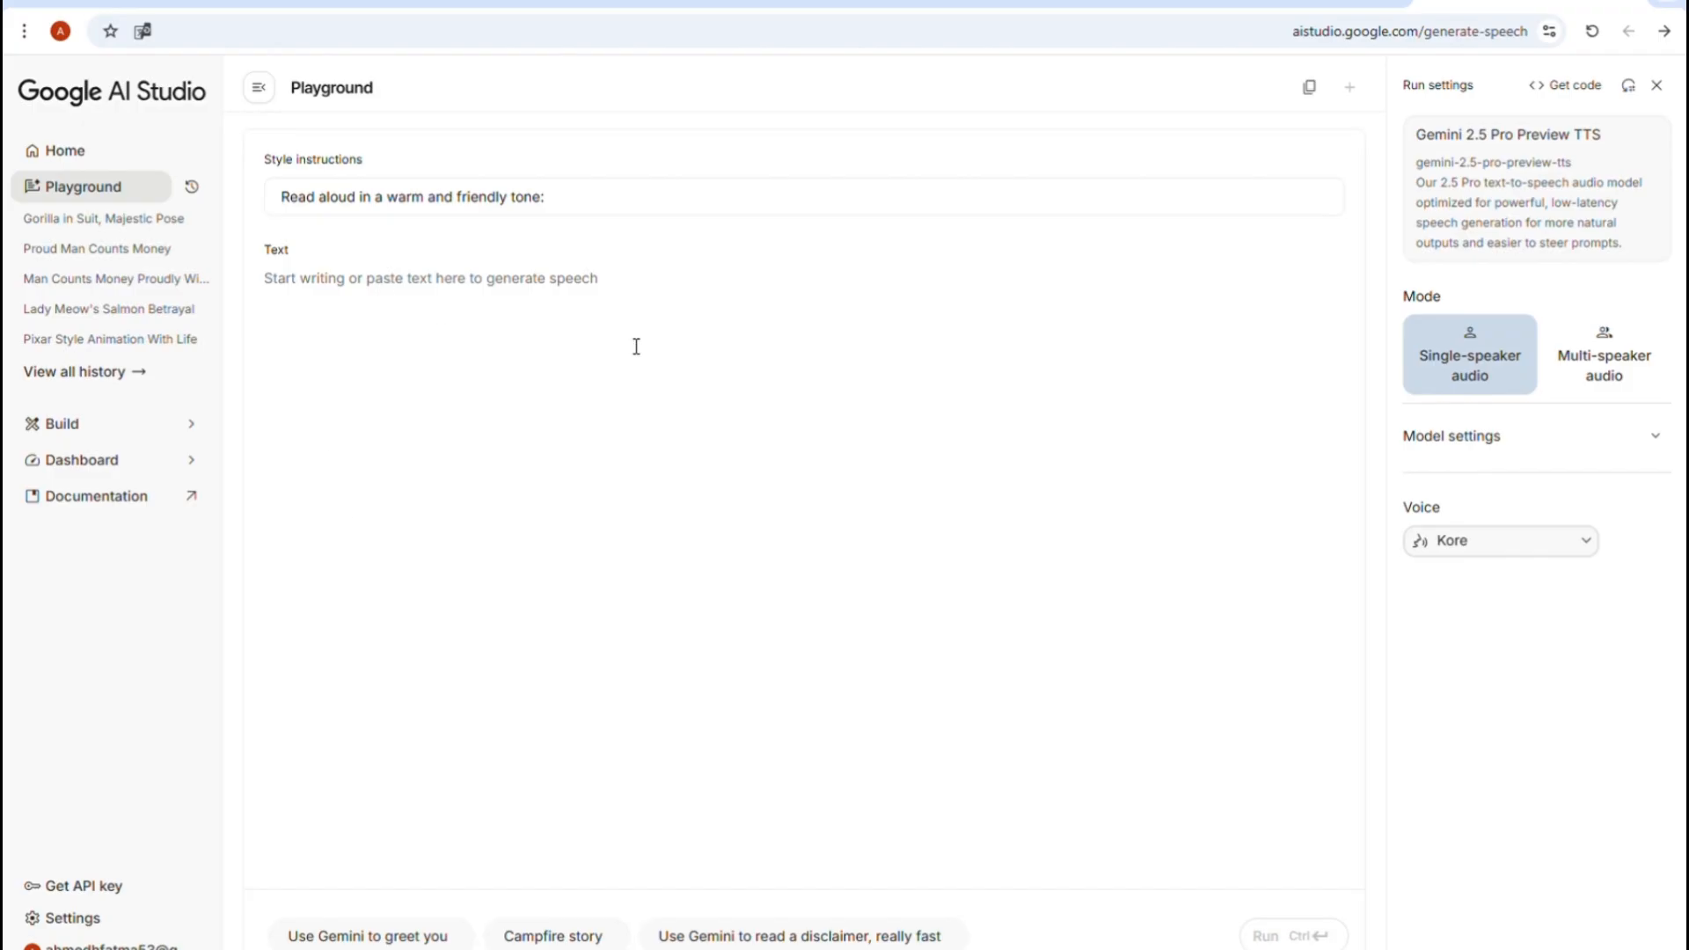
Generate speech from the pasted Arabic script and download the resulting audio
click(602, 300)
key(ctrl+v)
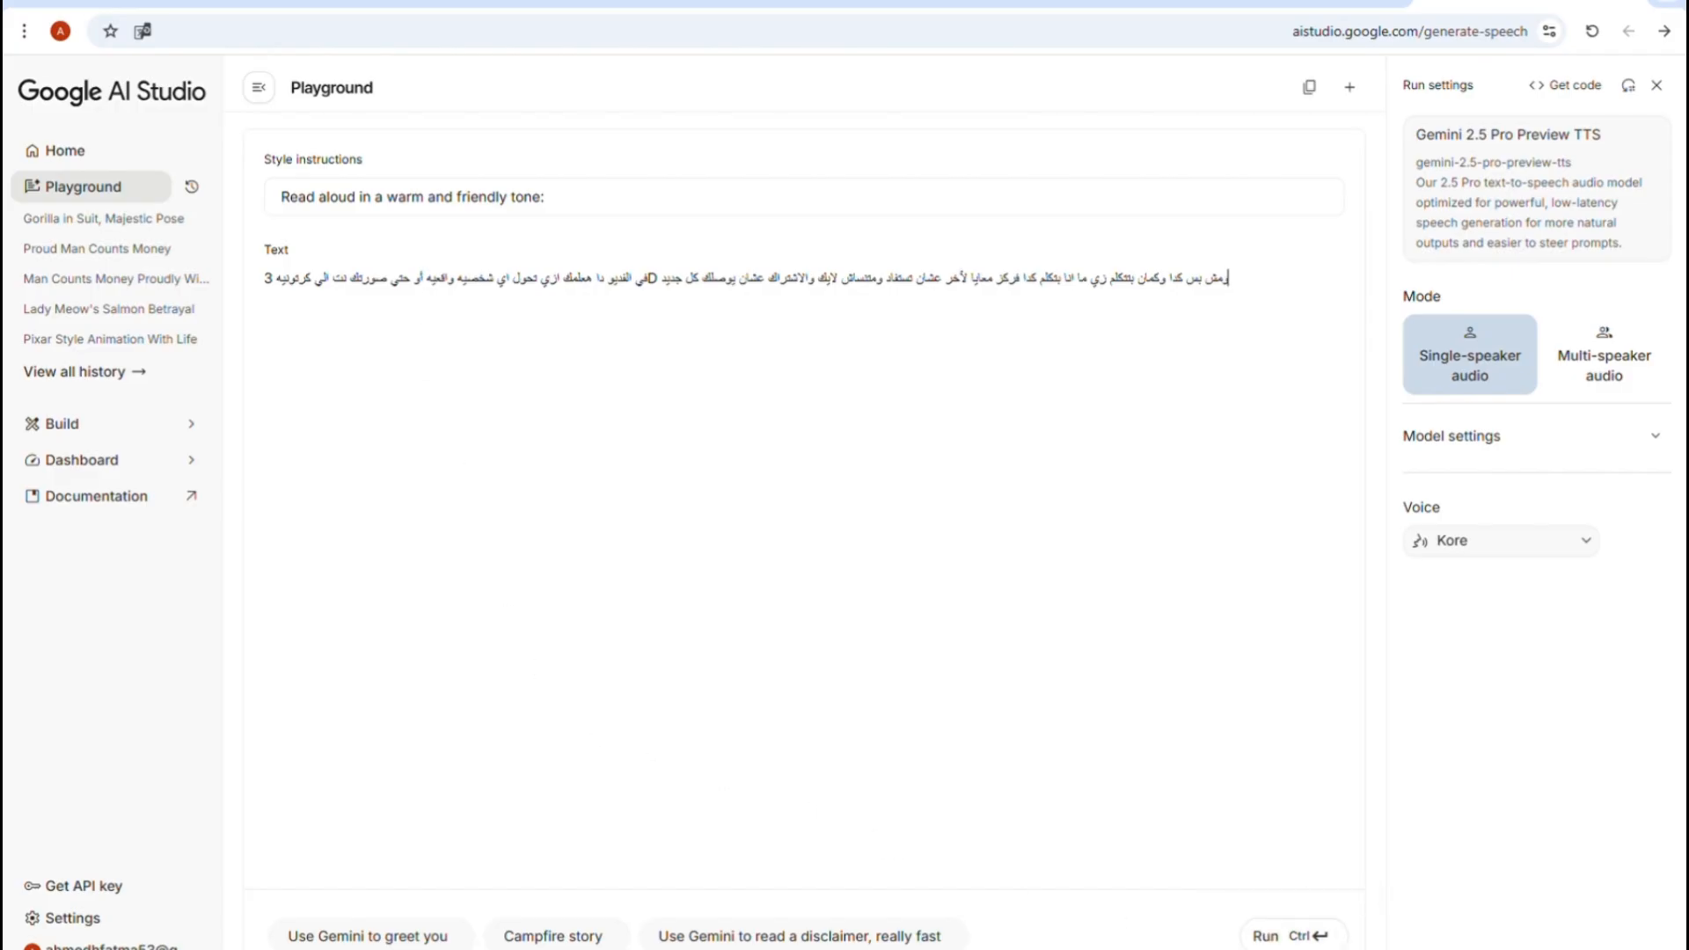
key(ctrl+Return)
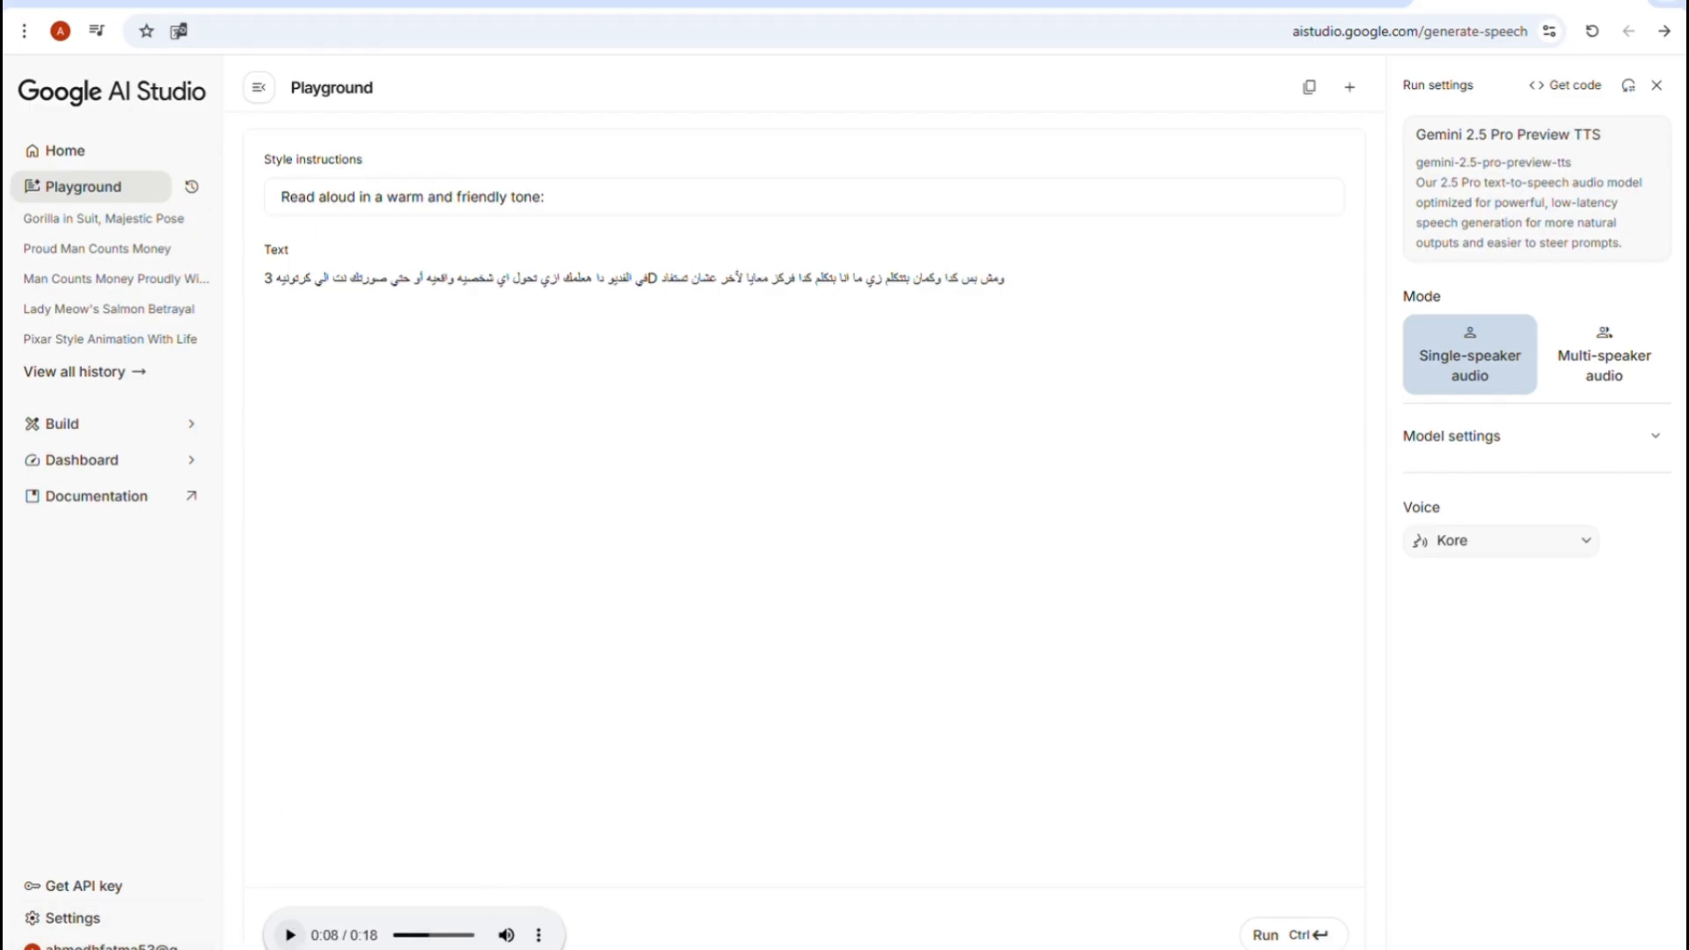
click(546, 937)
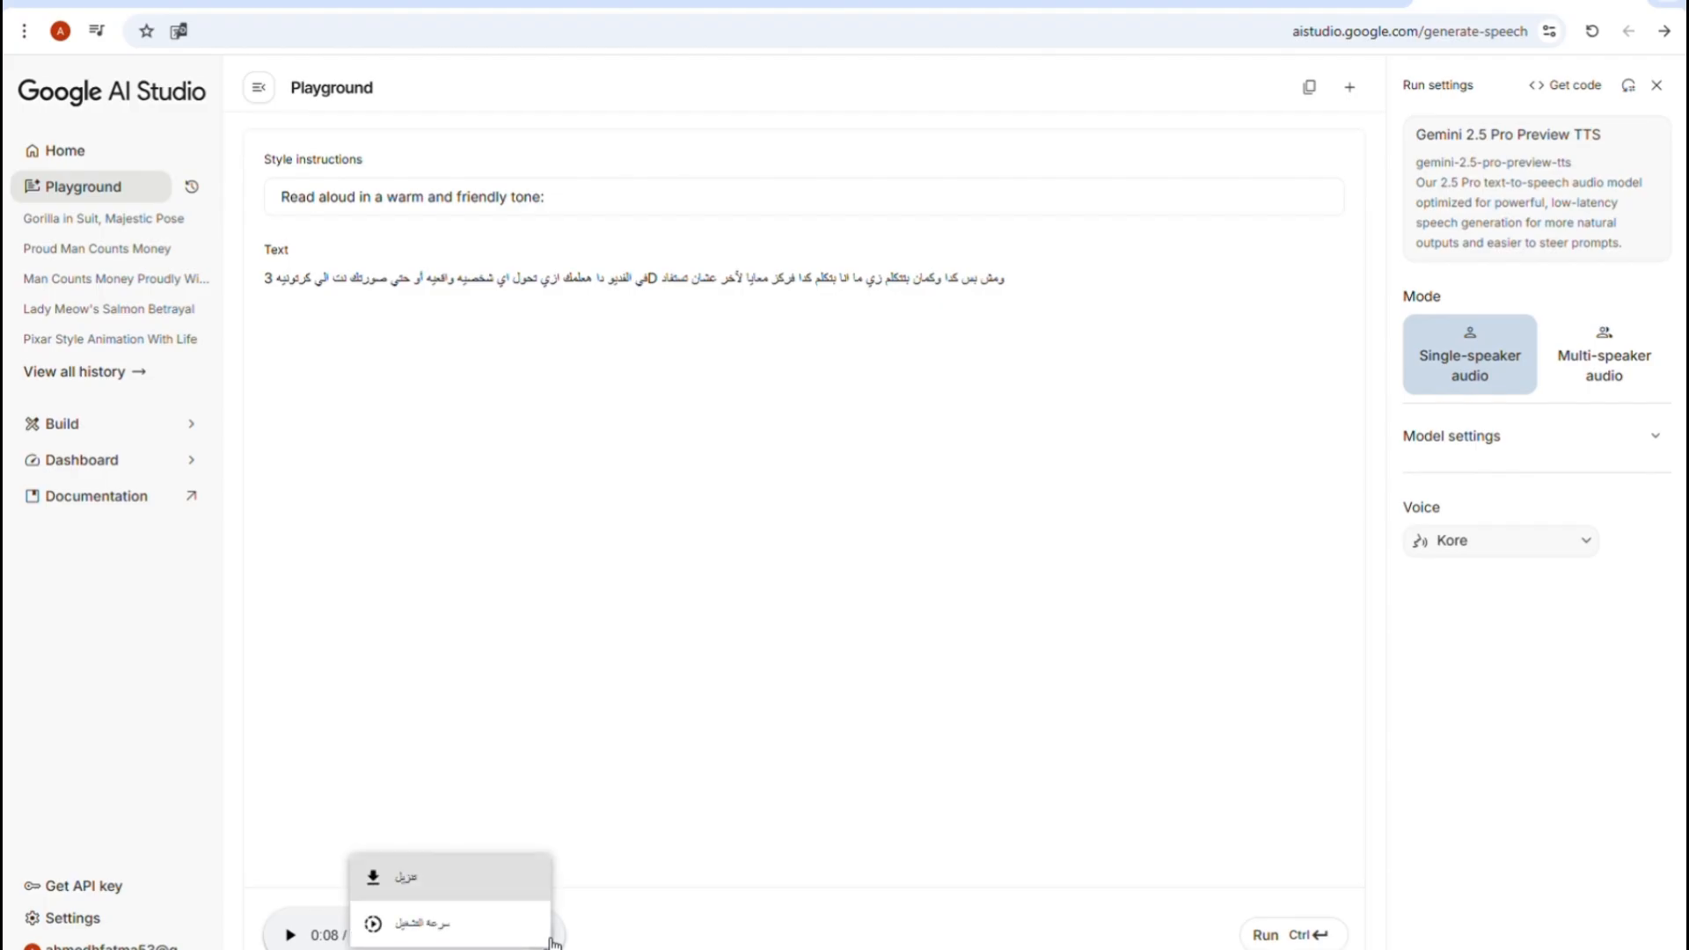
click(453, 889)
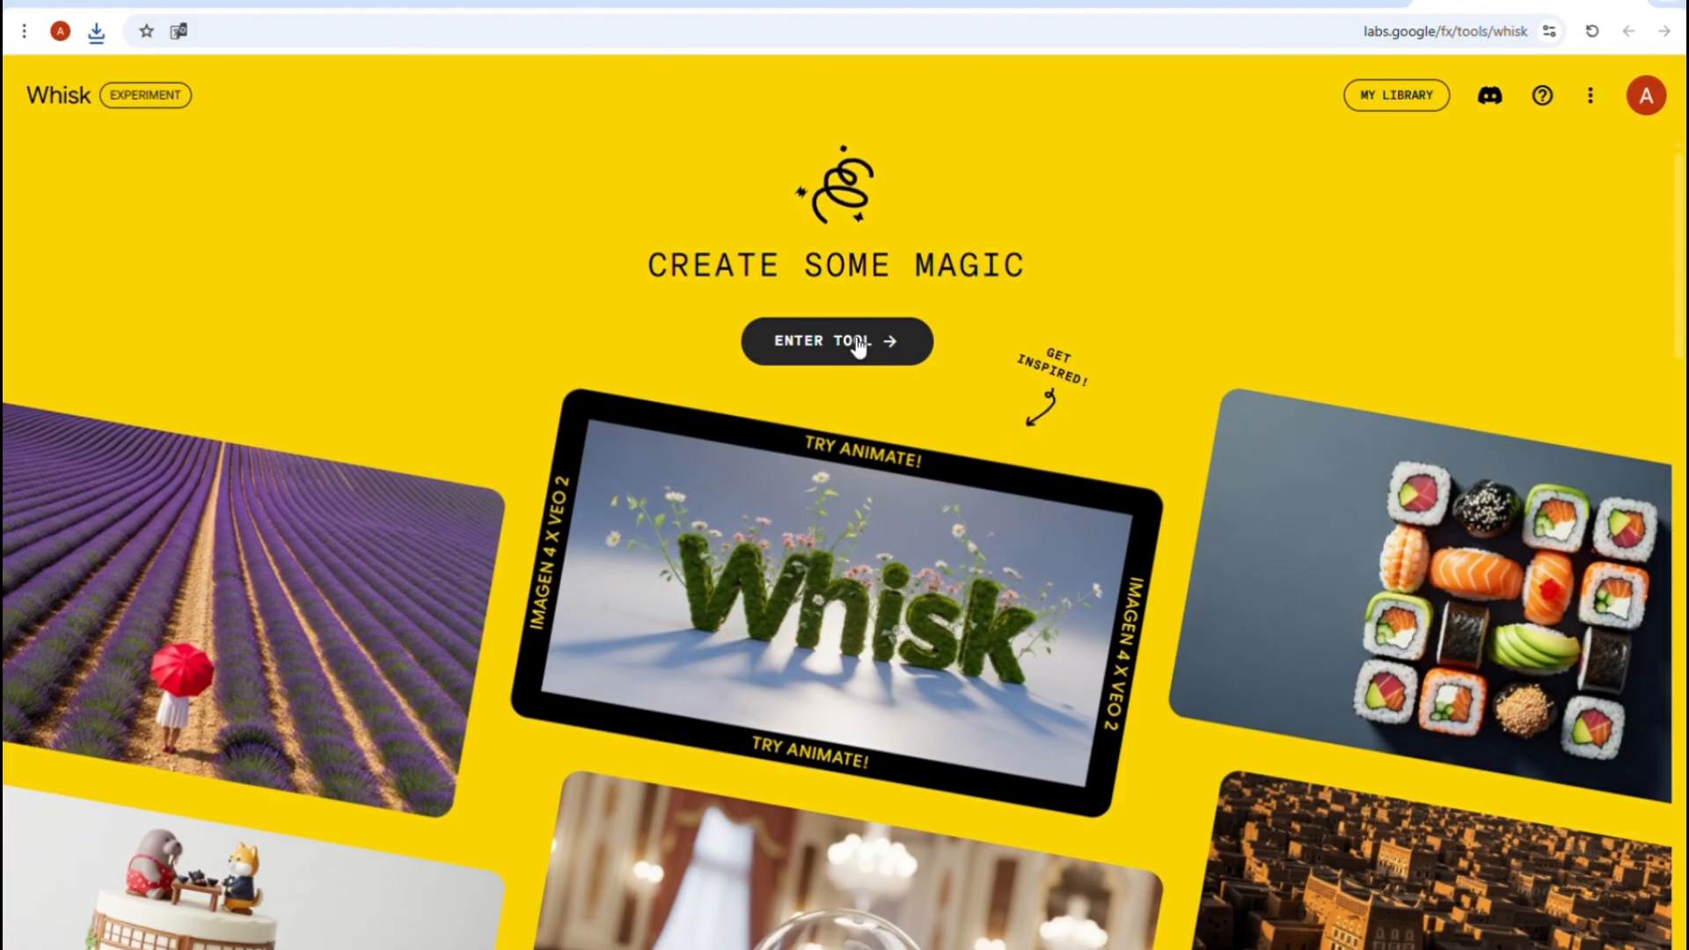
Enter the Whisk tool and write a prompt for a 3D cartoon-style woman in a blue floral galabeya sitting on a studio sofa
click(854, 343)
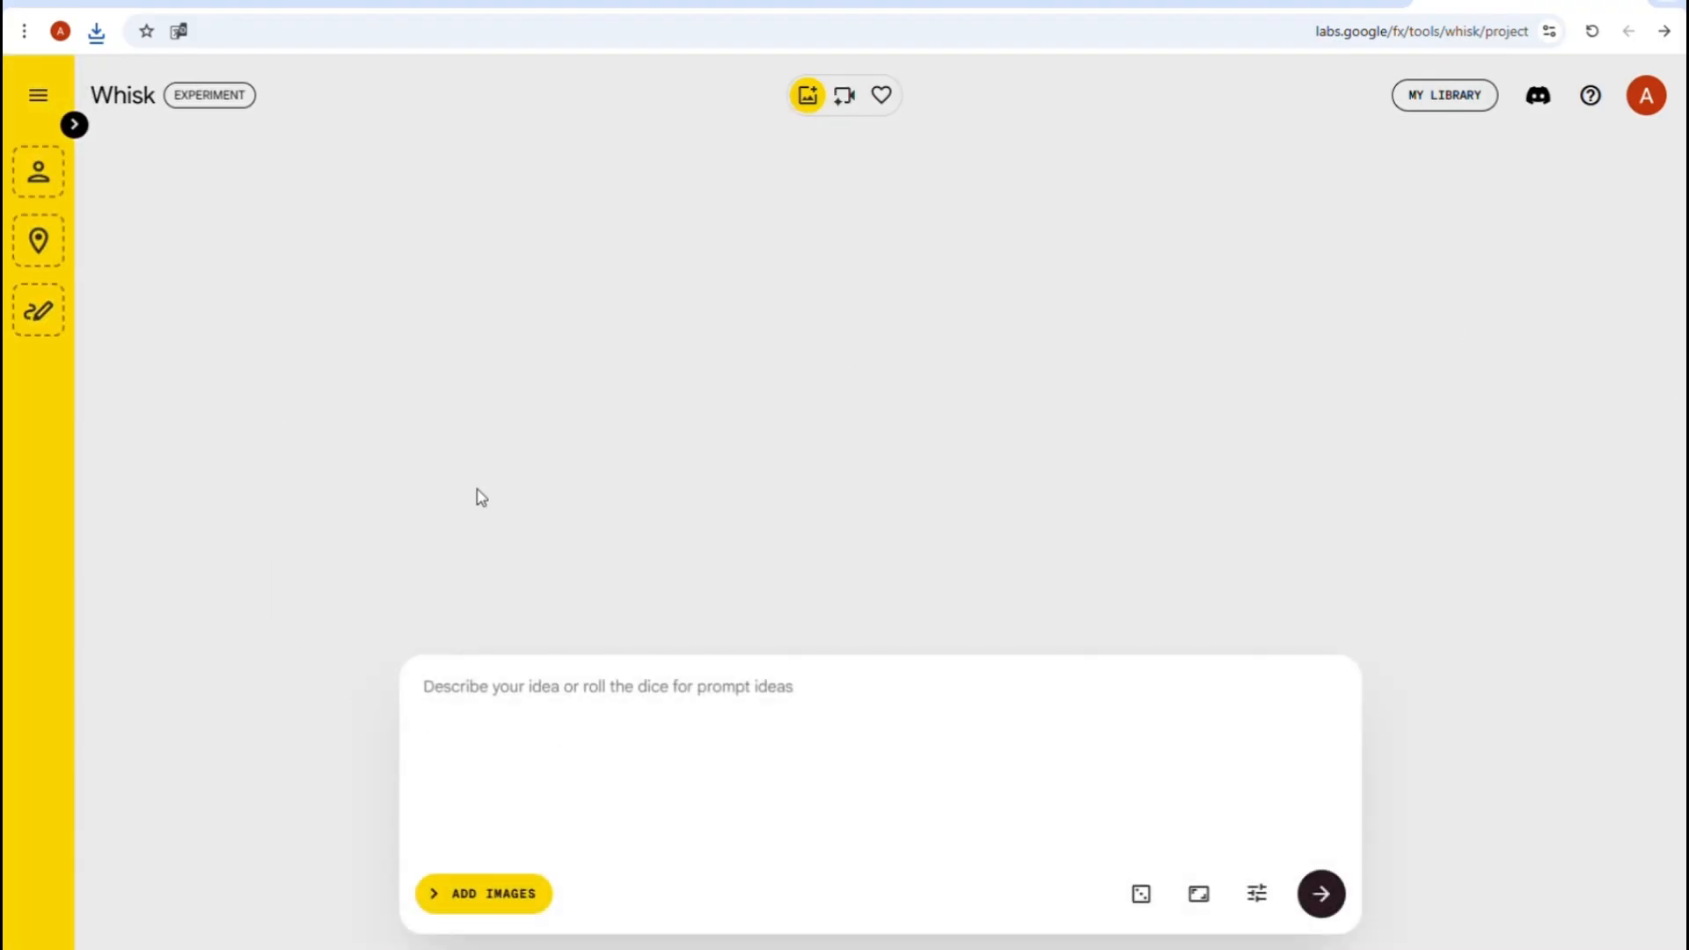
click(499, 807)
text(A 3D cartoon-style woman sitting upright on a sofa in a professional studio setting, looking directly at the camera. She is wearing a blue galabeya with floral floral patterns. Soft studio lighting, clean background, smooth stylized textures, vibrant colors, expressive face, high-quality 3D render)
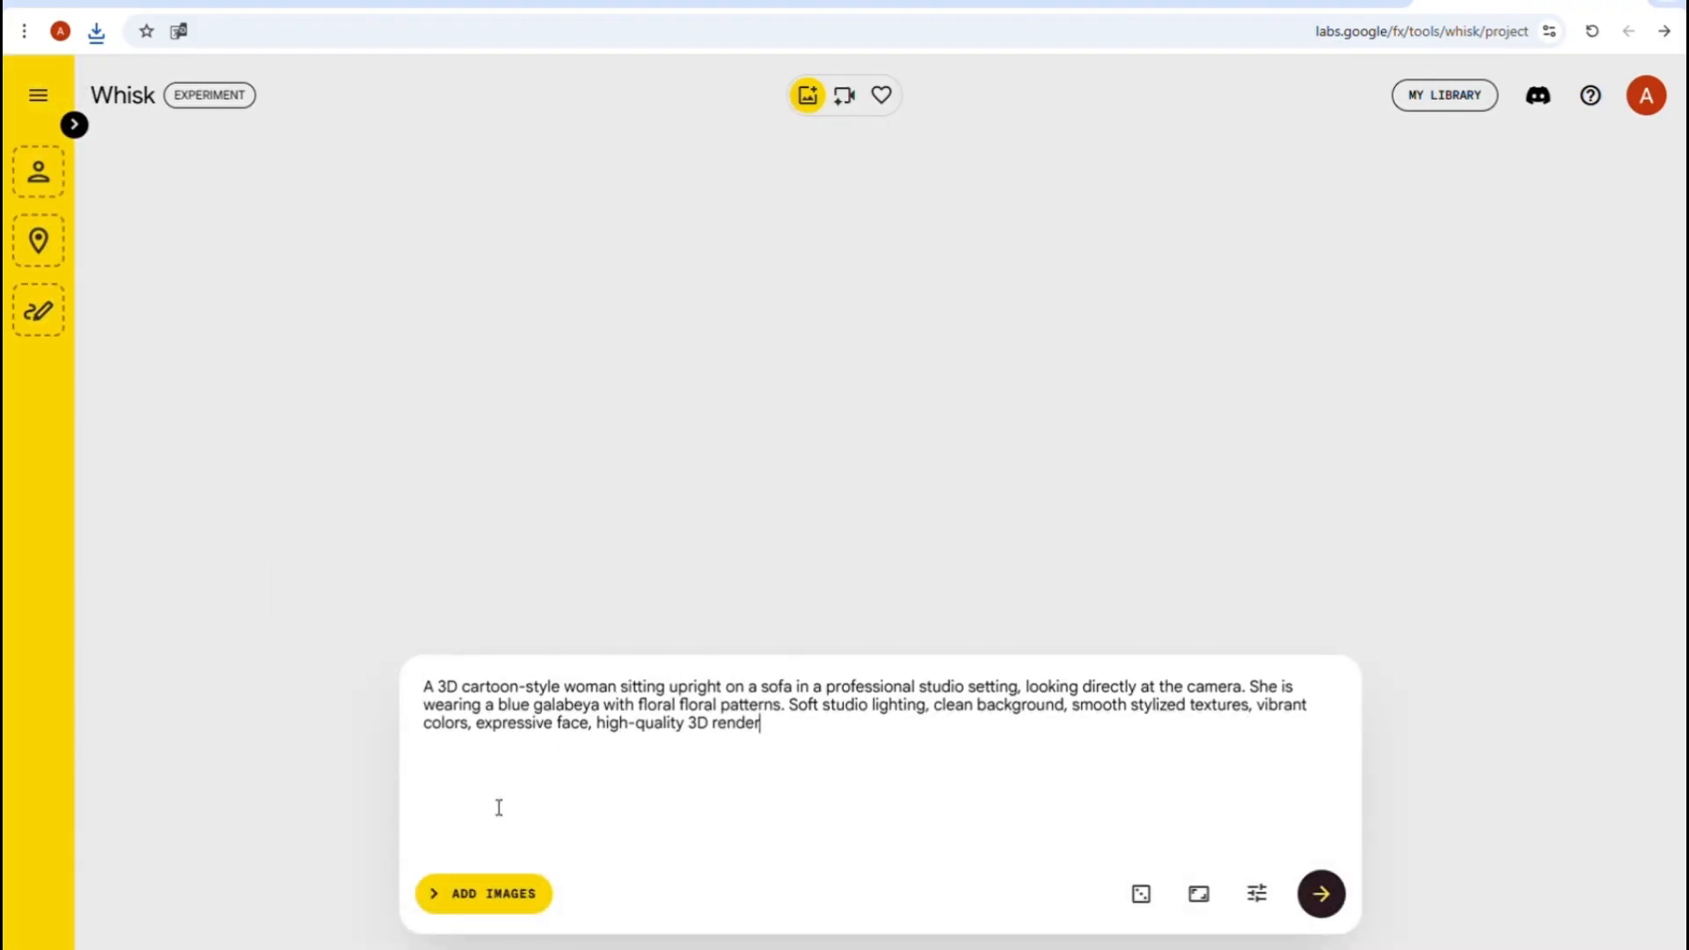
Choose the landscape aspect ratio and generate the first pair of images from the galabeya prompt
click(1200, 894)
click(1342, 801)
click(1331, 910)
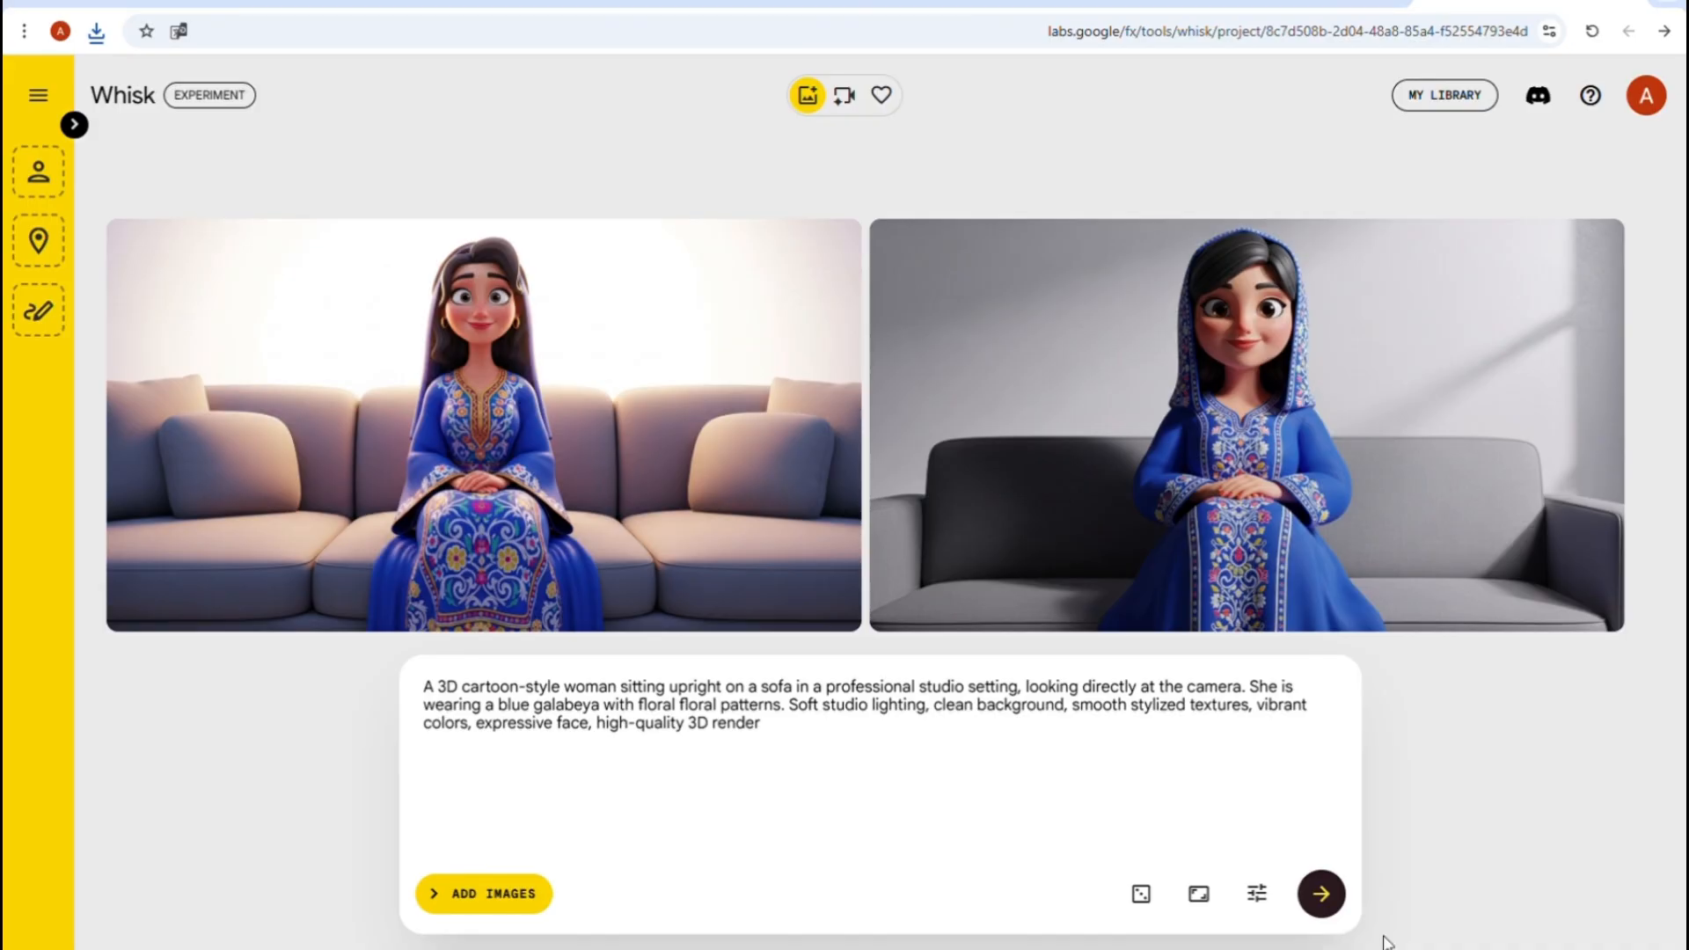
Generate another pair of images from the same prompt and download the picture of the long-haired woman on the cushioned sofa
click(1322, 894)
scroll(1060, 422, up, 2)
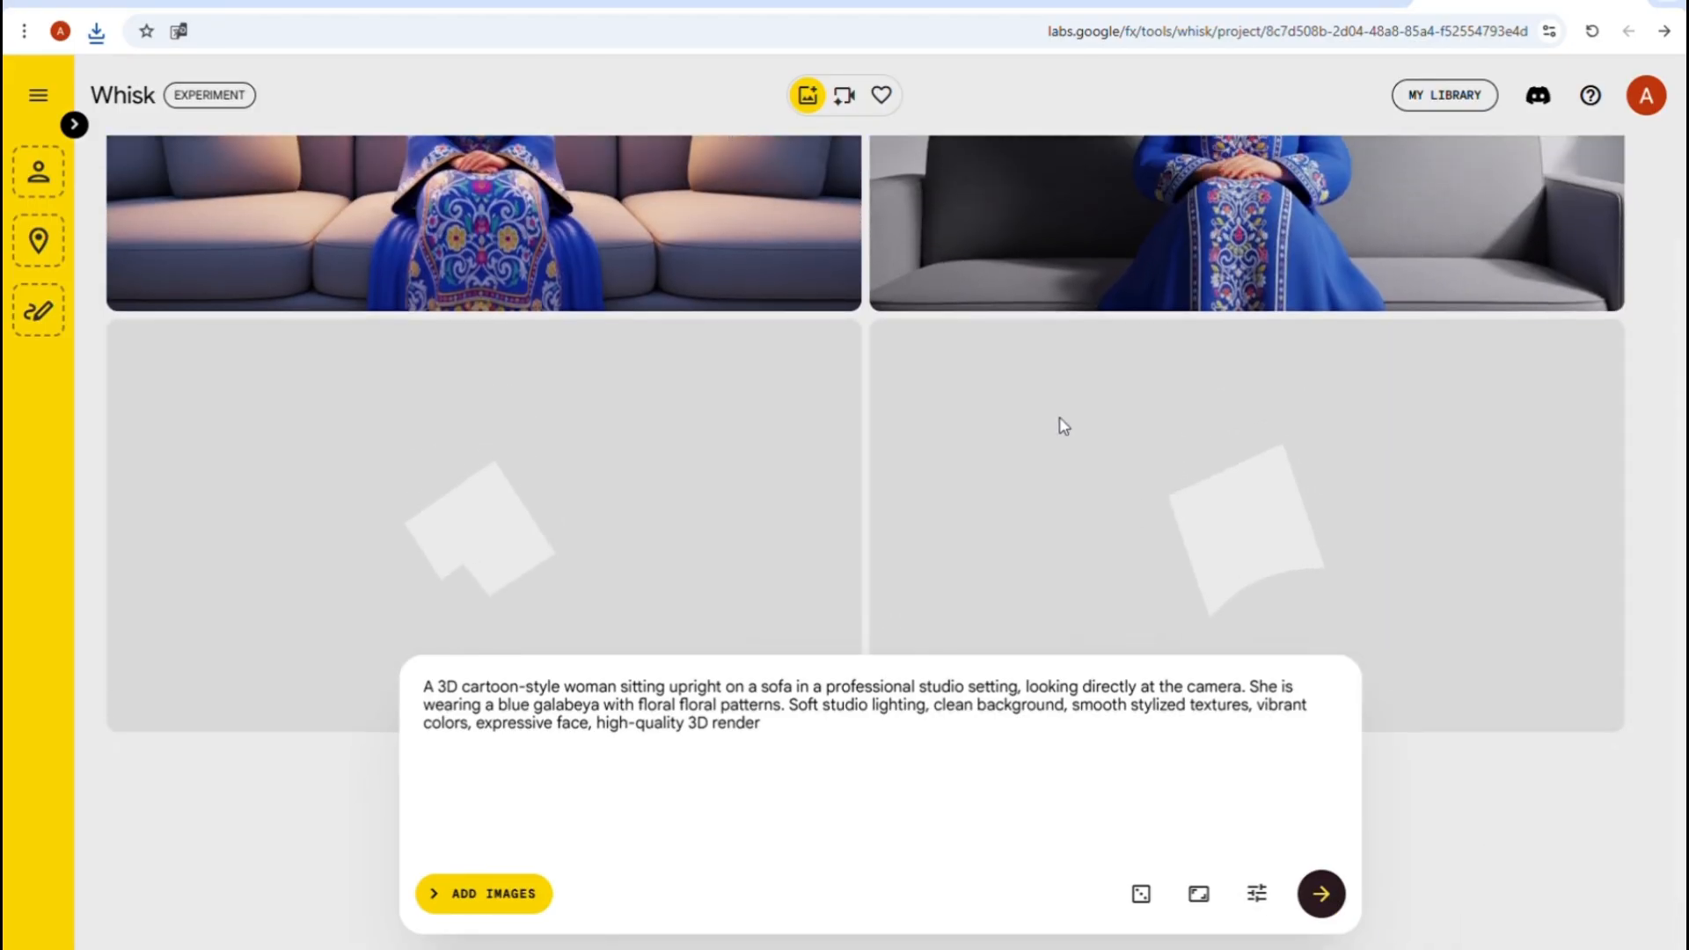
scroll(810, 388, up, 2)
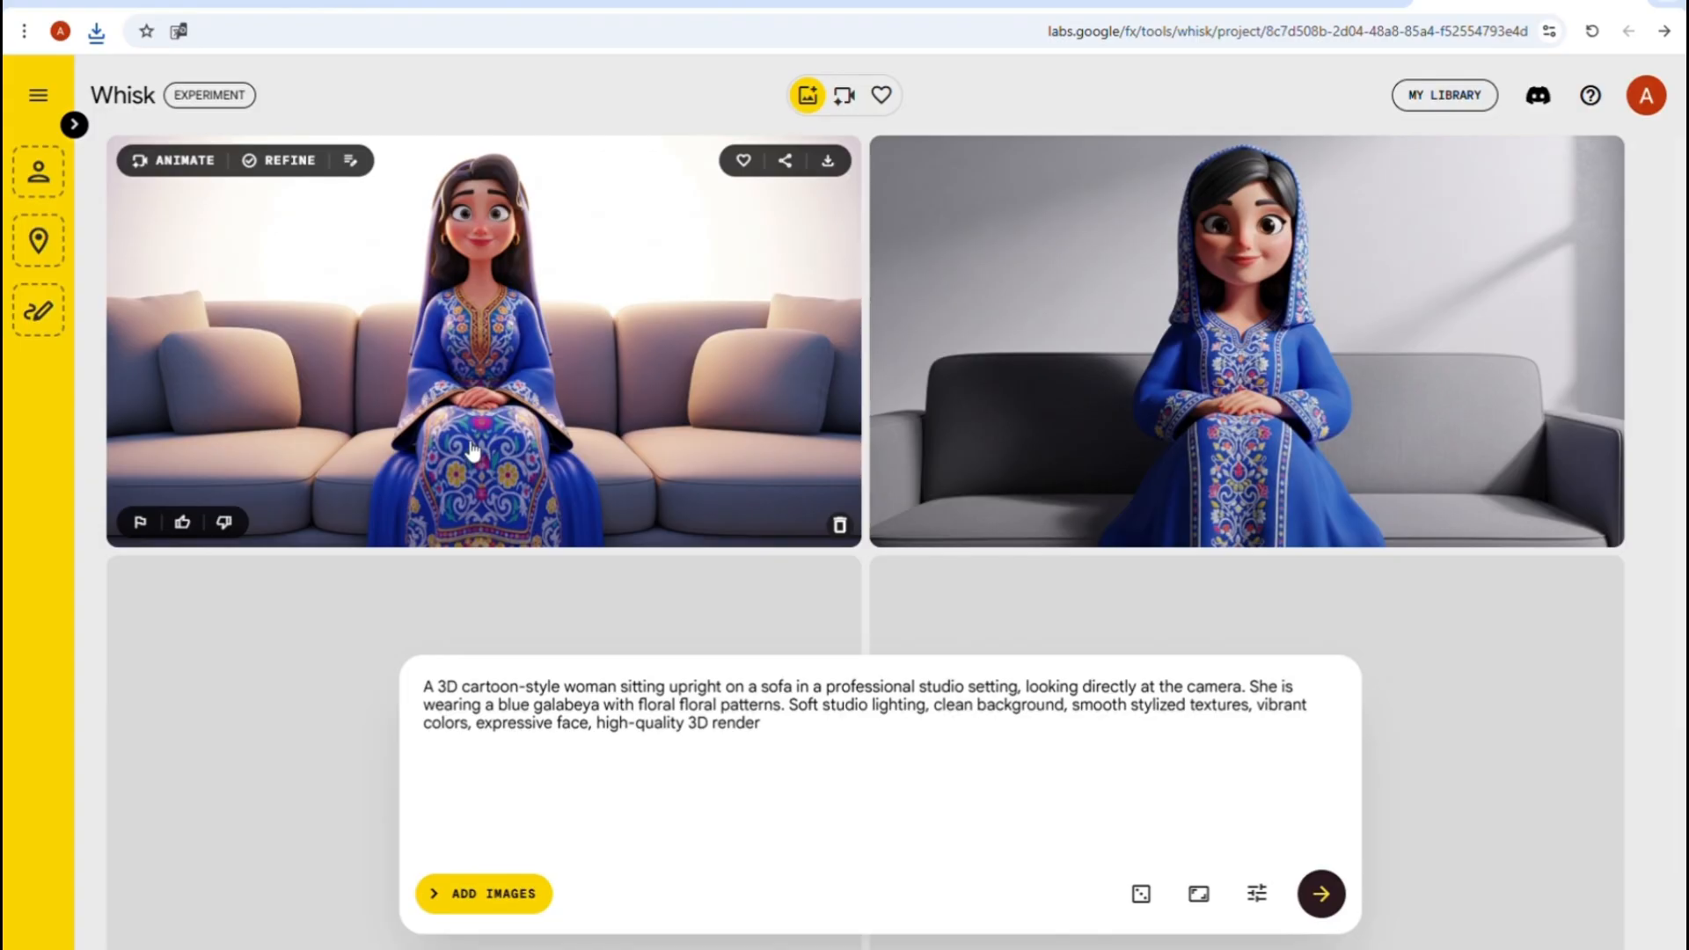
click(838, 162)
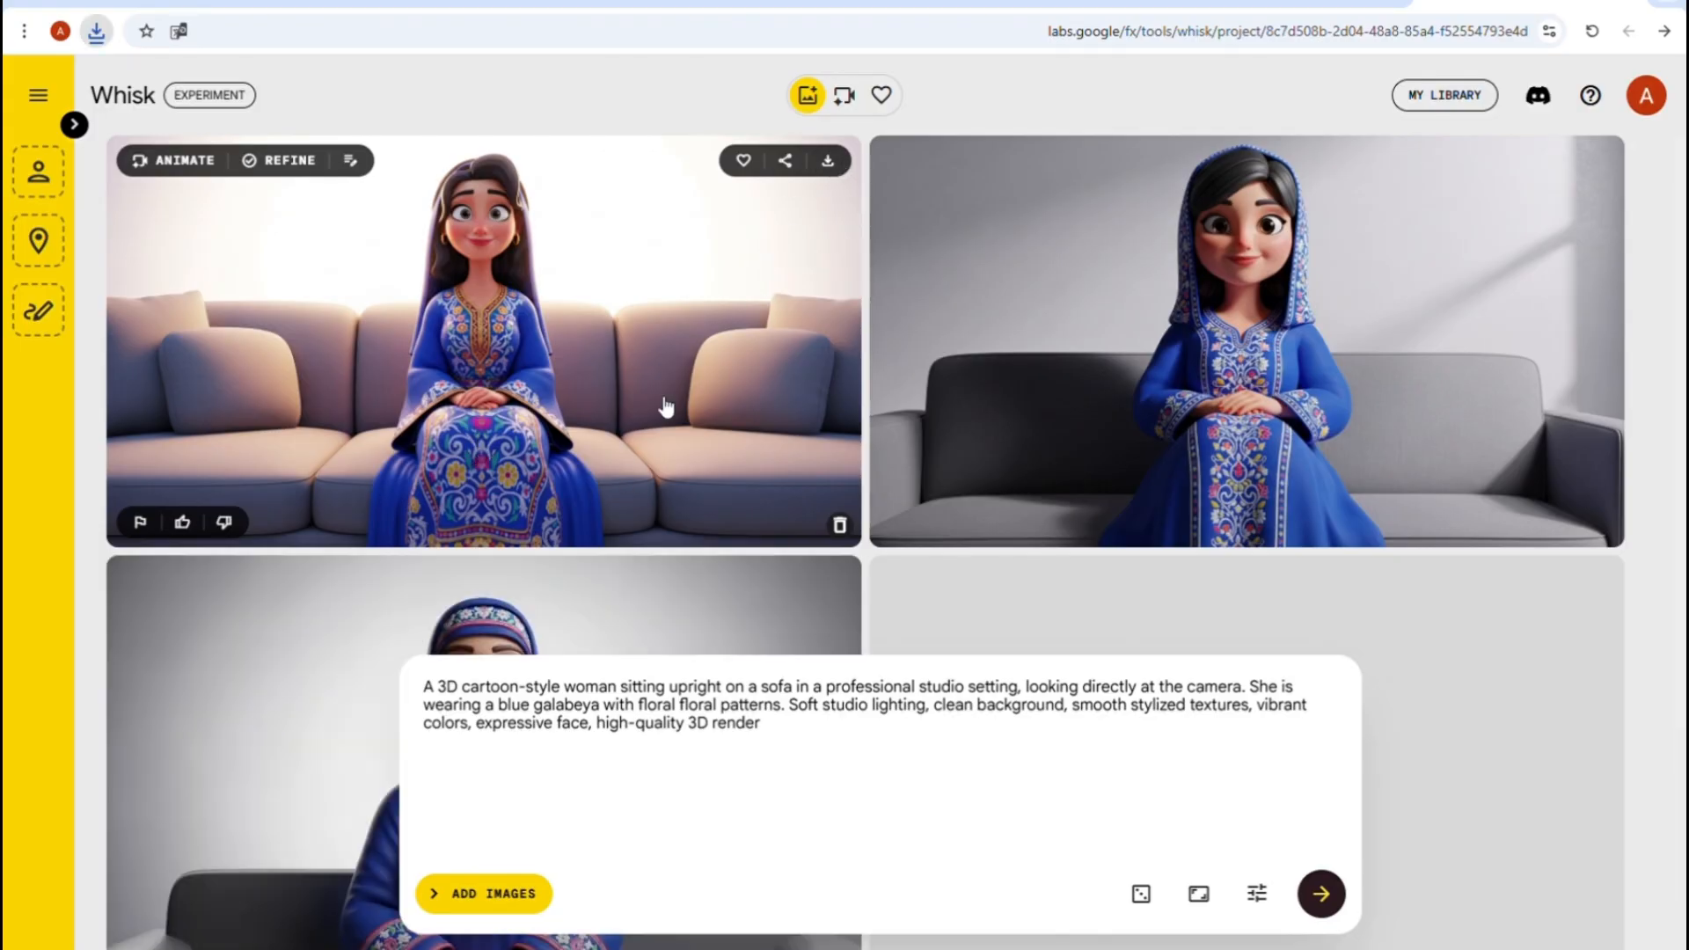
scroll(668, 412, down, 4)
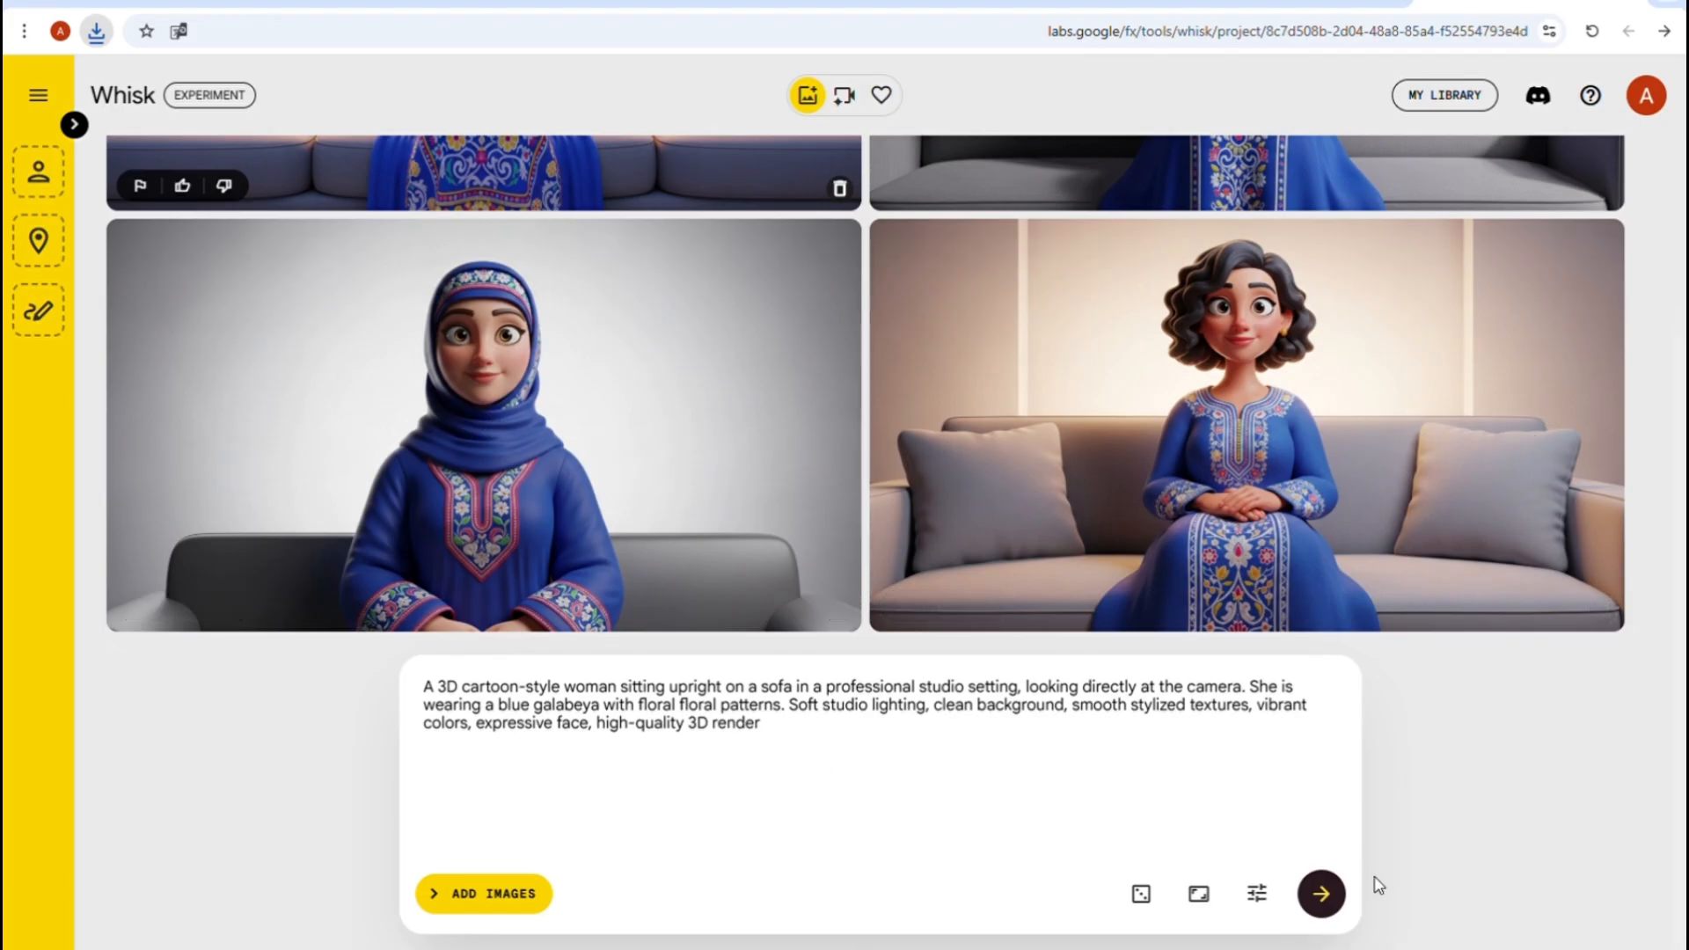
scroll(1423, 719, up, 4)
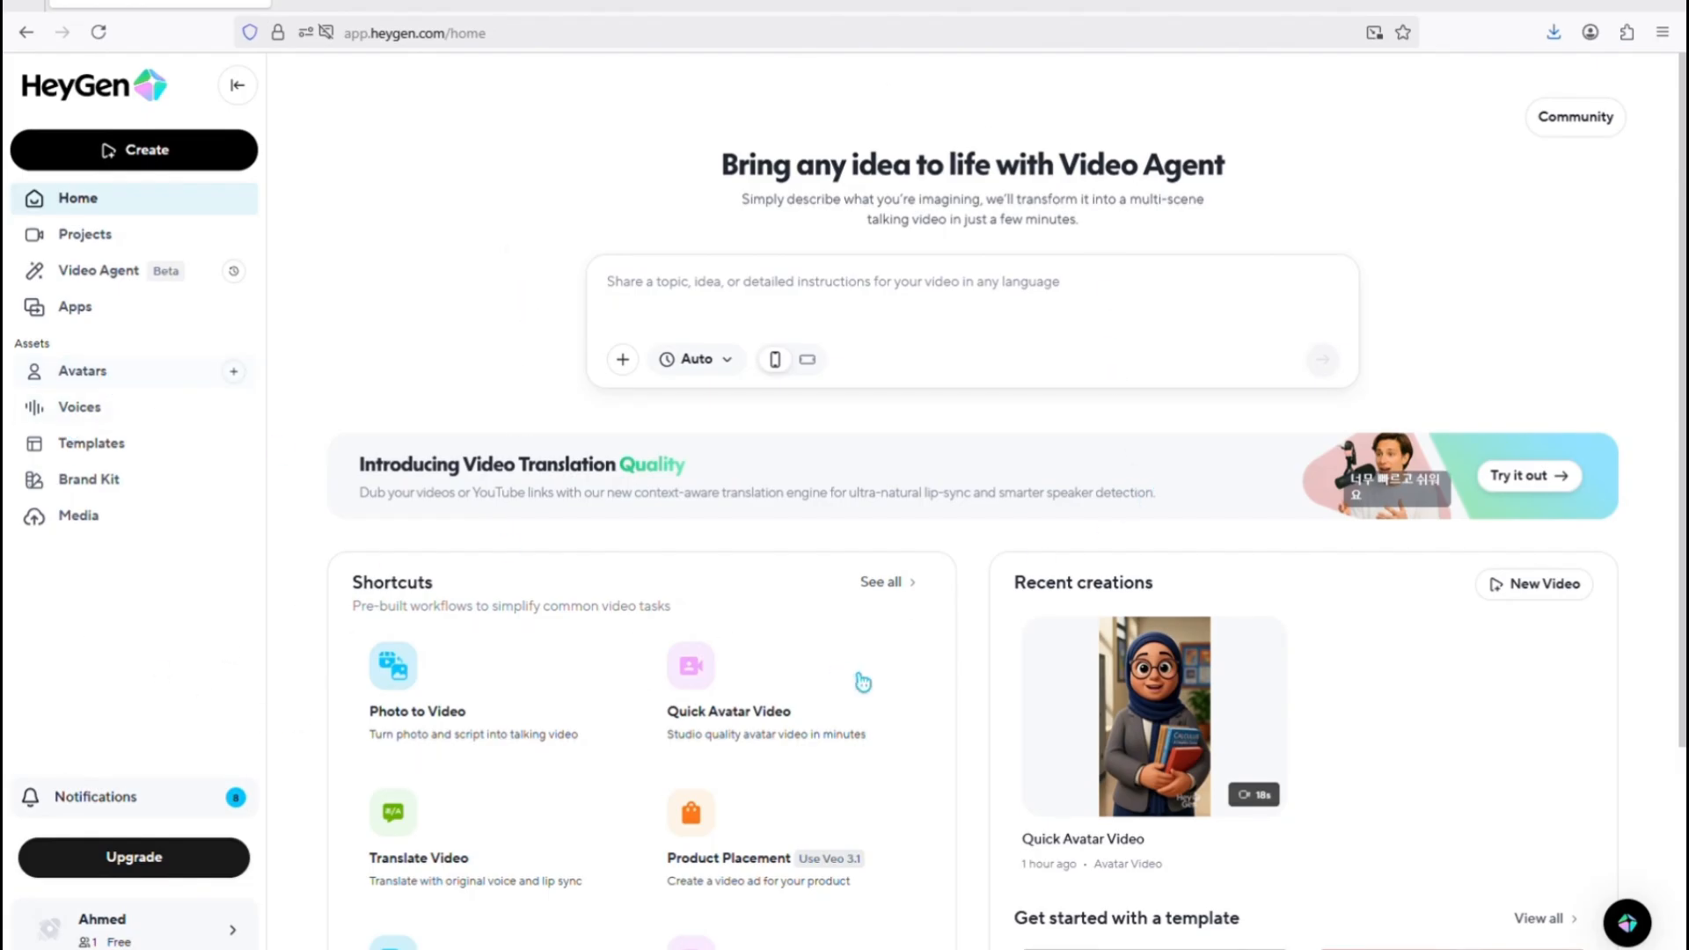
Switch to HeyGen and start a Quick Avatar Video with the custom cartoon avatar of the woman in the blue hooded galabeya
click(817, 691)
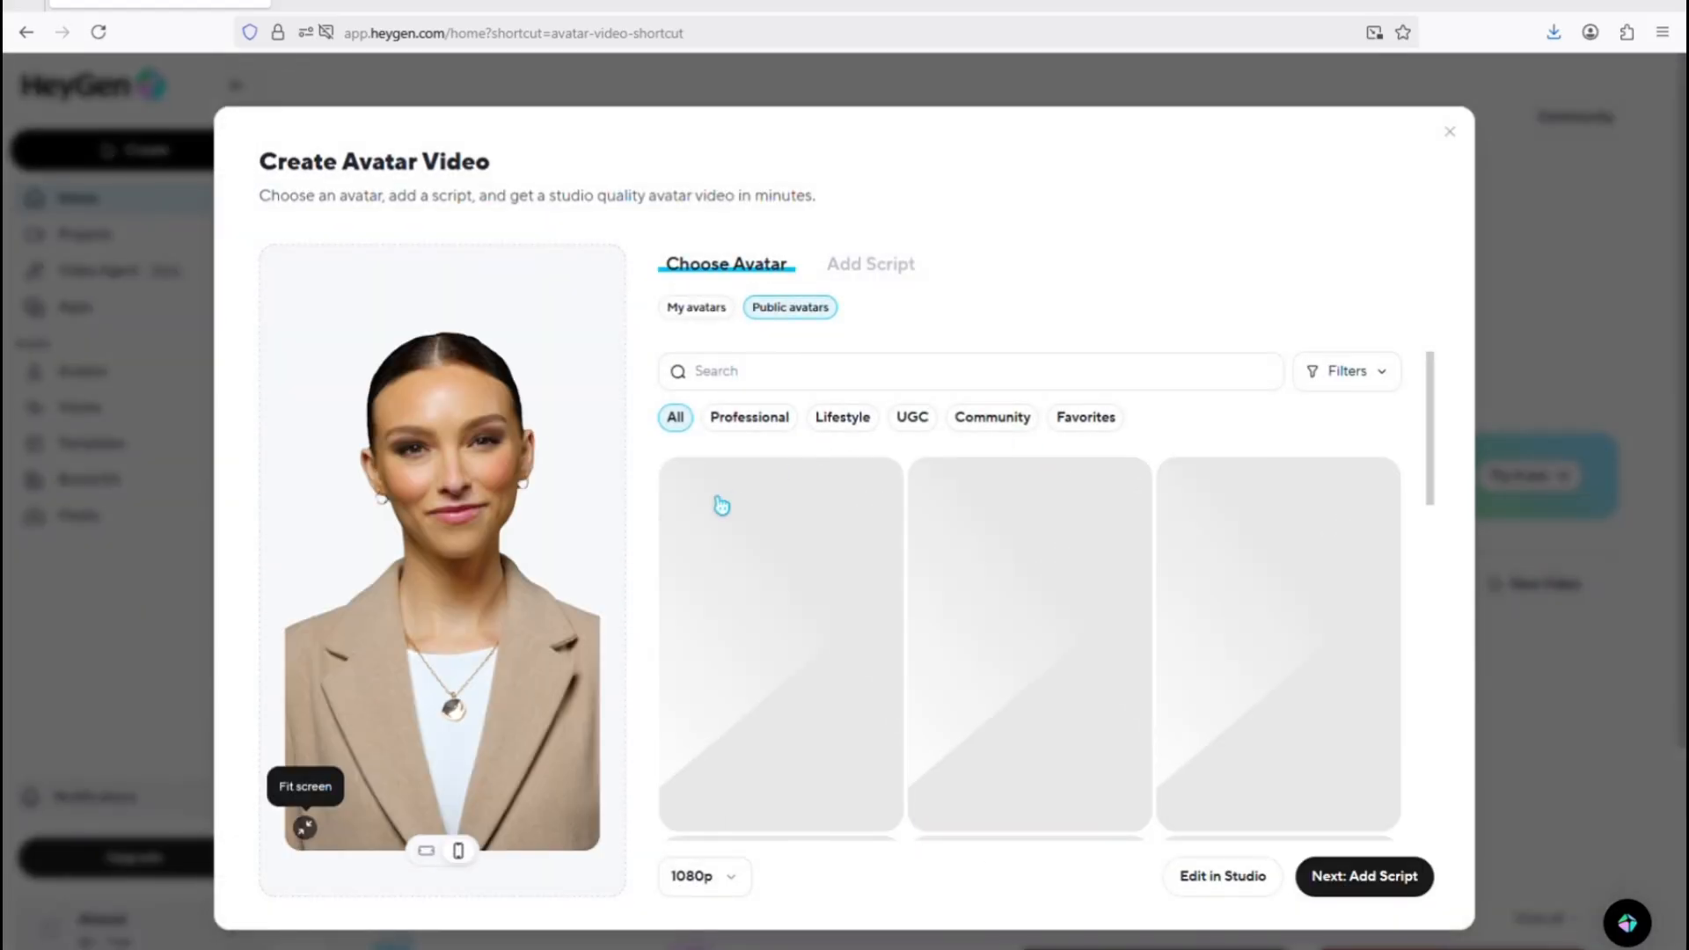
click(701, 325)
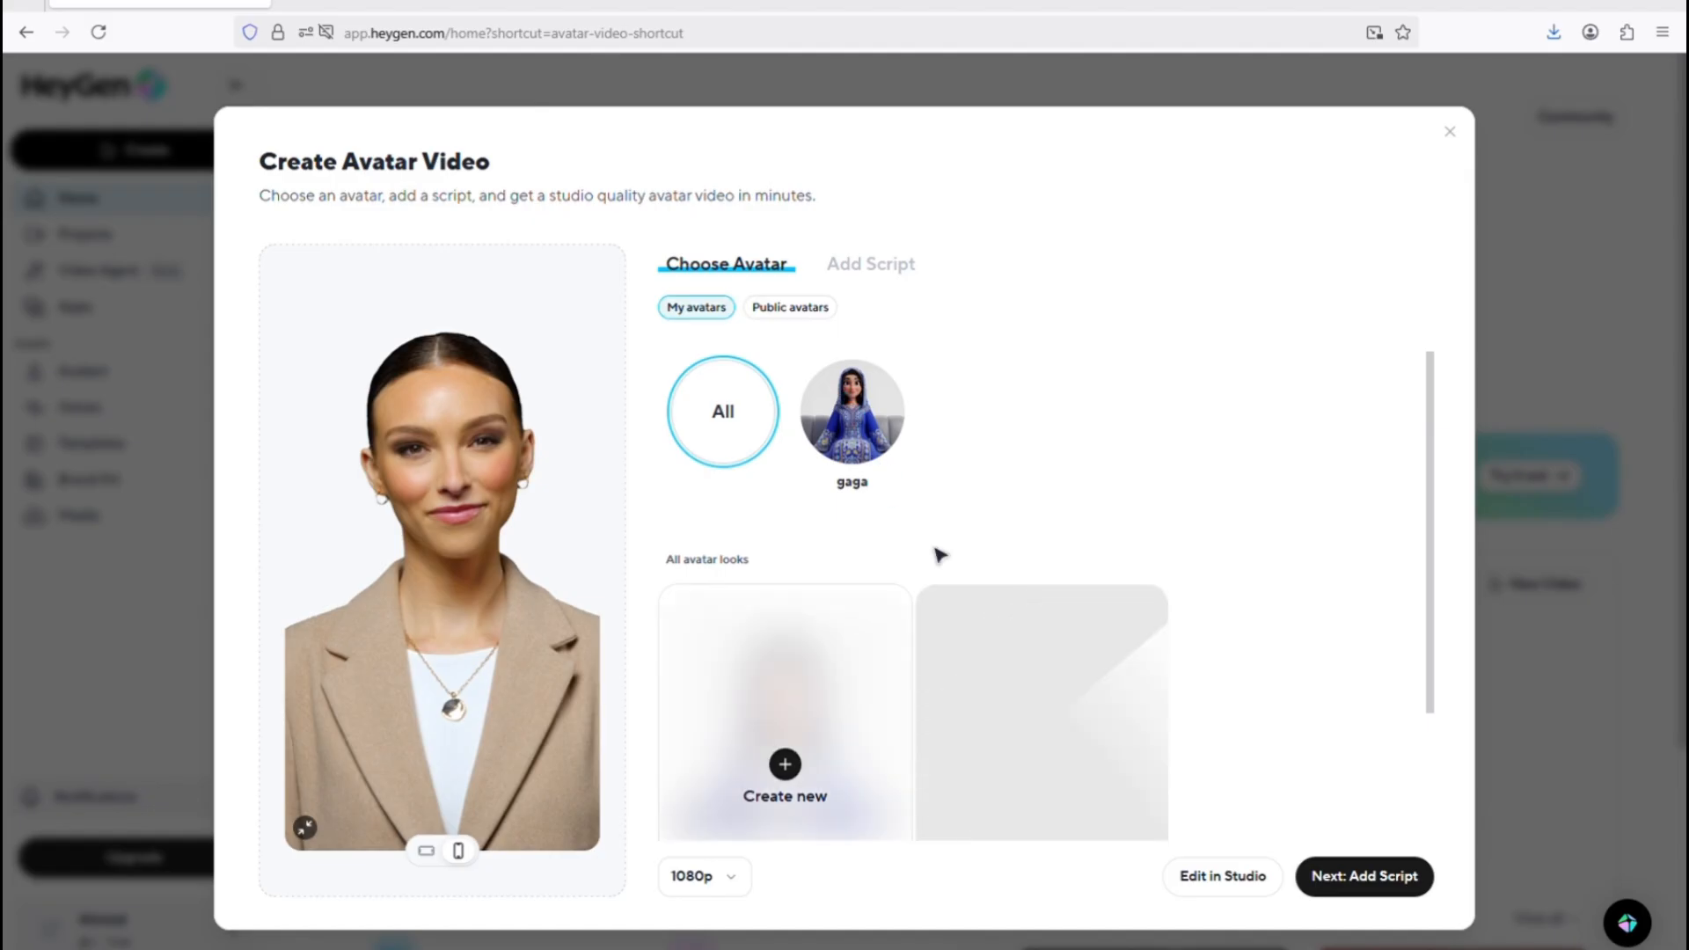
click(981, 651)
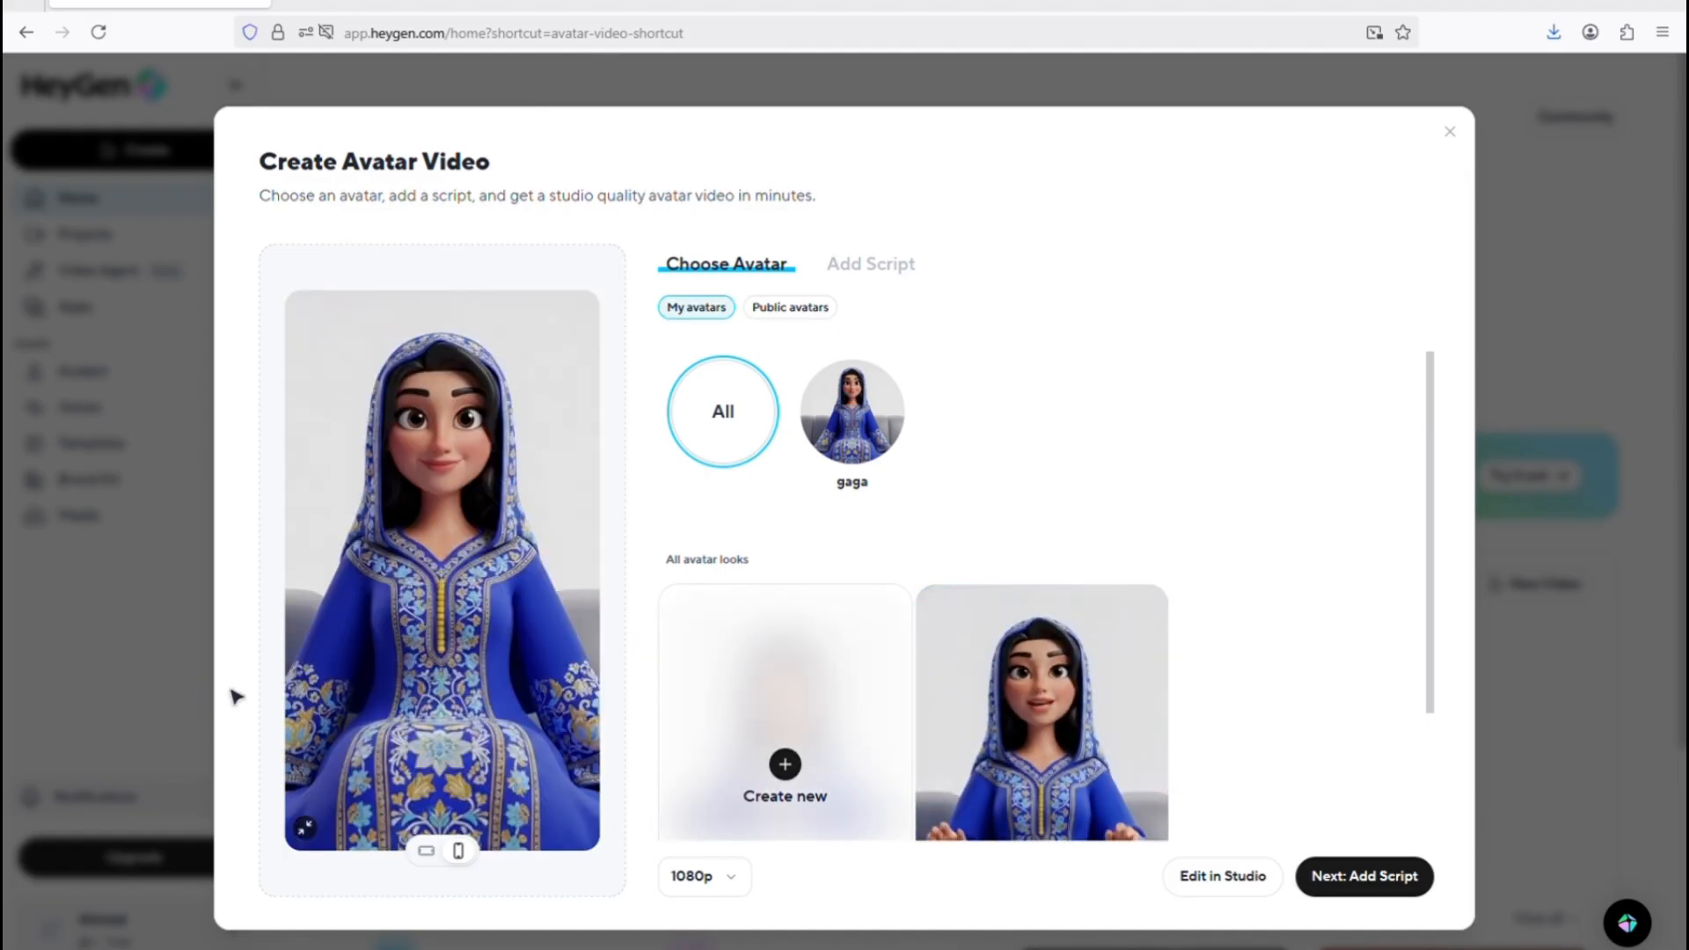
Set the avatar video to landscape orientation and add the previously uploaded 15-second audio file ending in 1_.wav as its script
click(1329, 884)
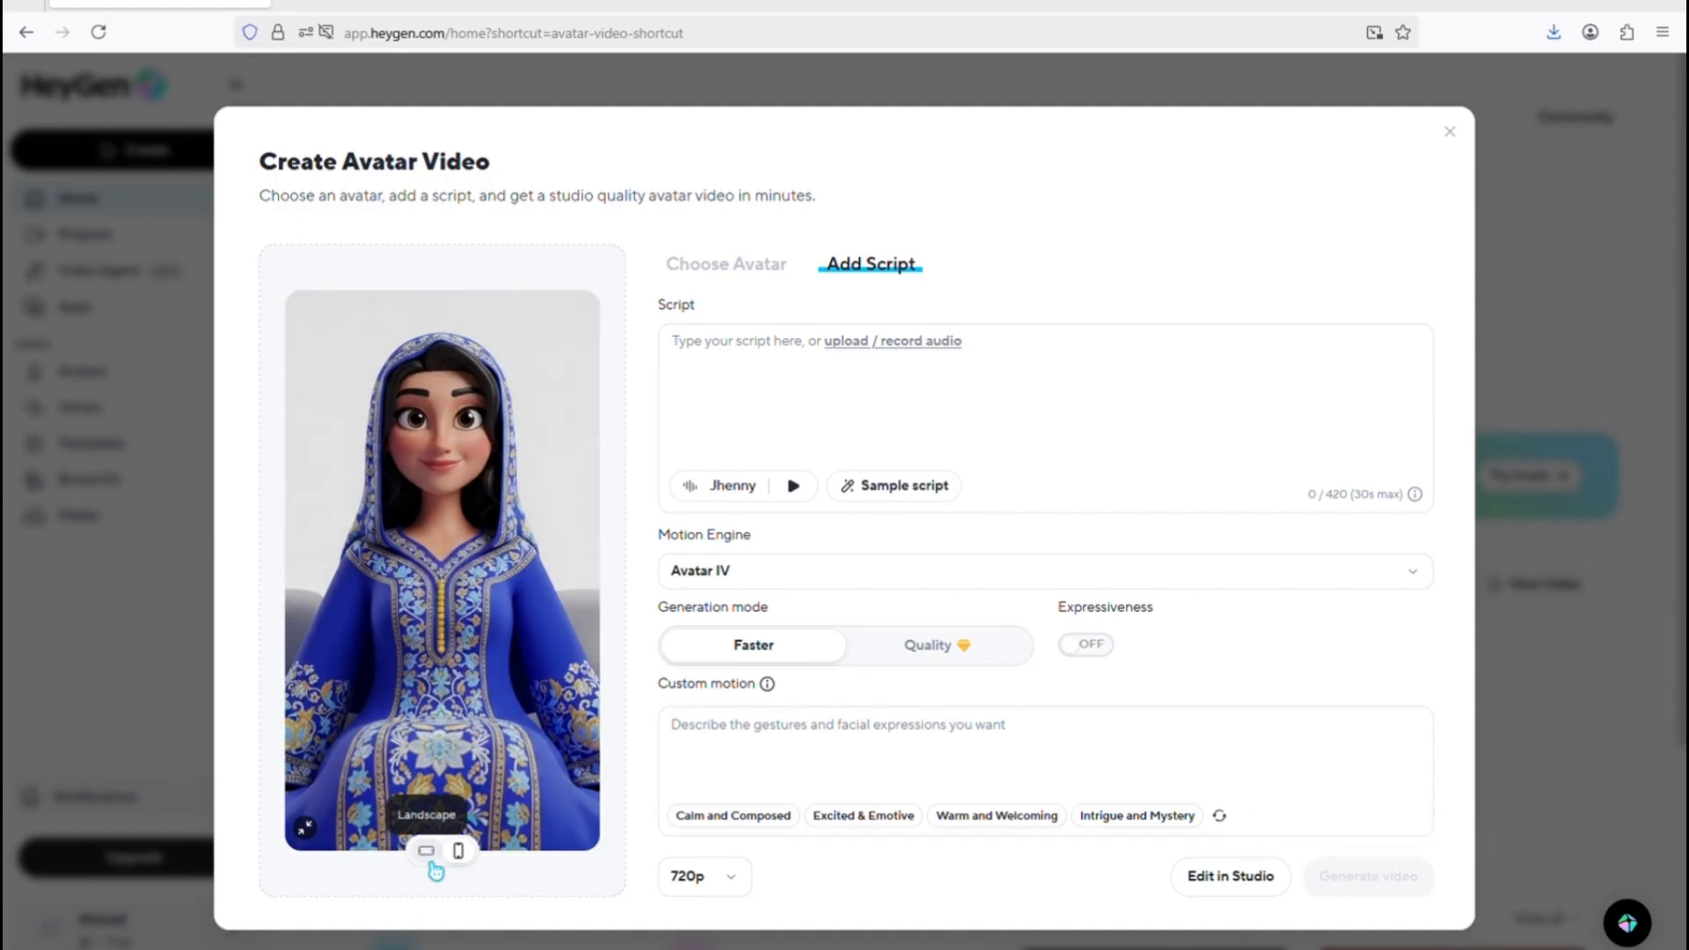
click(429, 858)
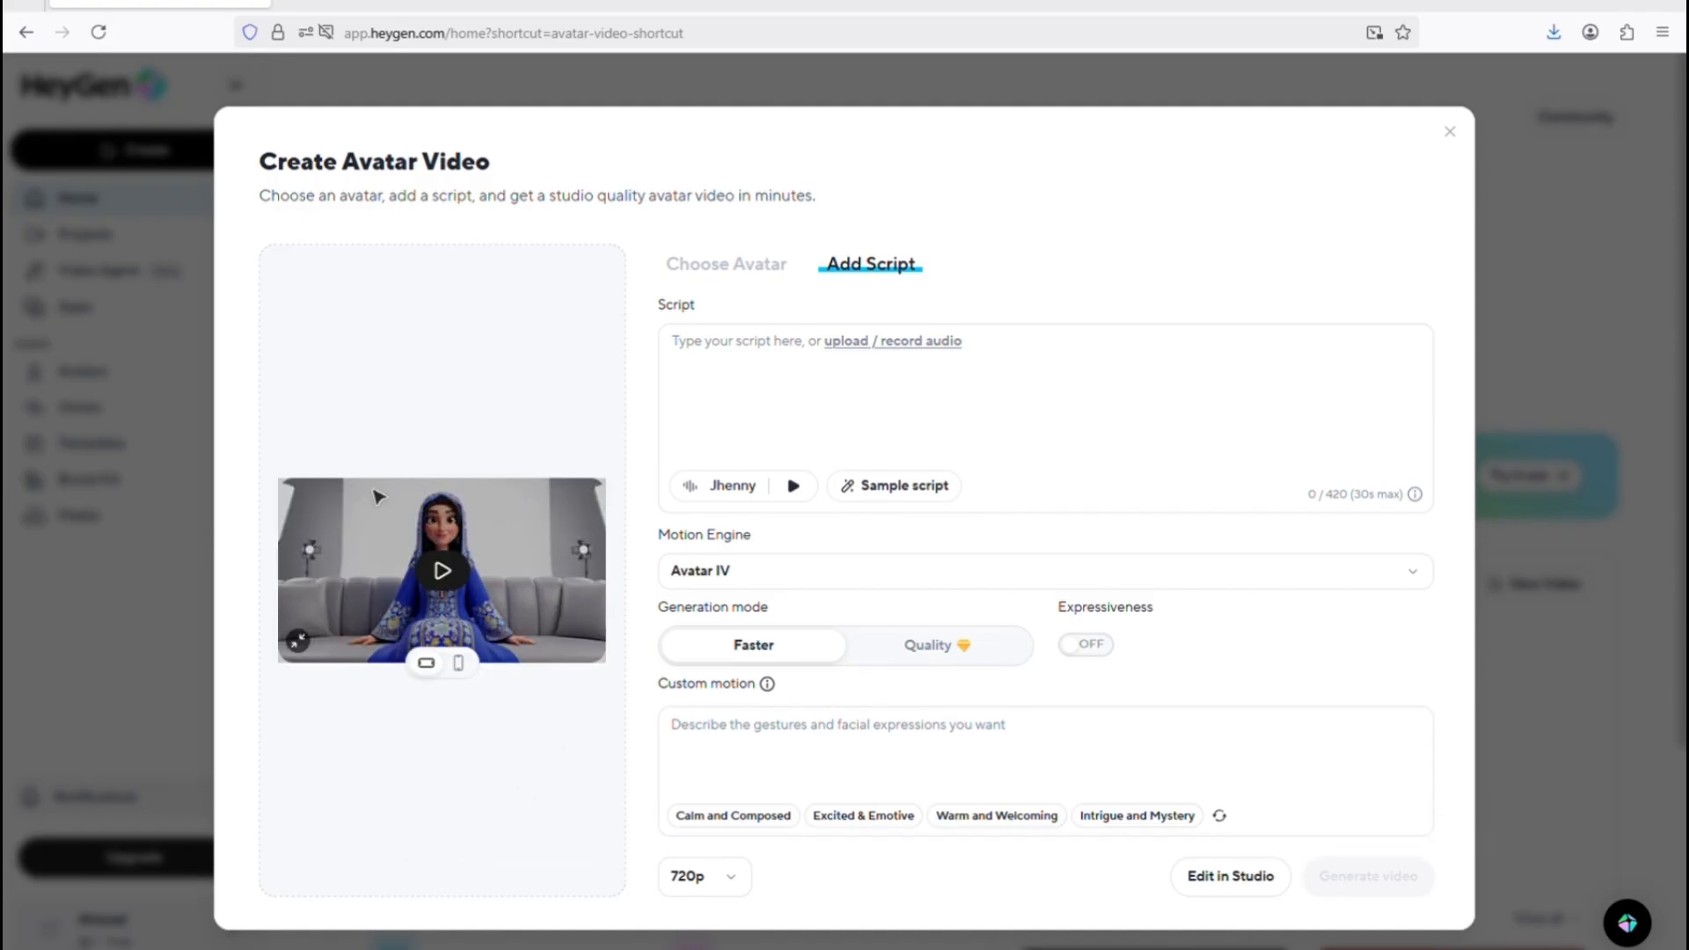
click(896, 356)
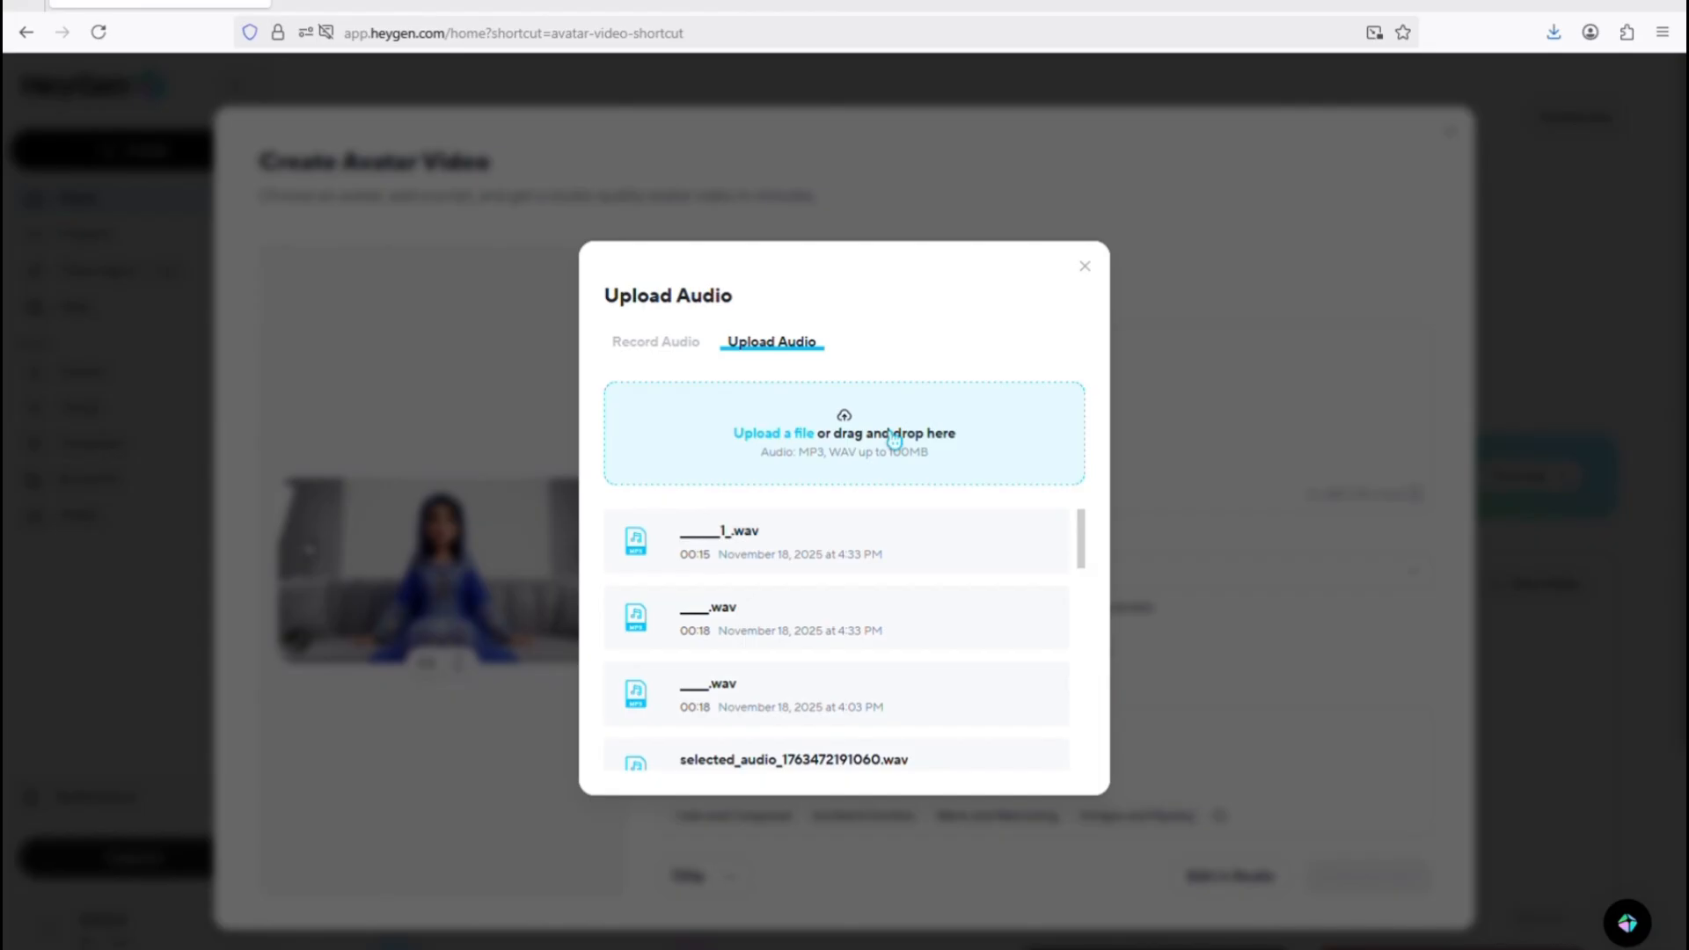
click(866, 560)
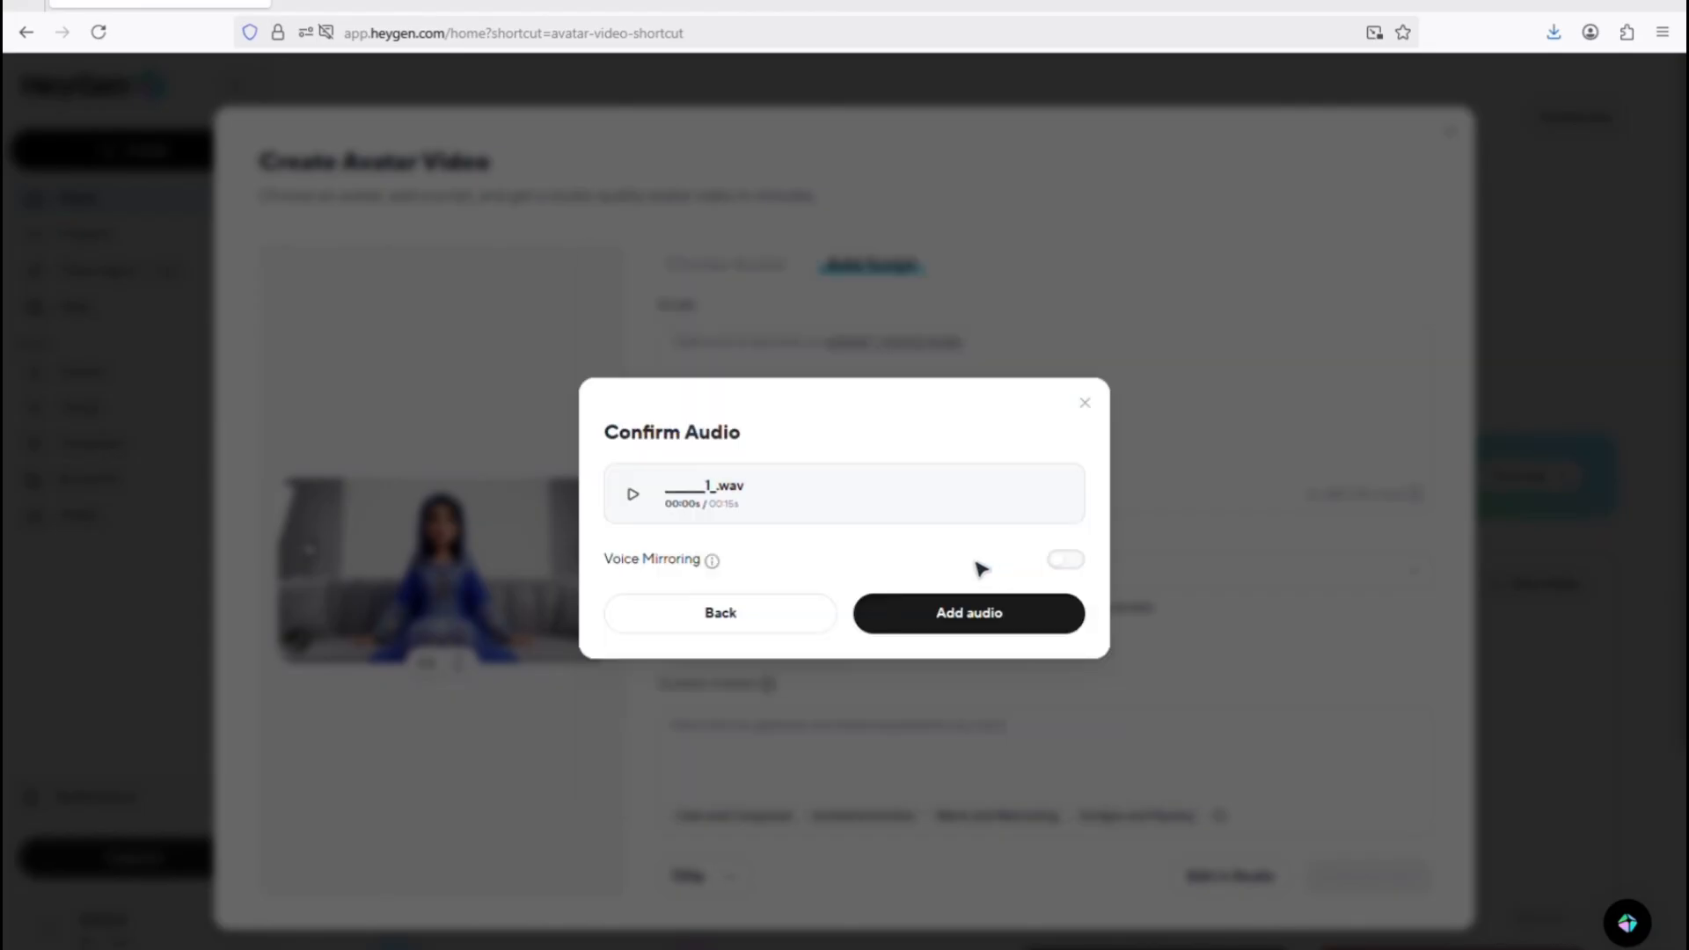
click(940, 627)
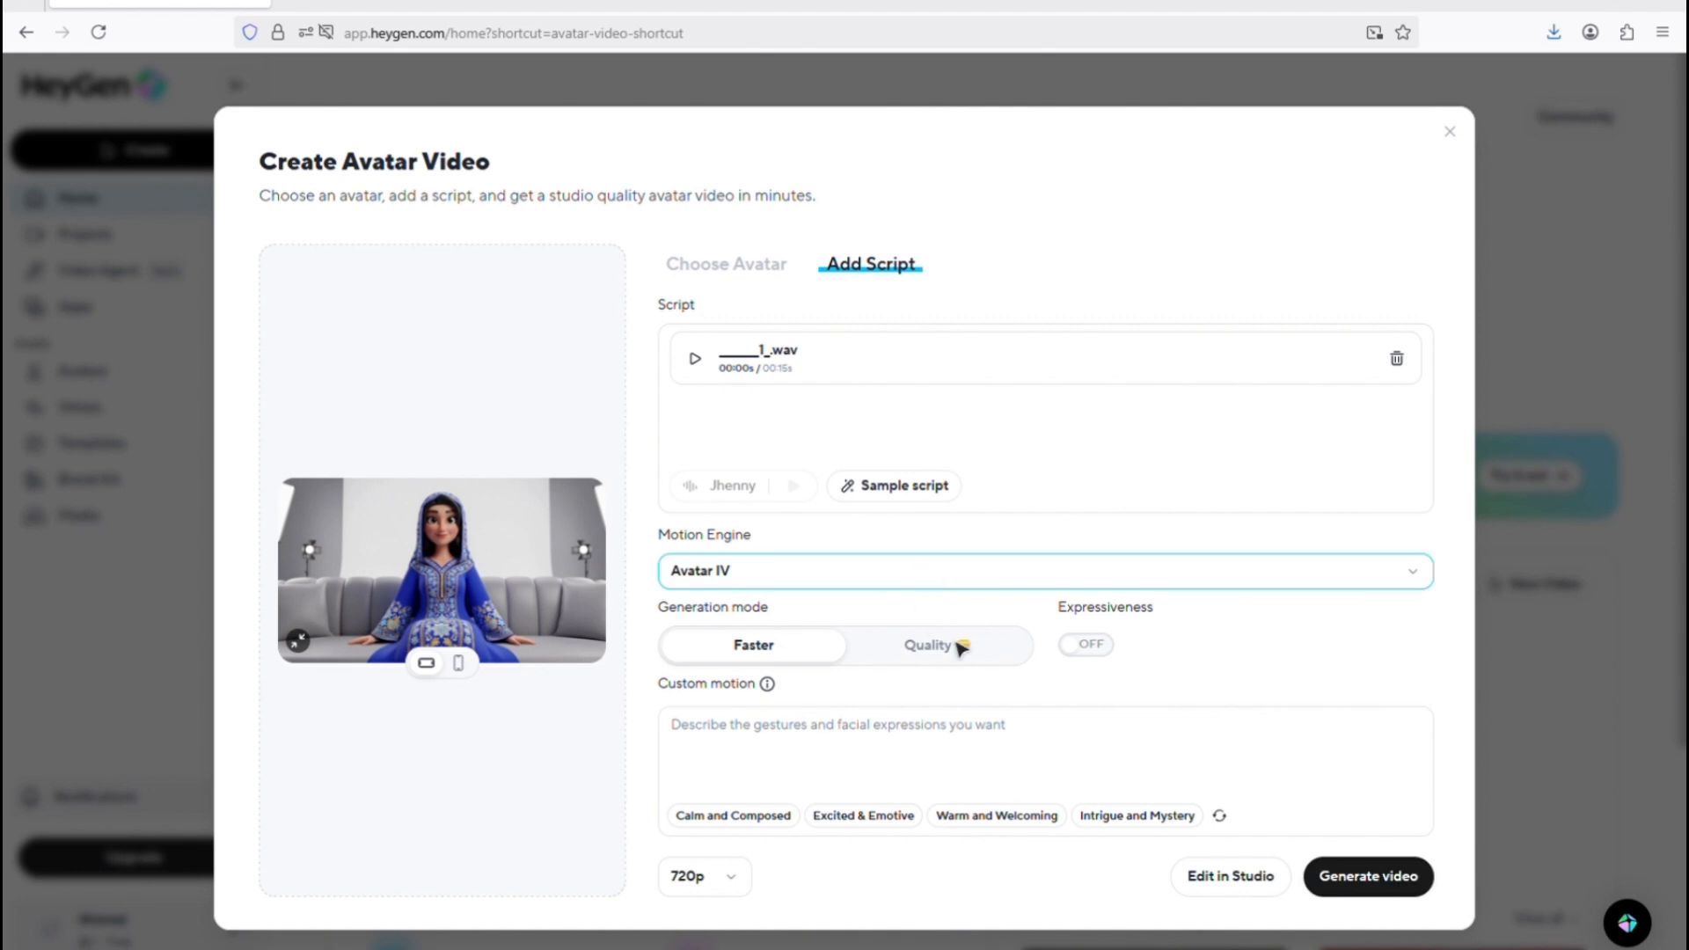
Choose the Avatar Unlimited motion engine and generate the avatar video
click(740, 571)
click(773, 653)
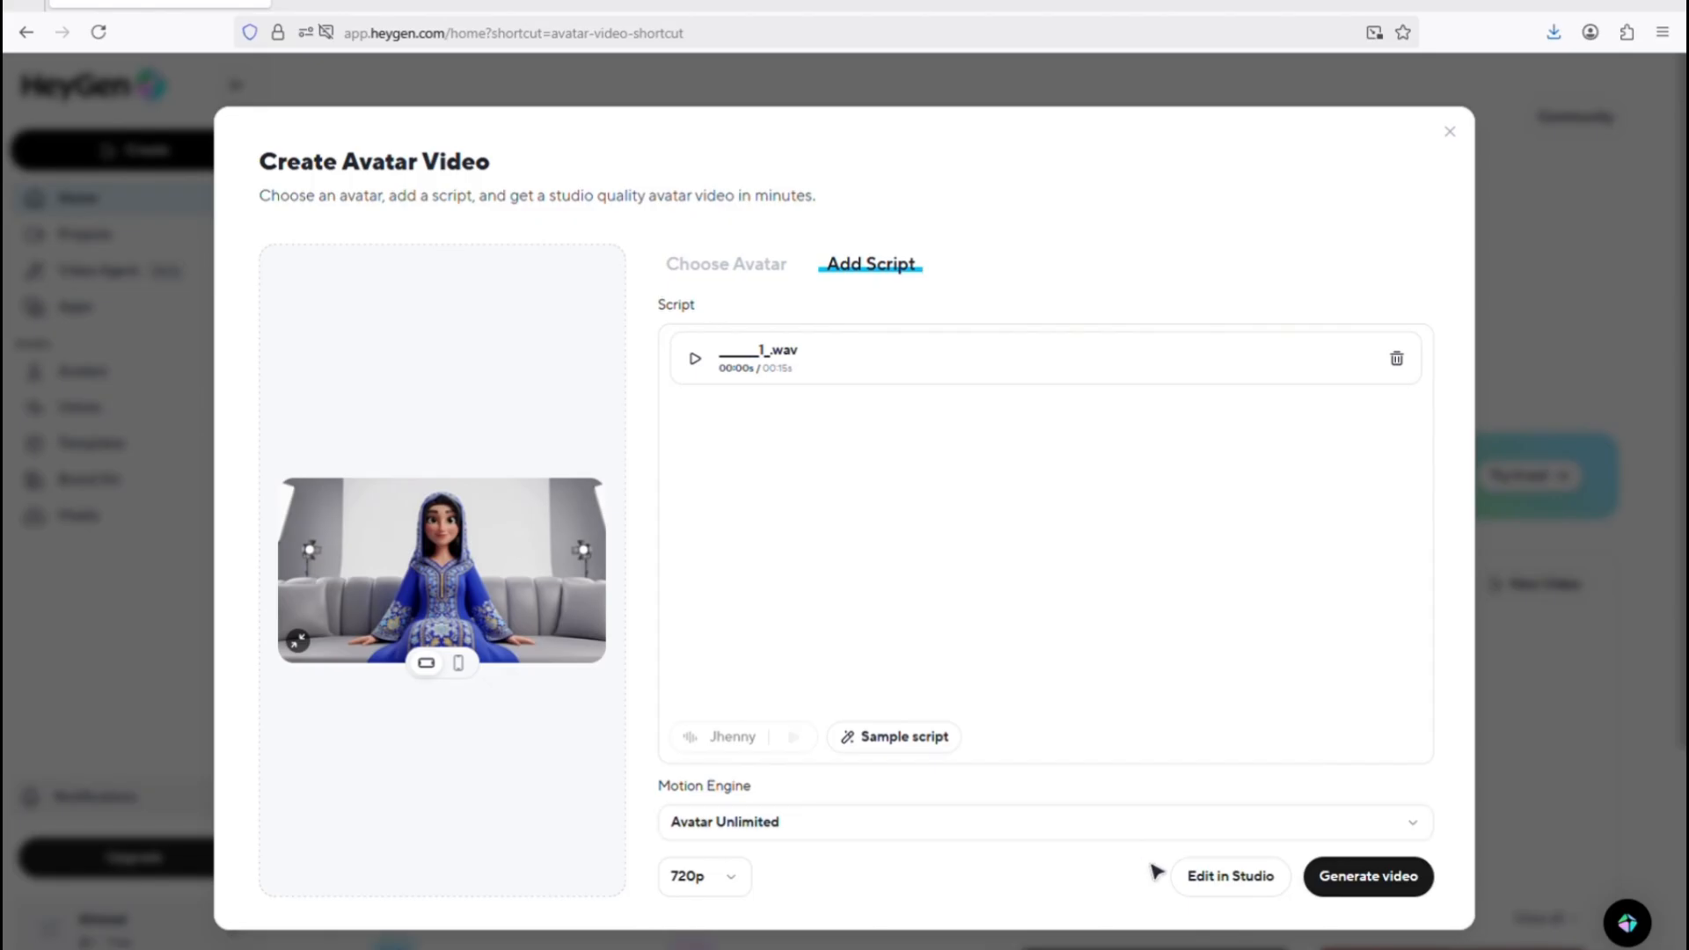
click(1368, 897)
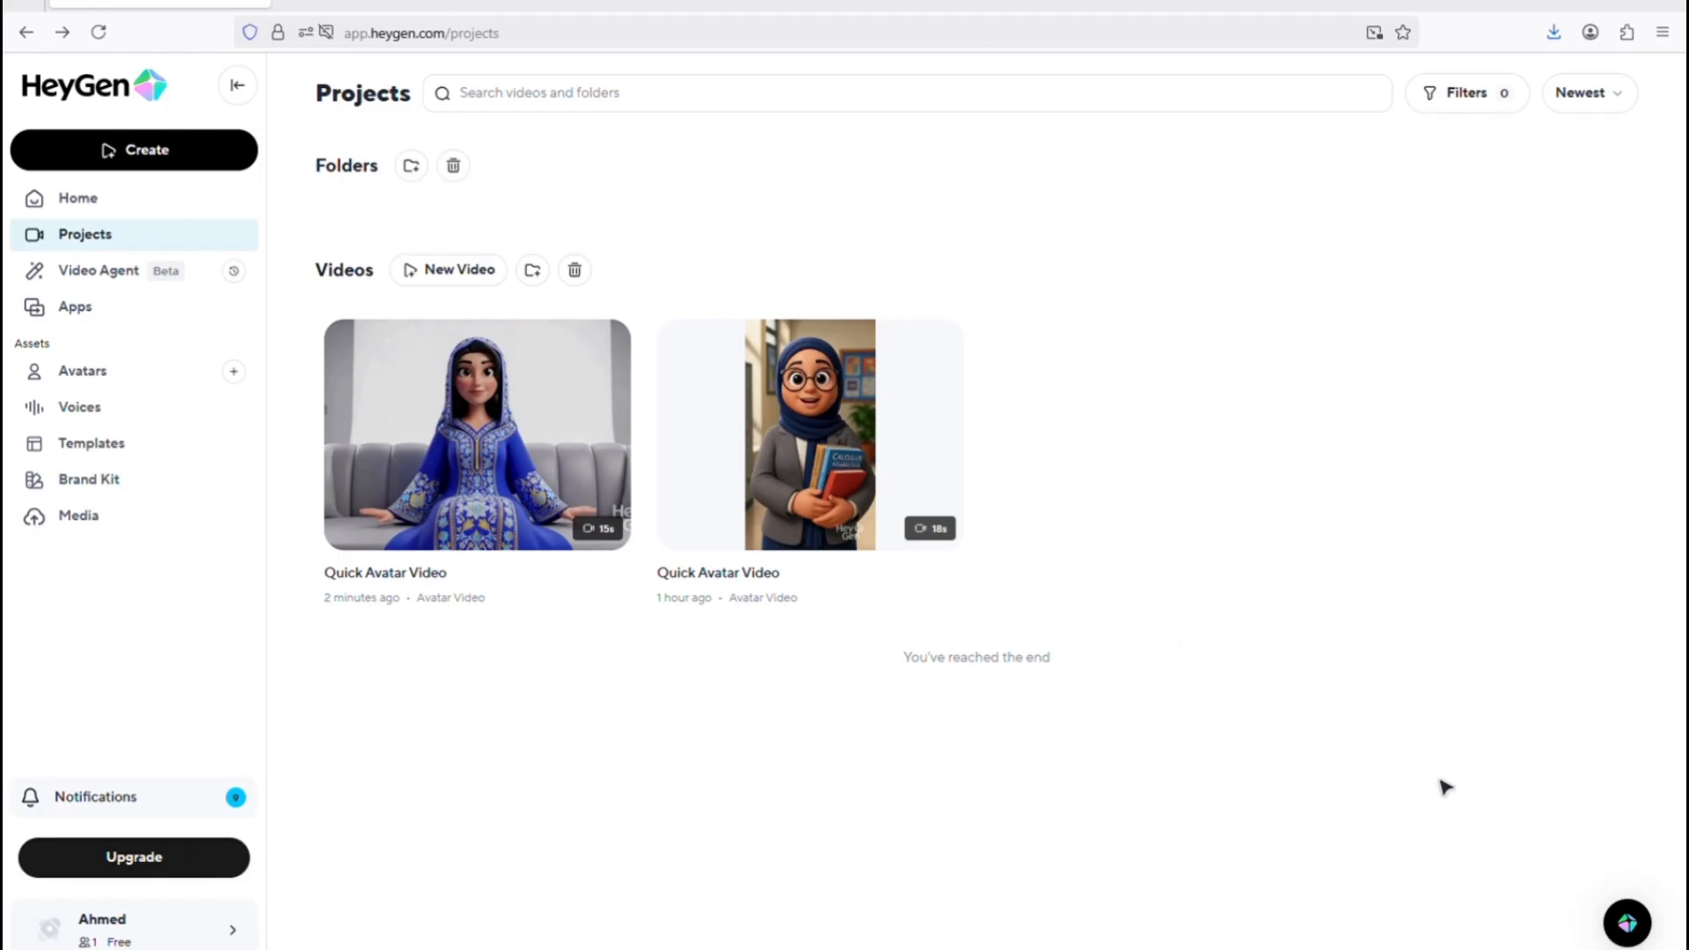
Play the finished video of the woman in the blue galabeya through and return to the project list
mouse_move(585, 487)
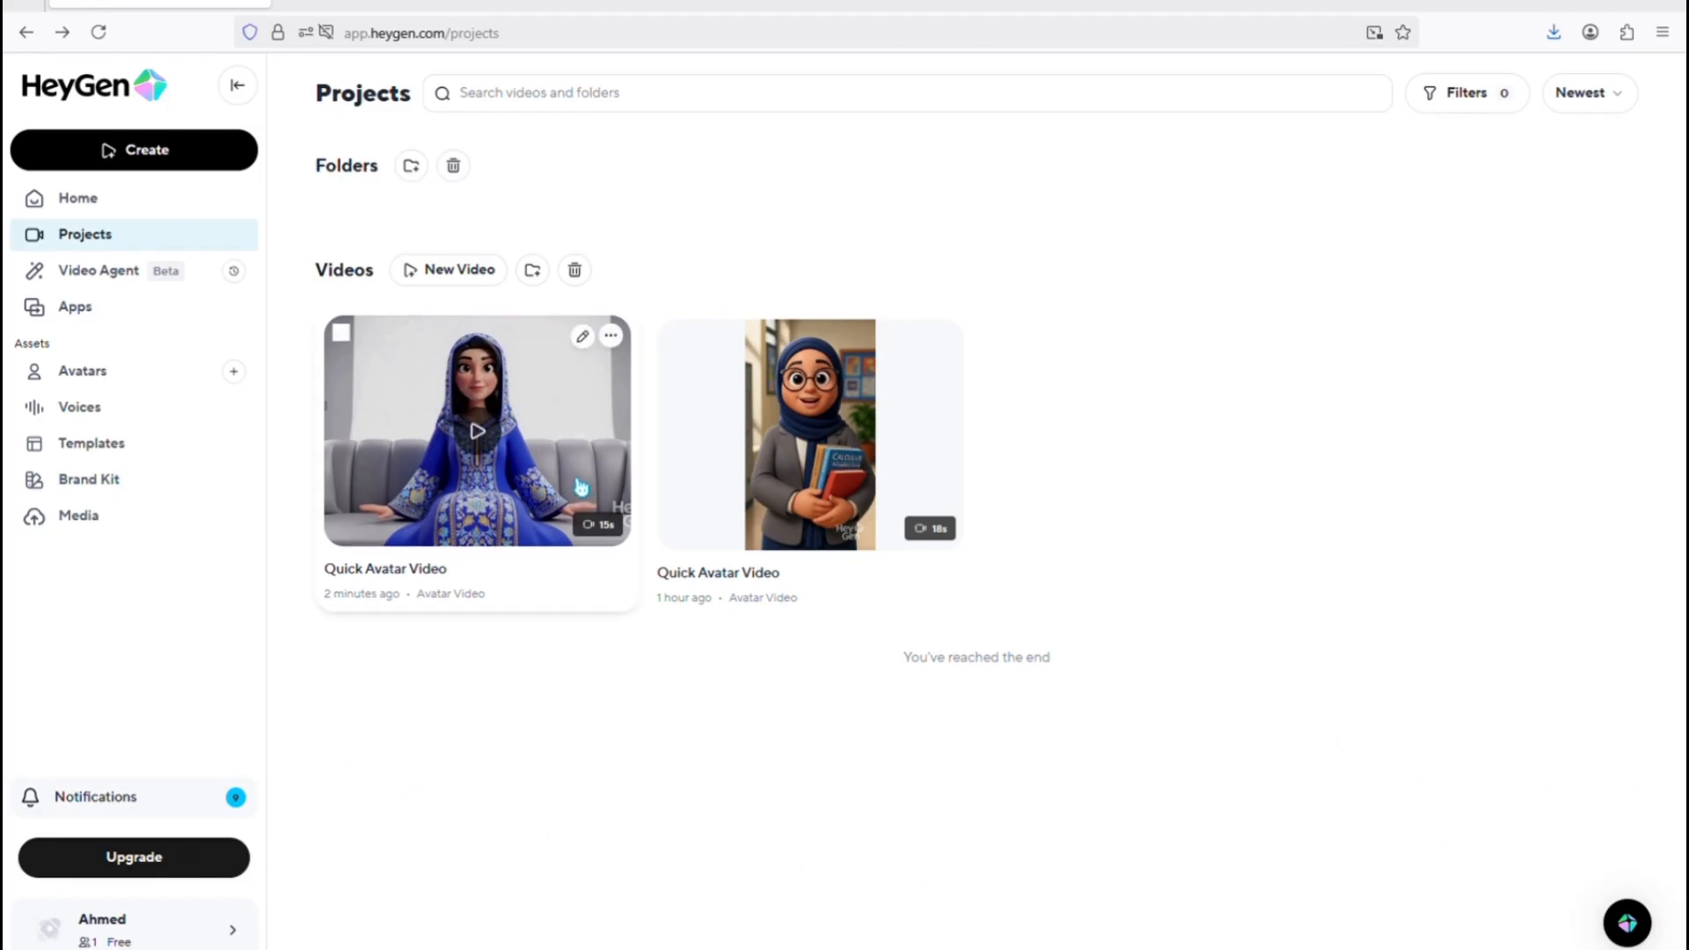
click(487, 451)
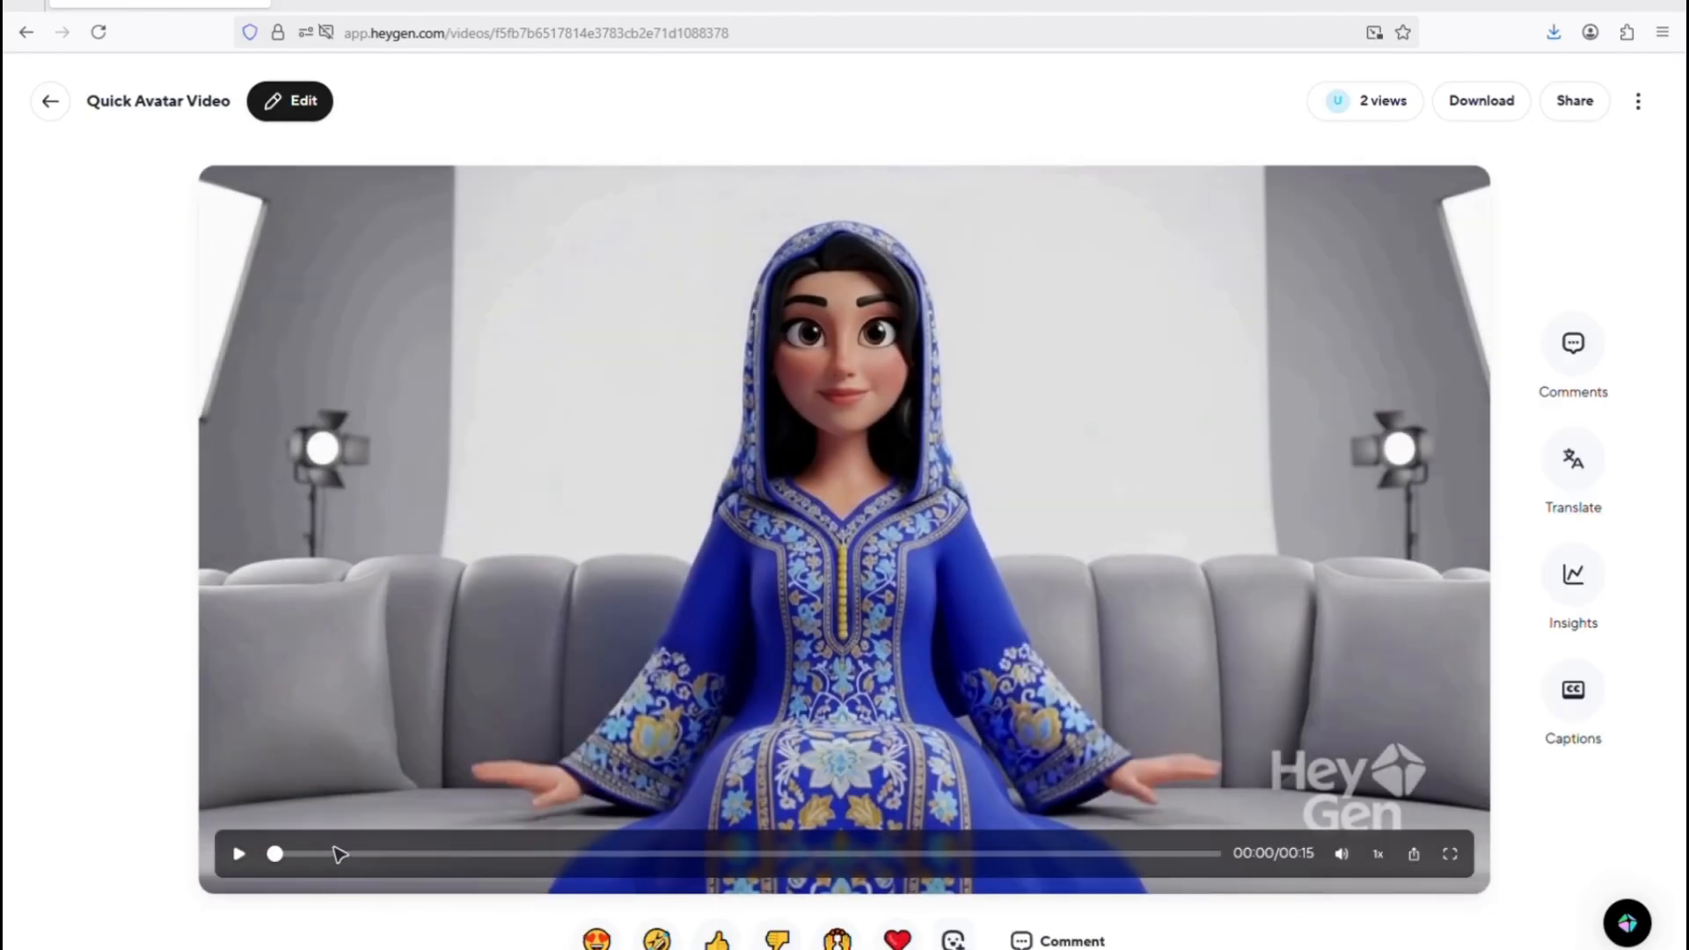
click(238, 857)
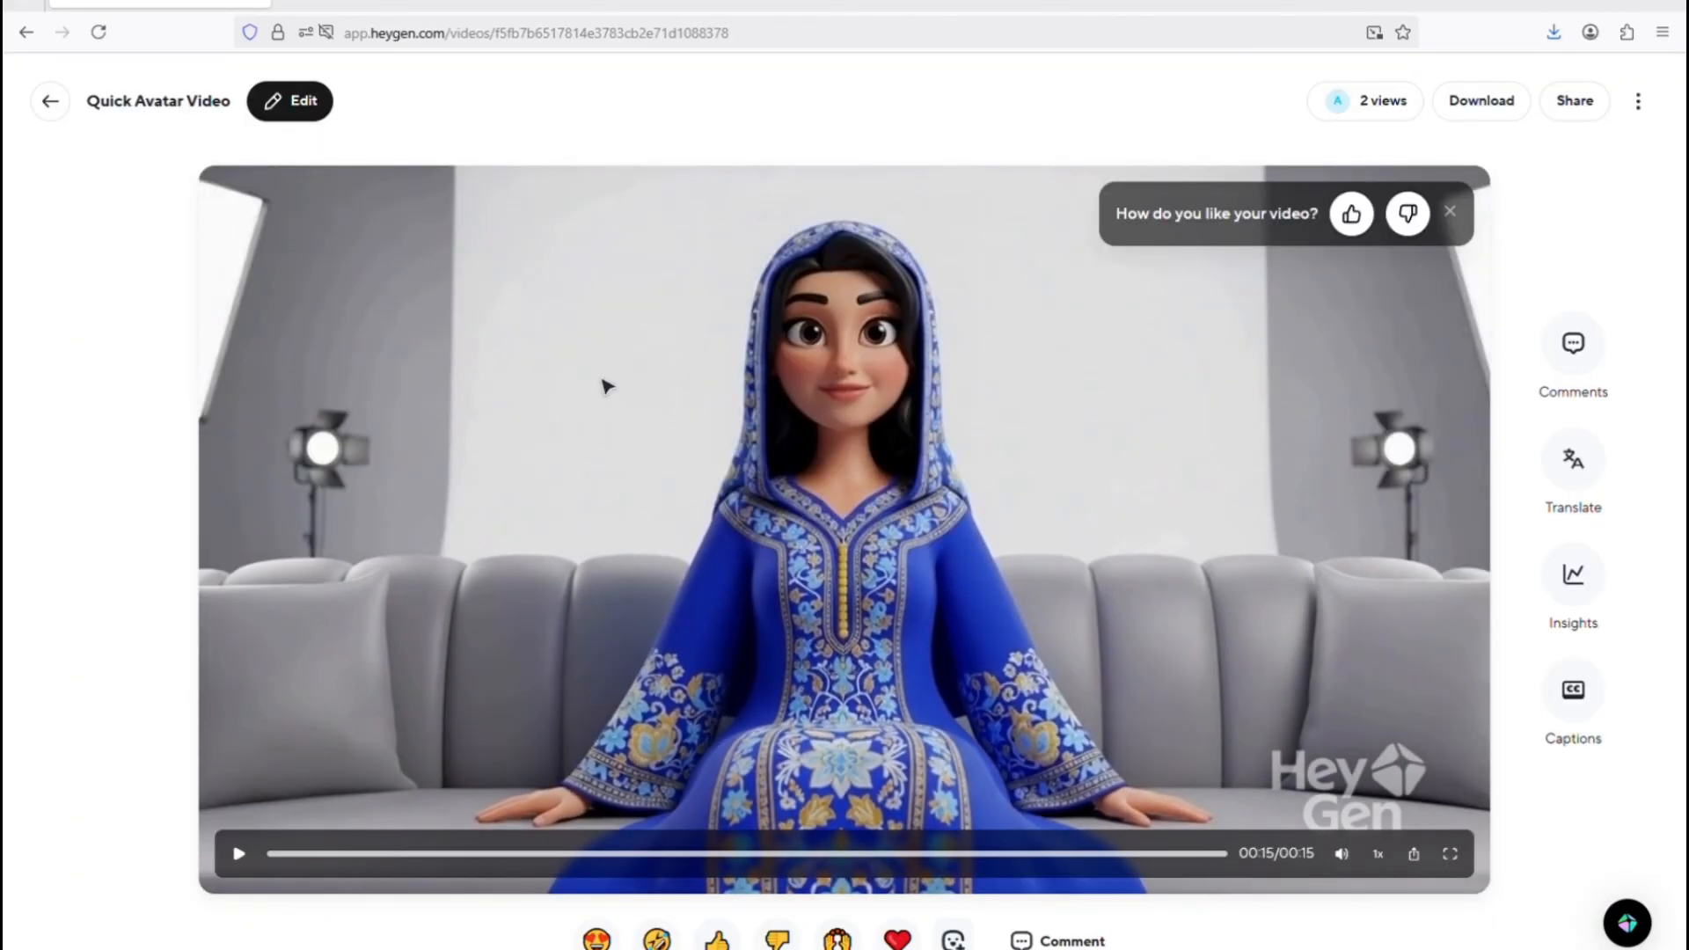
click(51, 102)
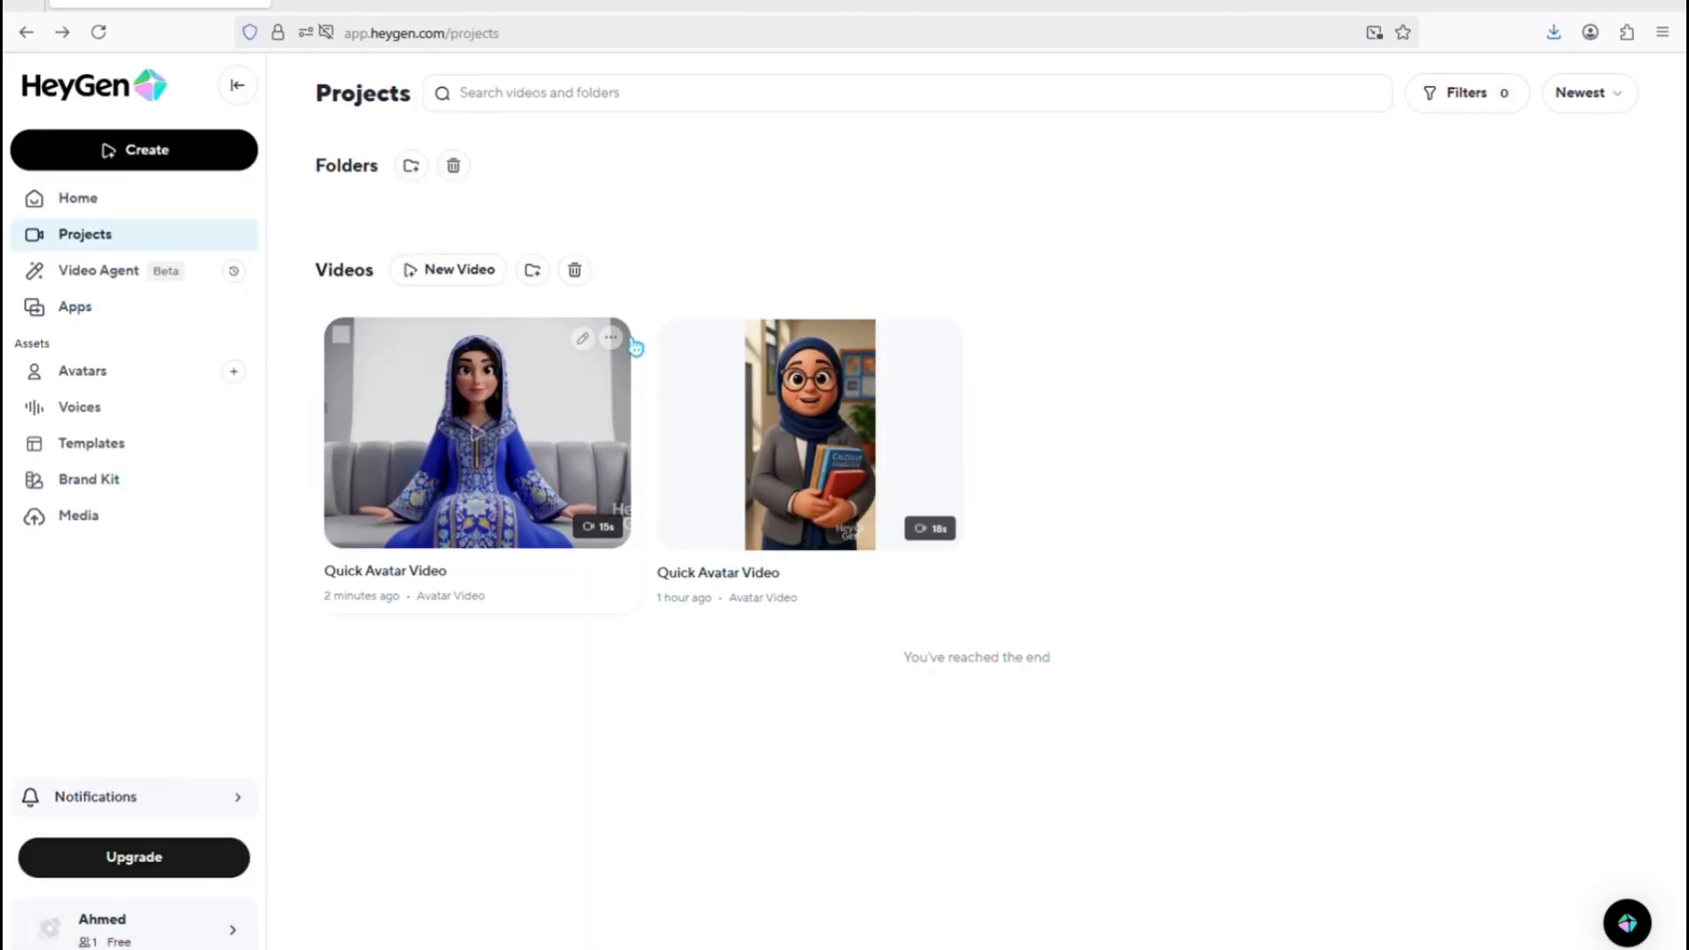
Open the available actions for the blue galabeya avatar video
click(611, 336)
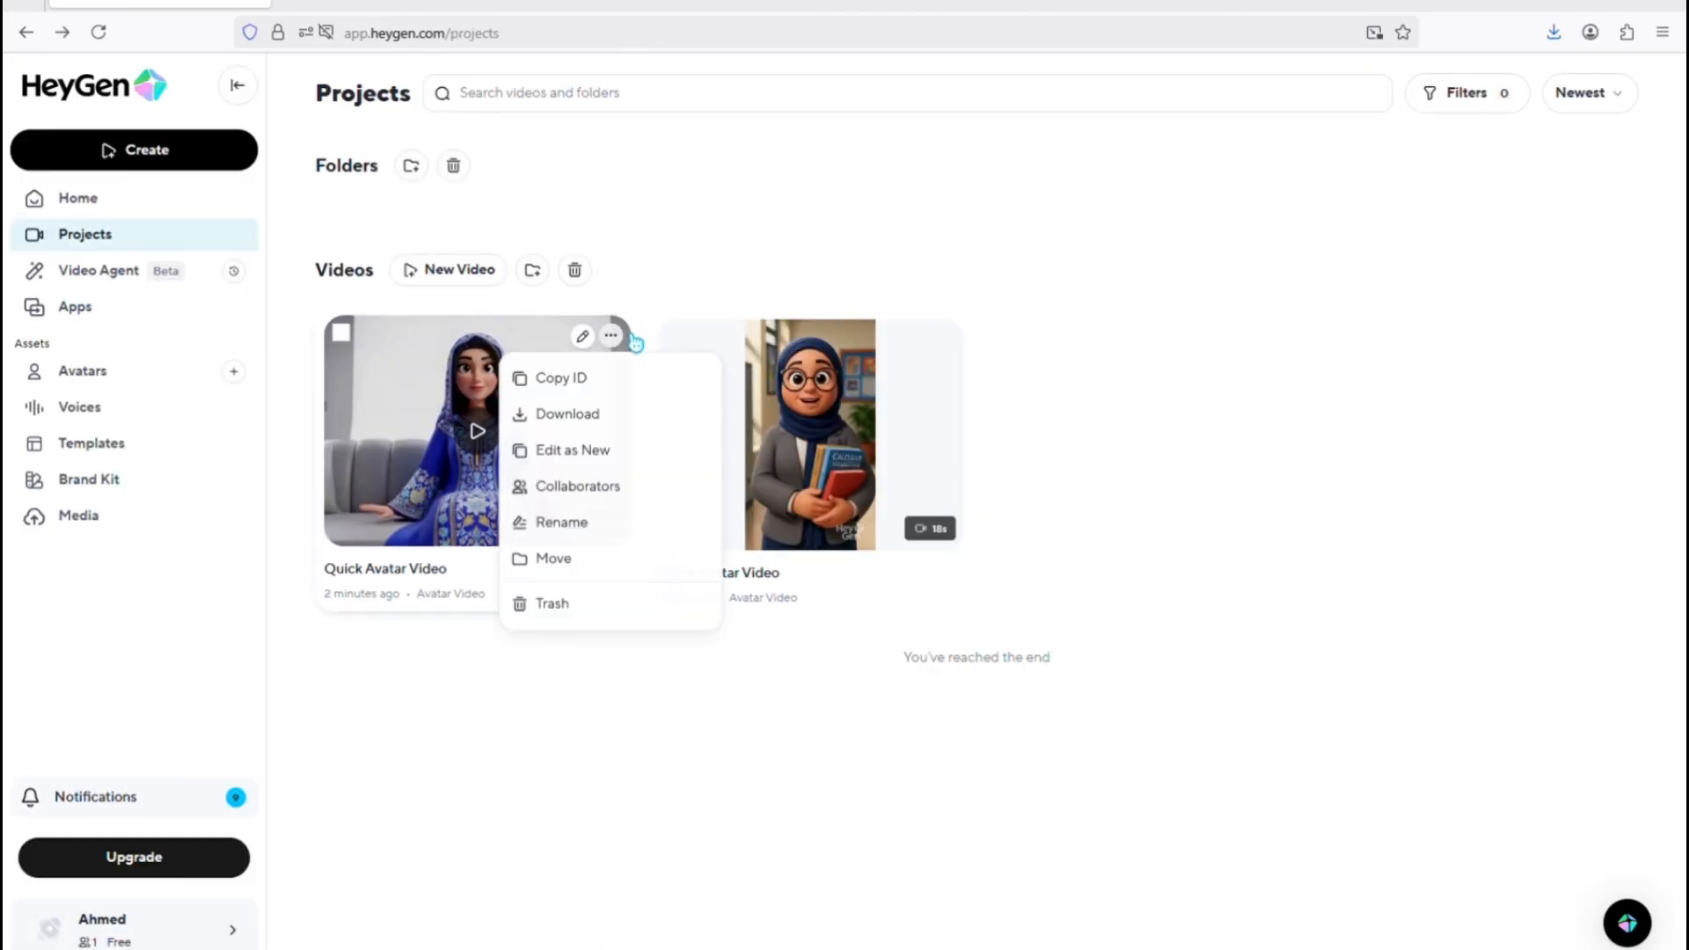